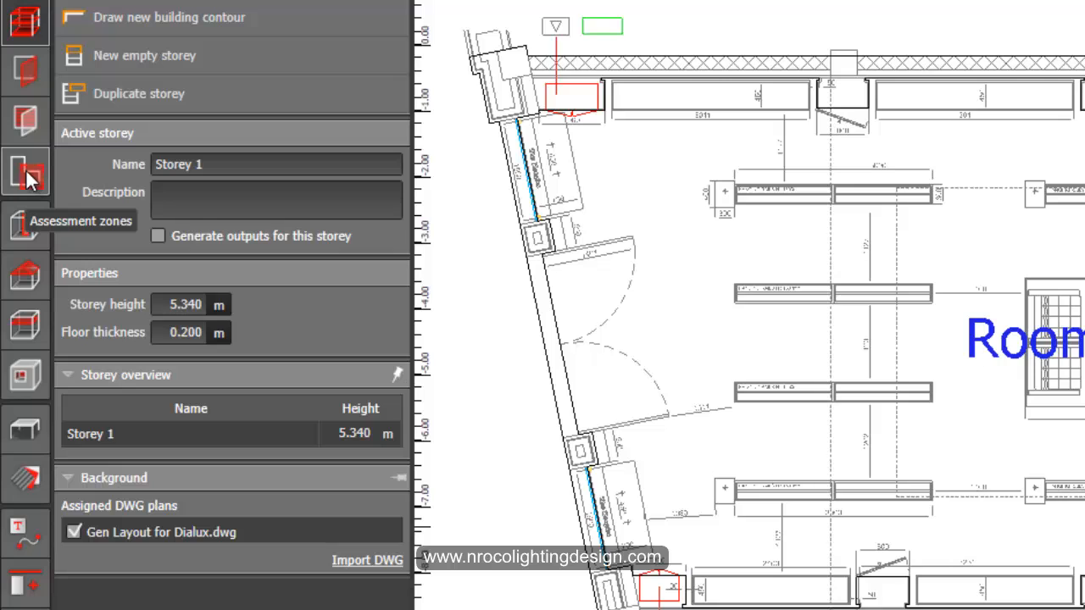
Rename the Room 1 assessment space as Selling Area
left_click(28, 175)
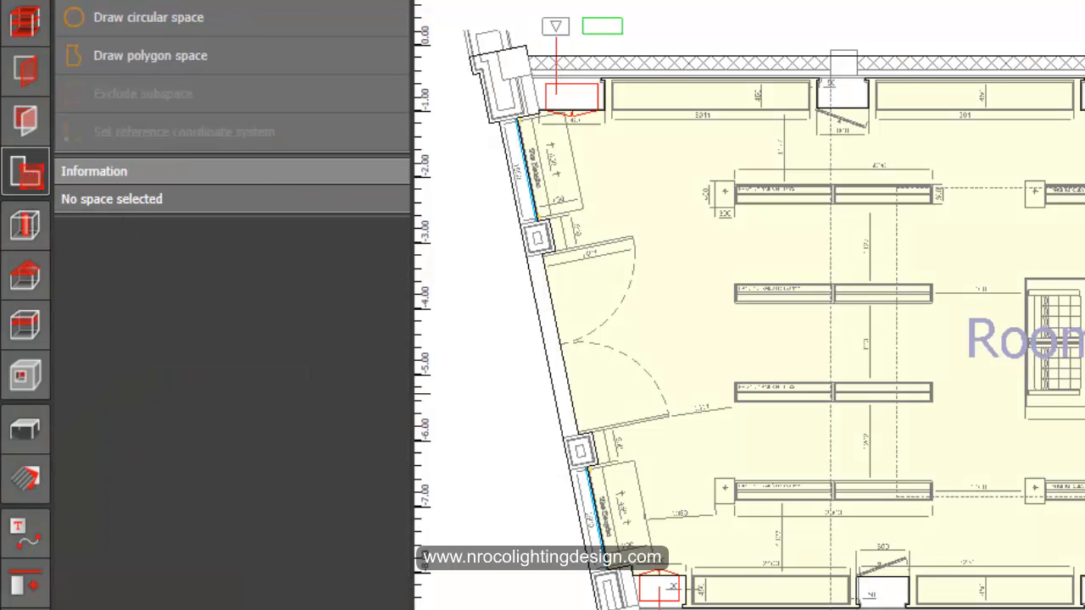
left_click(981, 255)
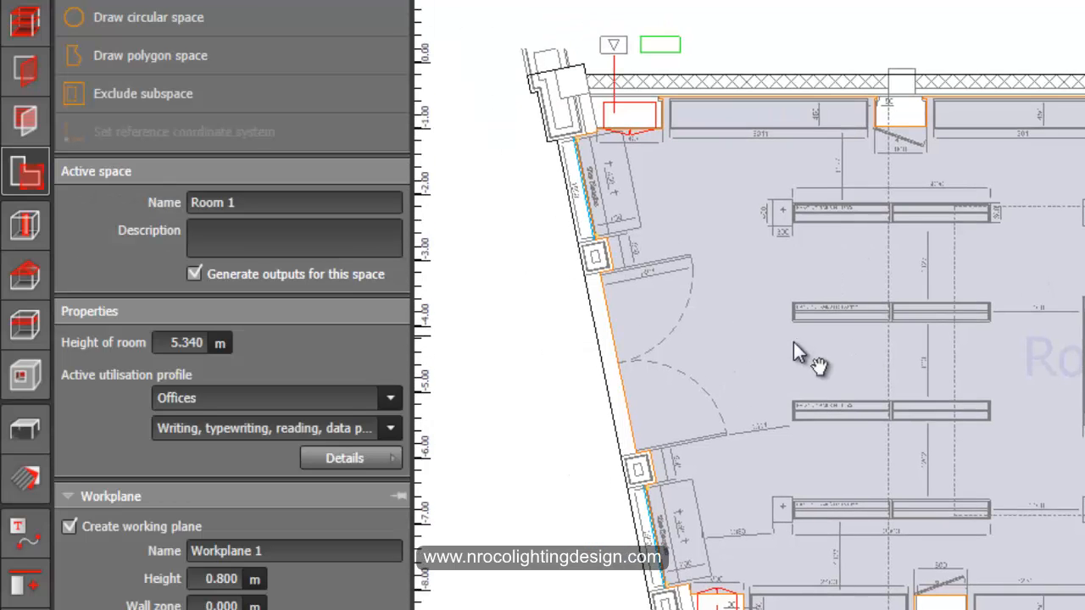
scroll(799, 358, "up", 2)
left_click(258, 201)
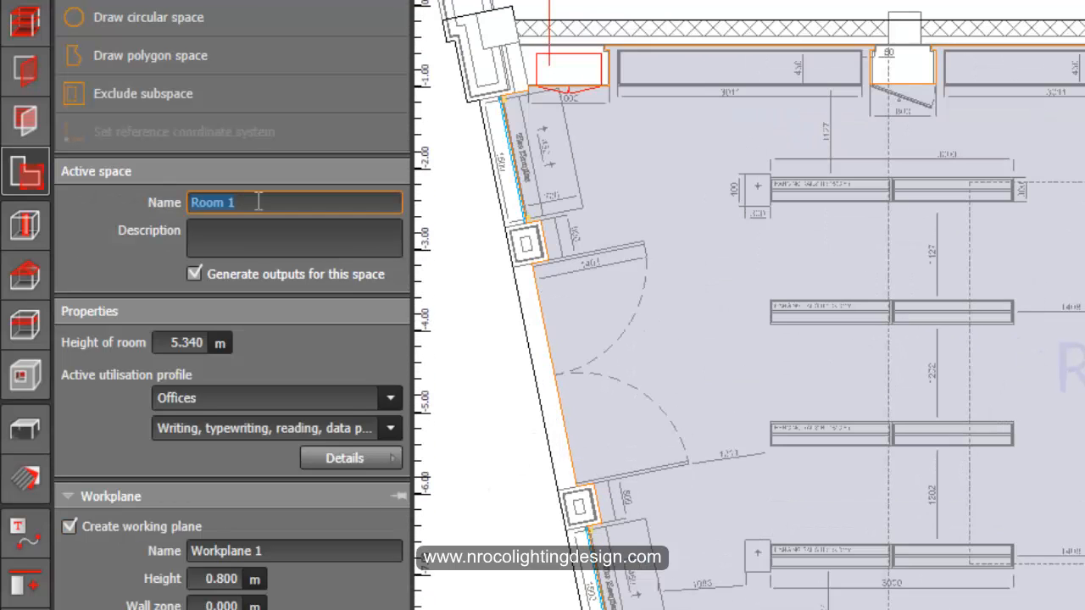
type("Selling Area")
key("Return")
Copy the space name Selling Area into the name of its workplane
key("ctrl+c")
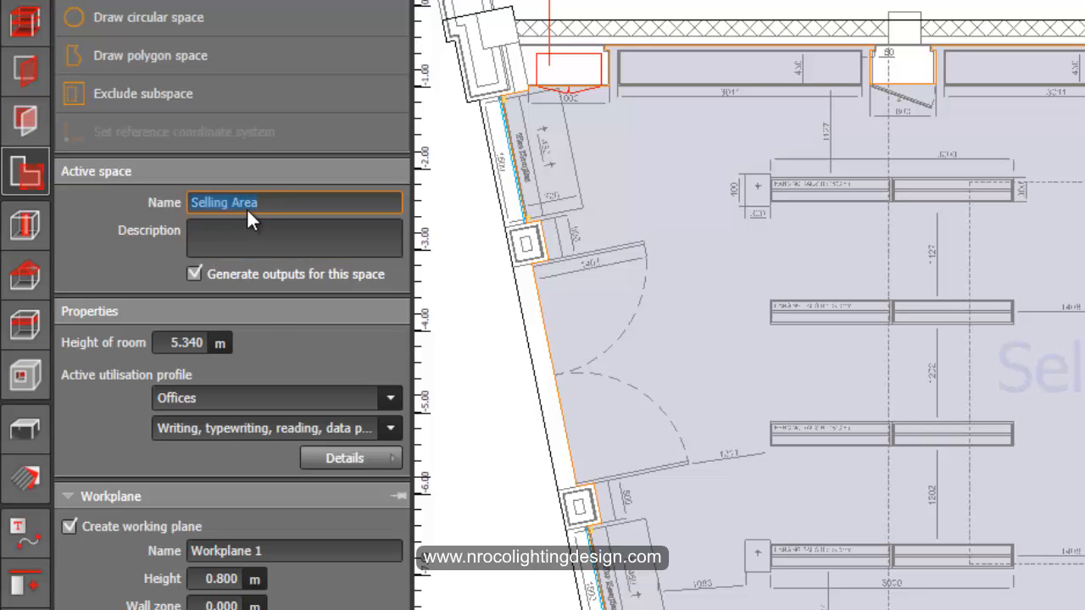
left_click(271, 552)
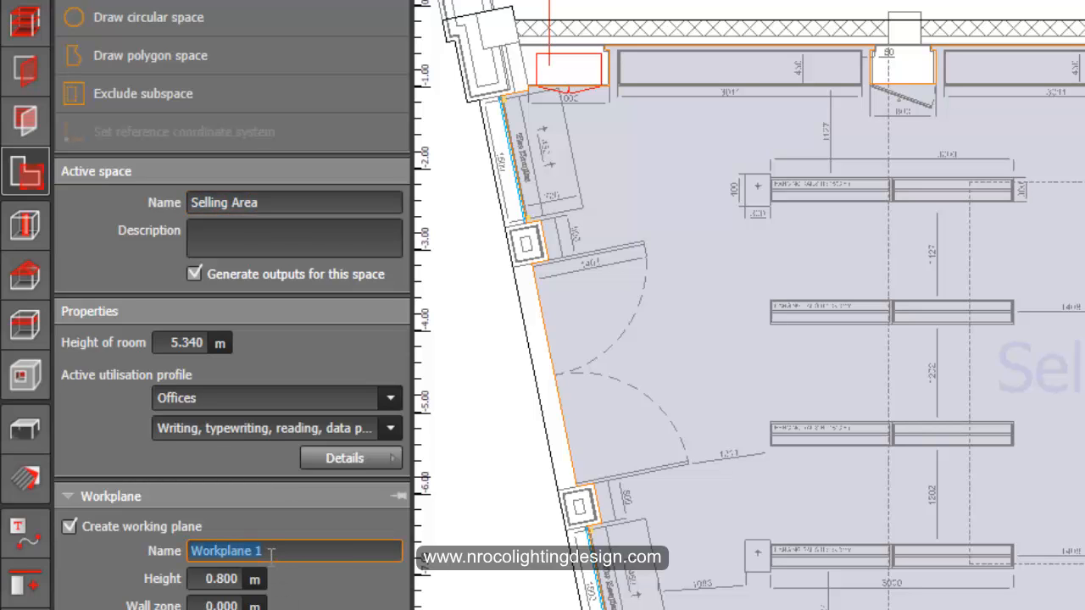
key("ctrl+v")
key("Return")
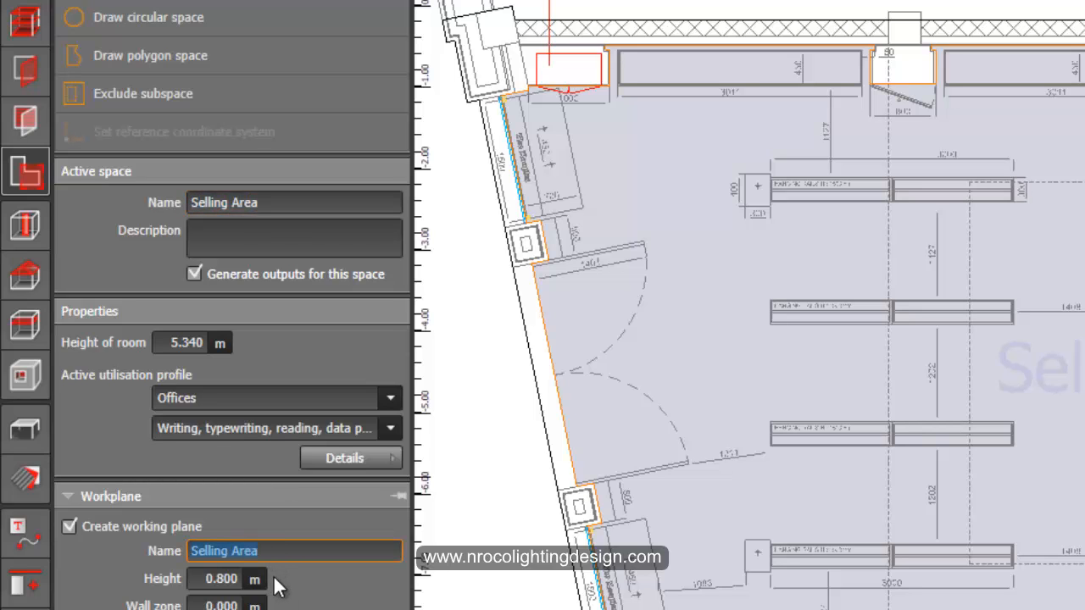
Set the Selling Area's utilisation profile to Retail premises with the Sales area application
left_click(256, 400)
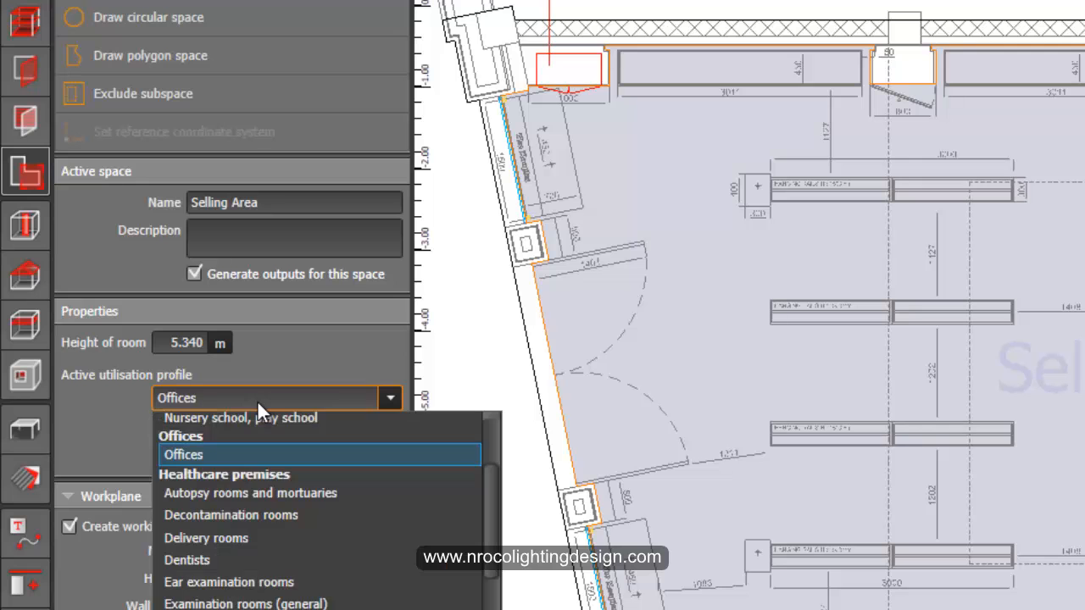
left_click_drag(487, 507, 492, 433)
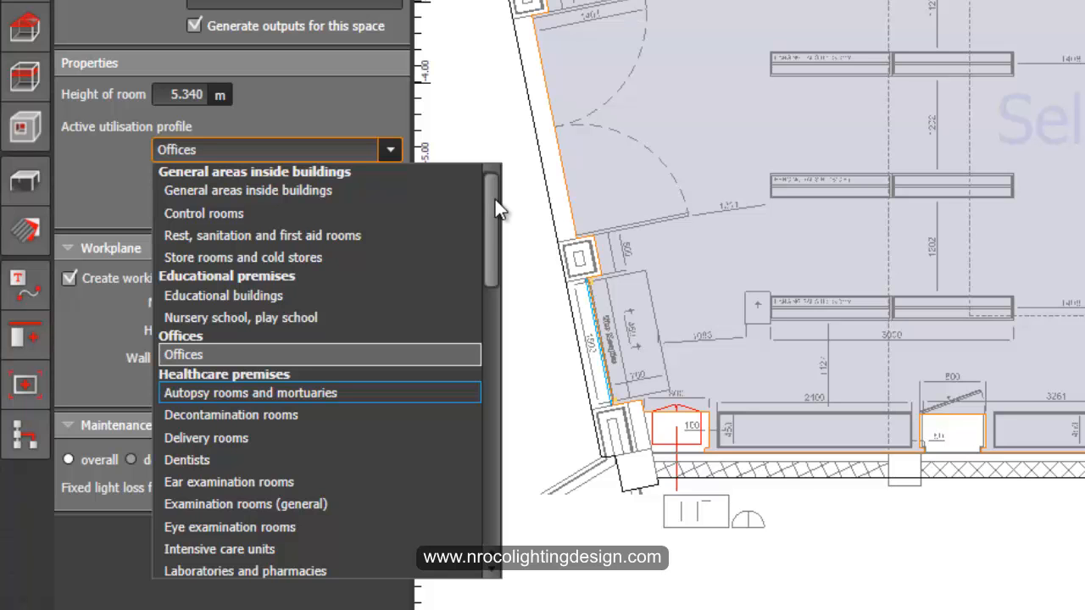
left_click_drag(495, 212, 508, 451)
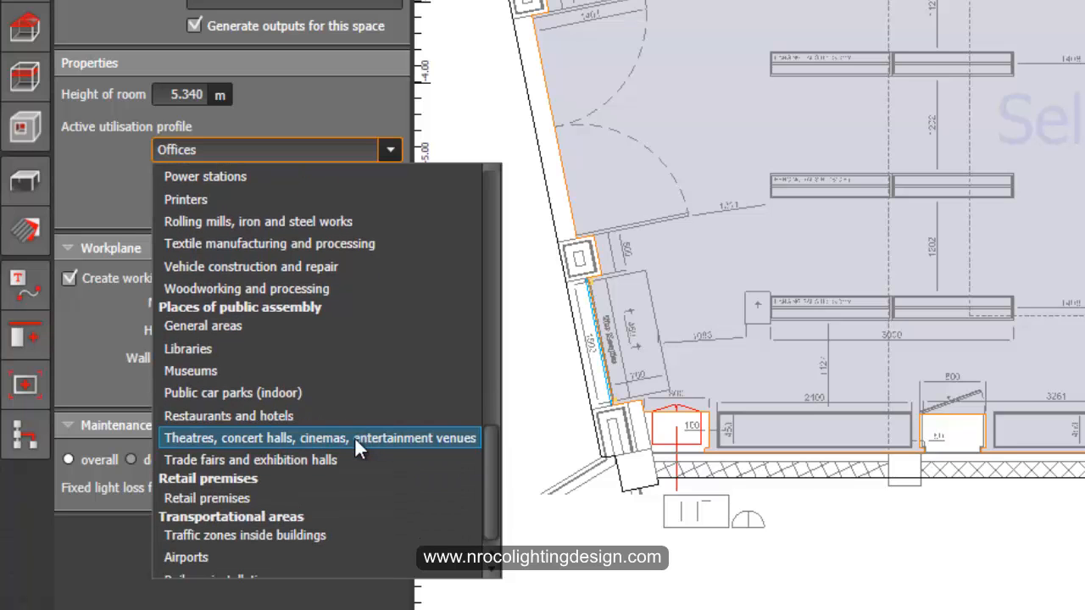
left_click(302, 502)
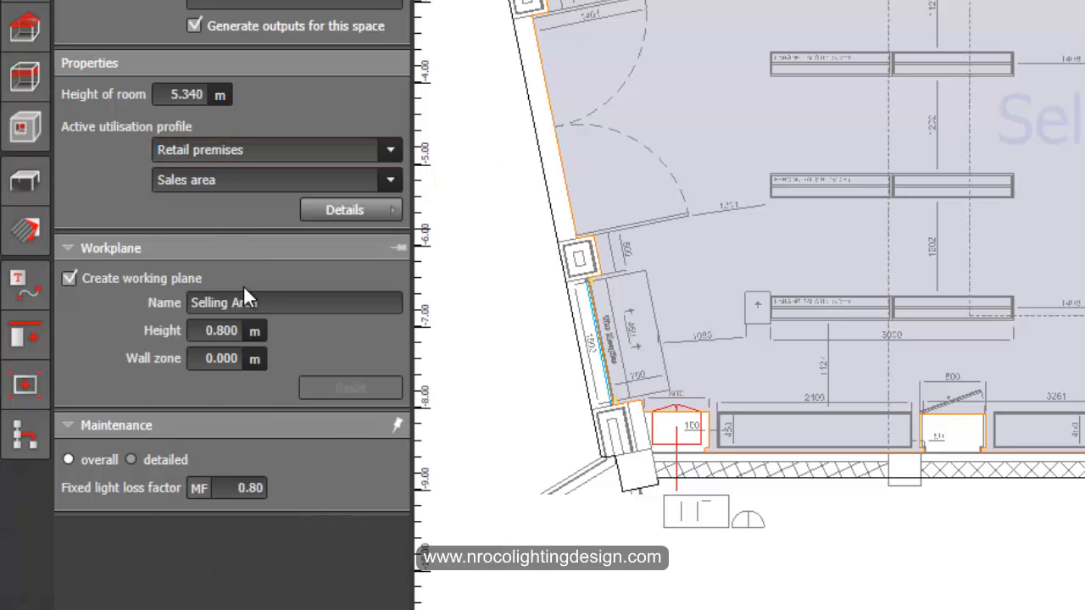
left_click(199, 179)
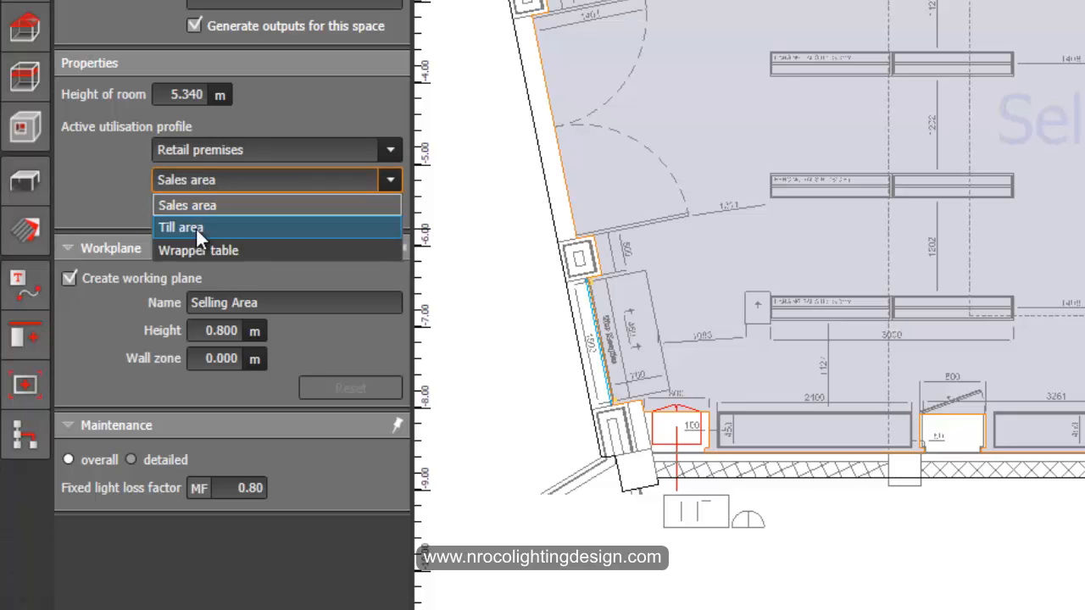
left_click(172, 203)
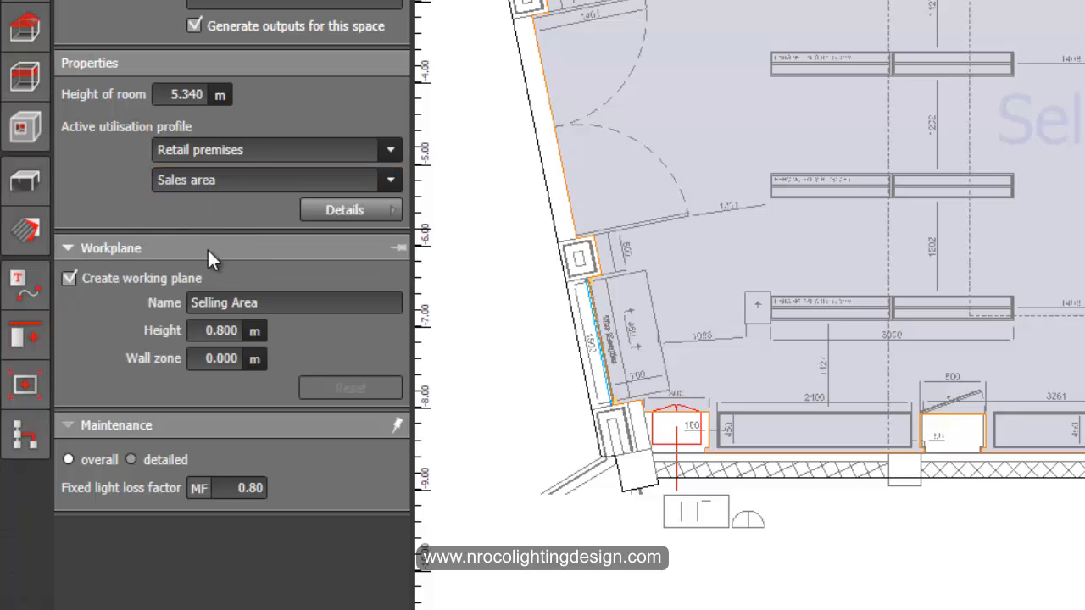
Set the height of the Selling Area workplane to 1 m
left_click(204, 336)
type("1")
left_click(223, 357)
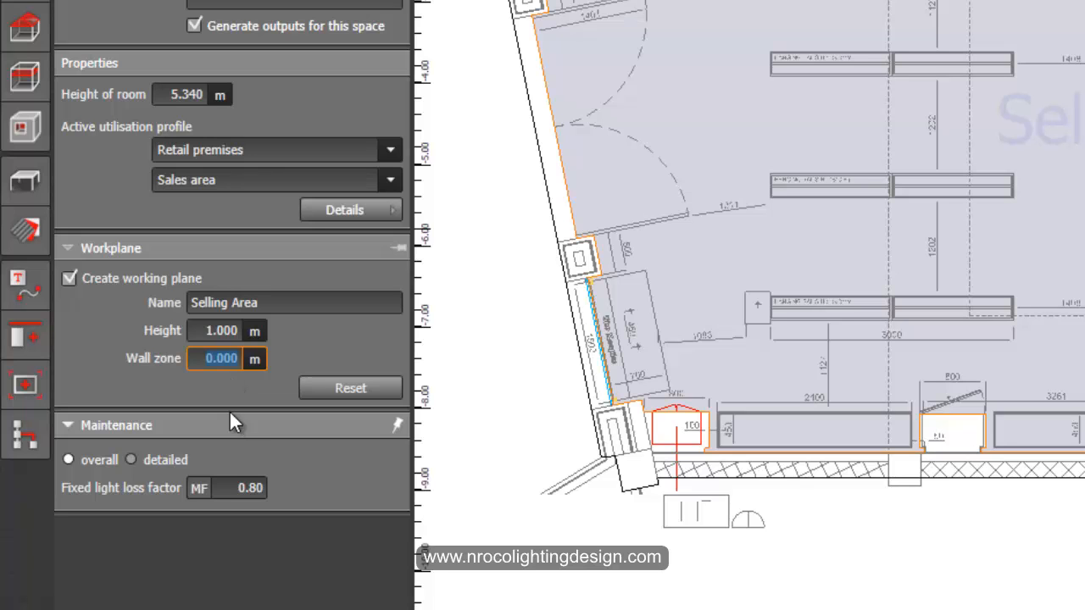
Try a 0.5 m wall zone on the Selling Area workplane and set it back to 0 m
middle_click_drag(729, 291, 830, 310)
scroll(831, 311, "down", 1)
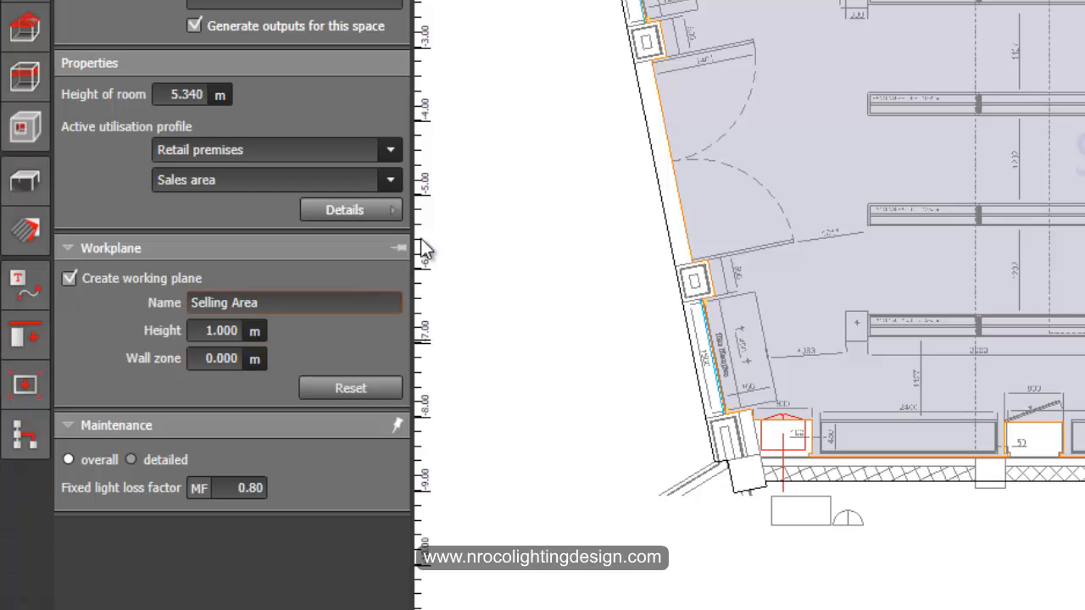
left_click(223, 363)
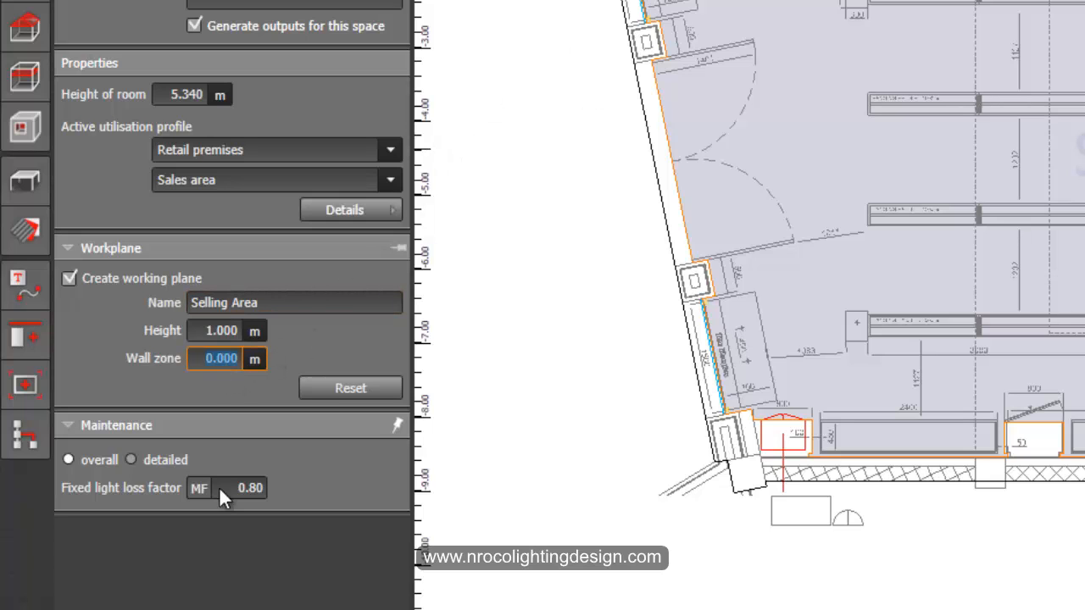
type(".5")
key("Return")
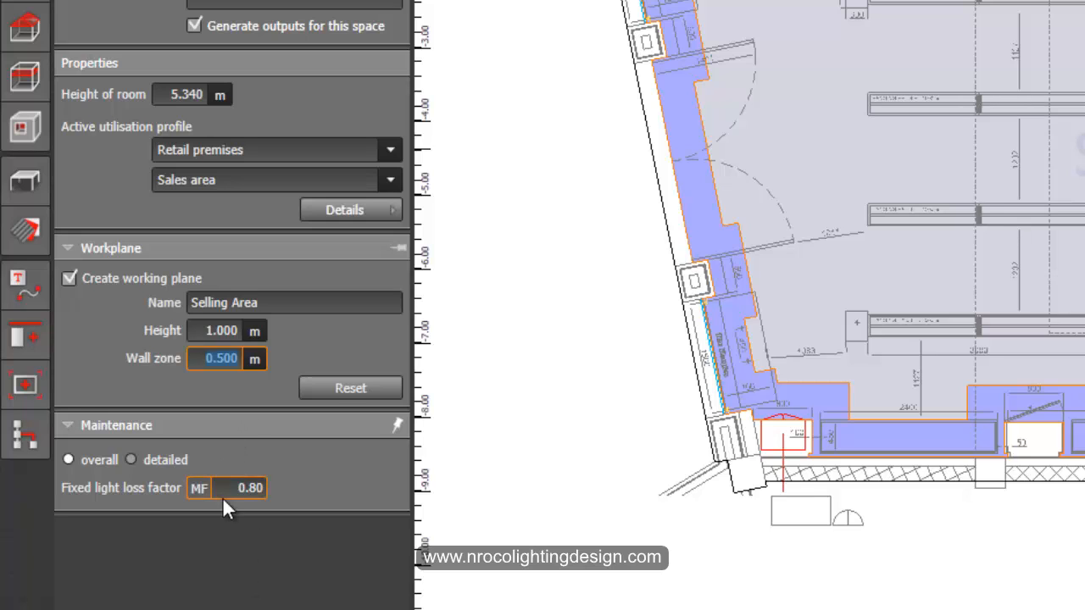
type("0")
key("Return")
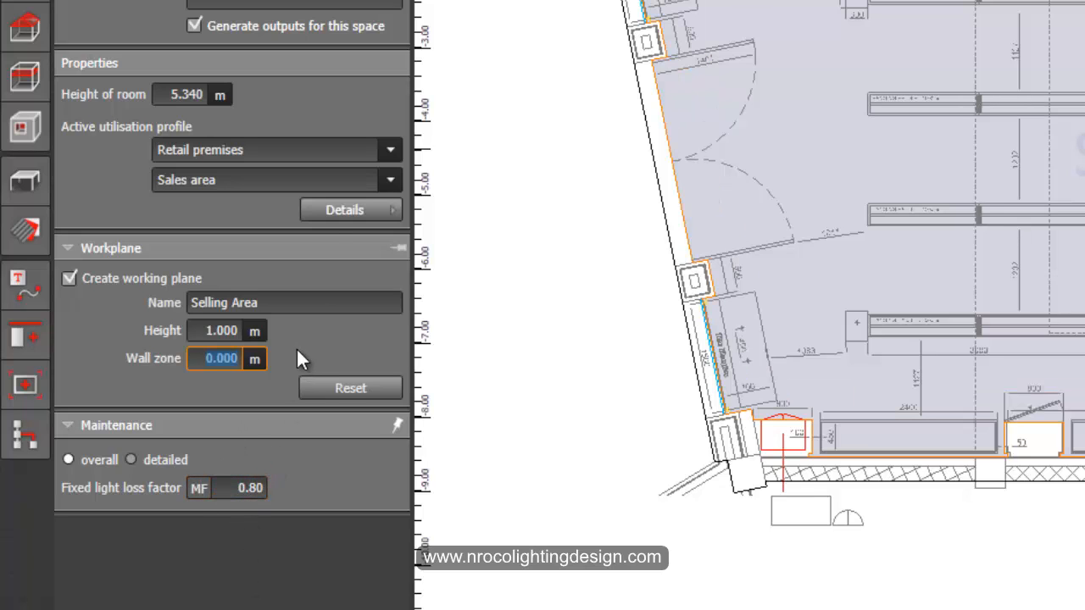
Set the Selling Area profile's maintained illuminance to 1200 lx for visual task, 750 lx for surrounding area and 500 lx for background area
left_click(328, 212)
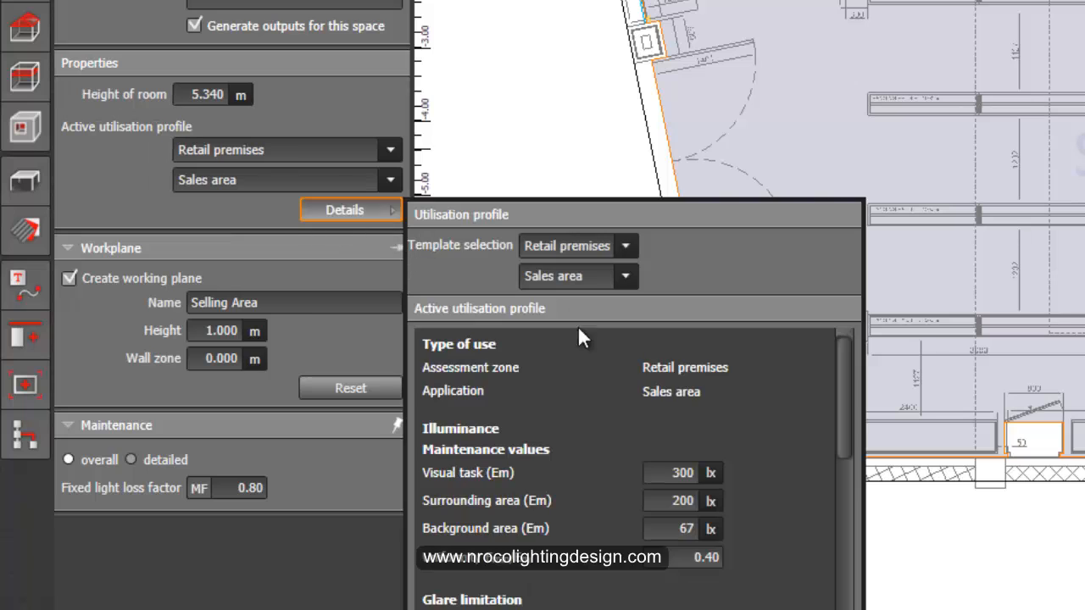
left_click(667, 474)
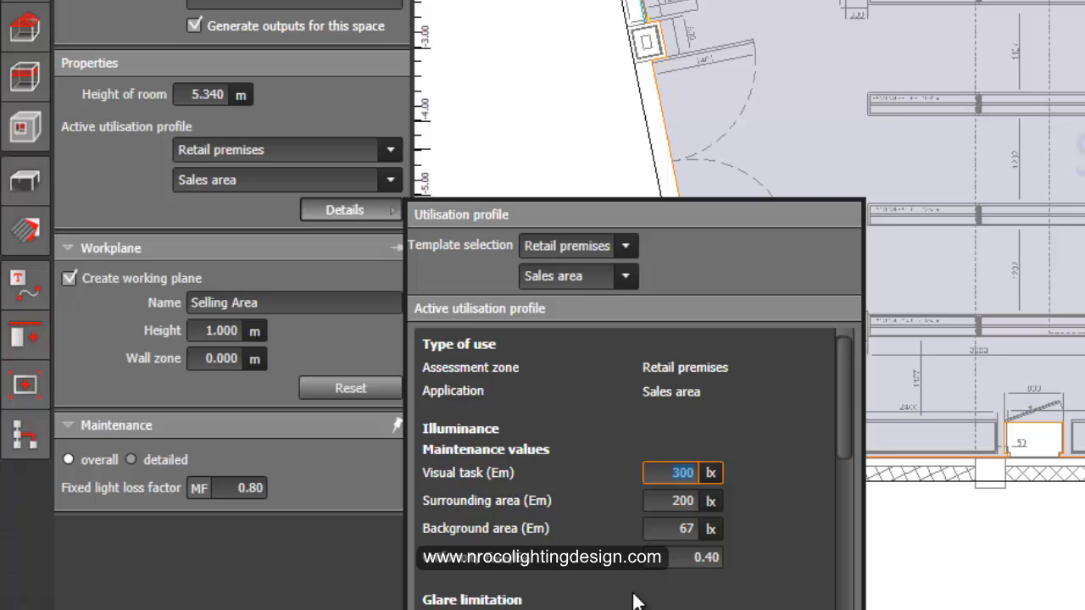
type("1200")
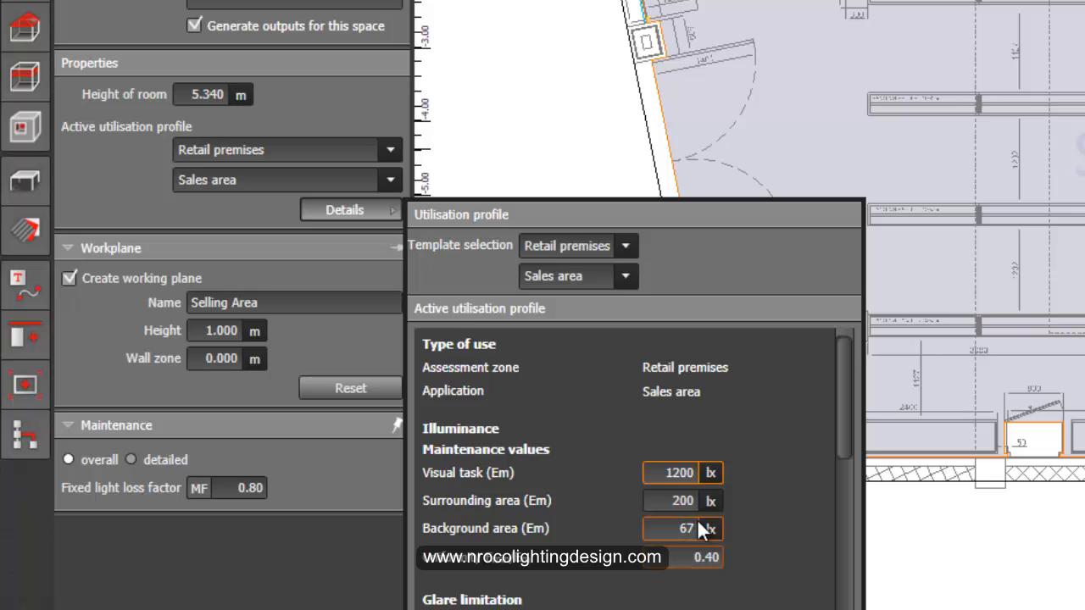
key("Tab")
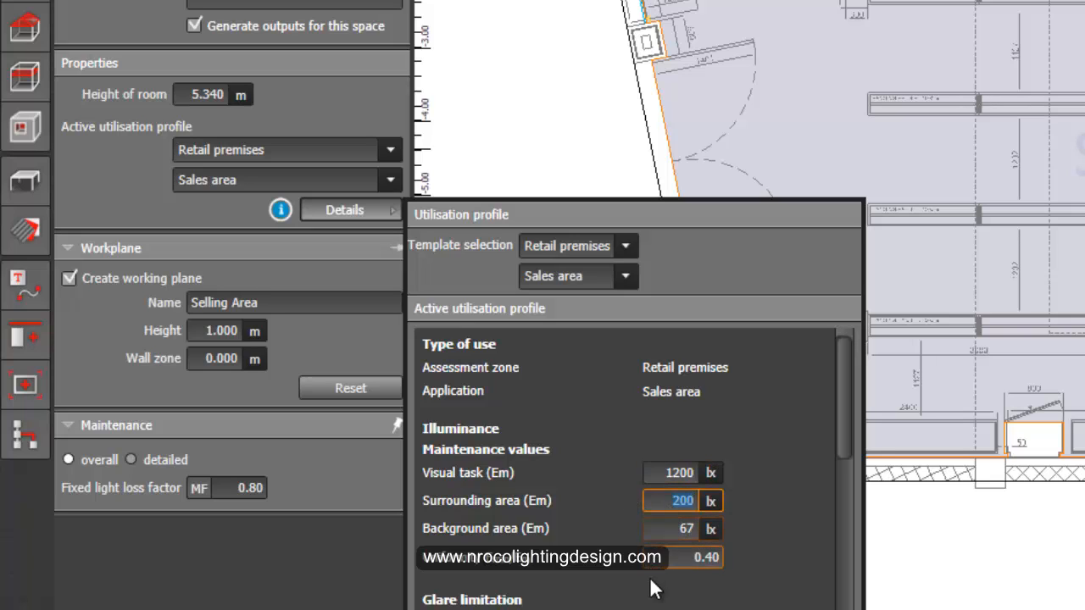
type("750")
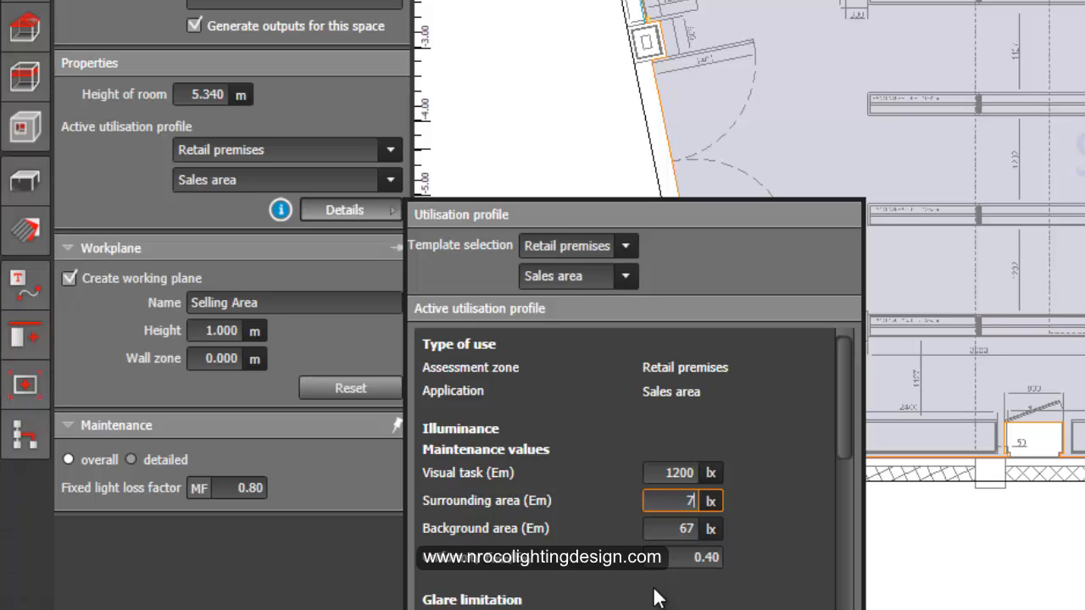
left_click(695, 530)
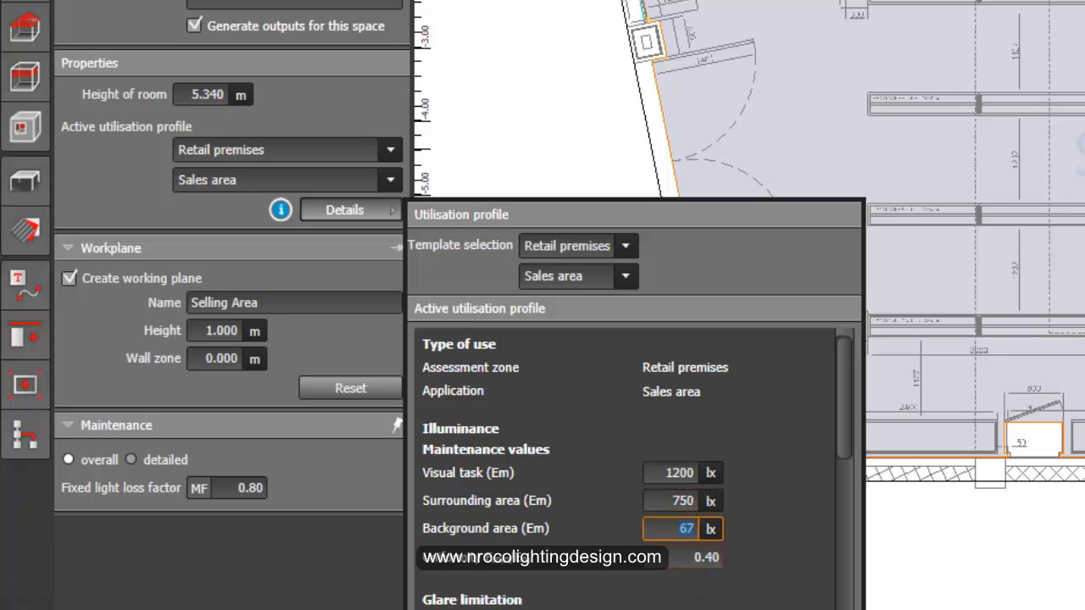
type("500")
key("Tab")
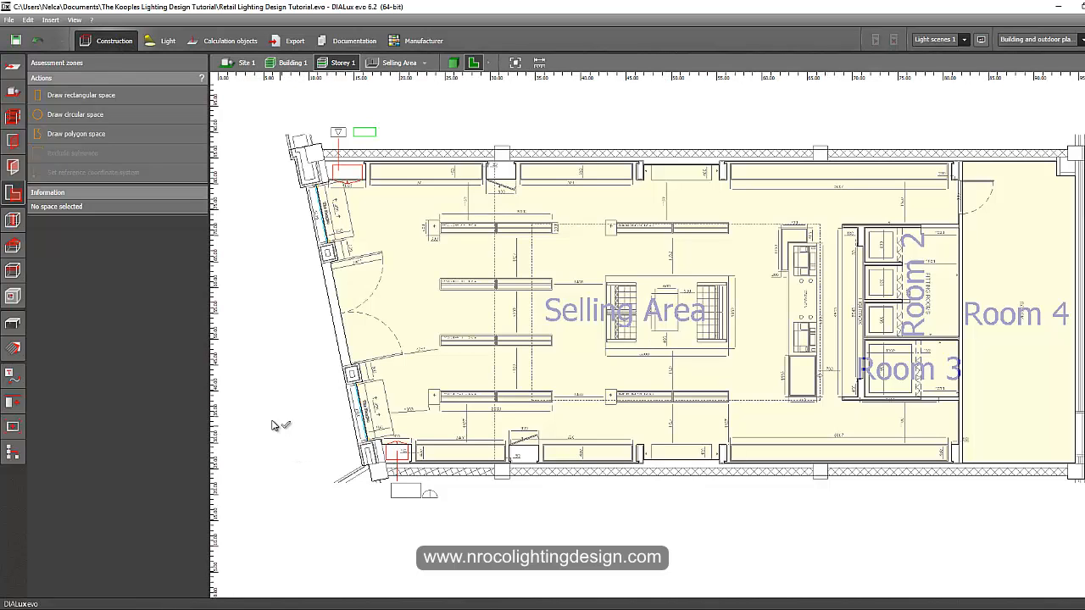
Review the illuminance values in the Selling Area's utilisation profile details
left_click(415, 273)
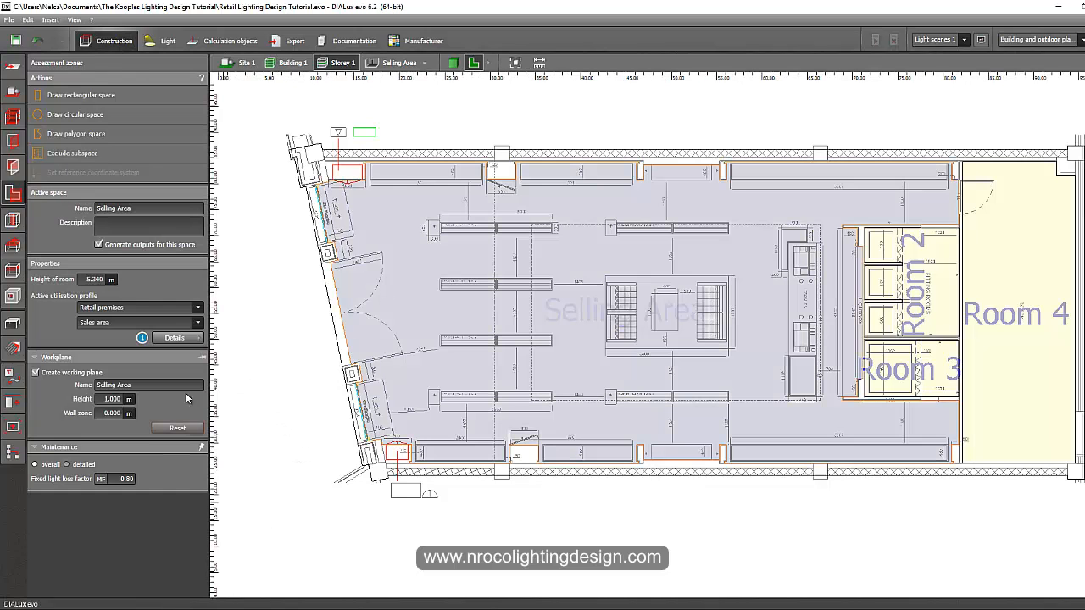
left_click(174, 337)
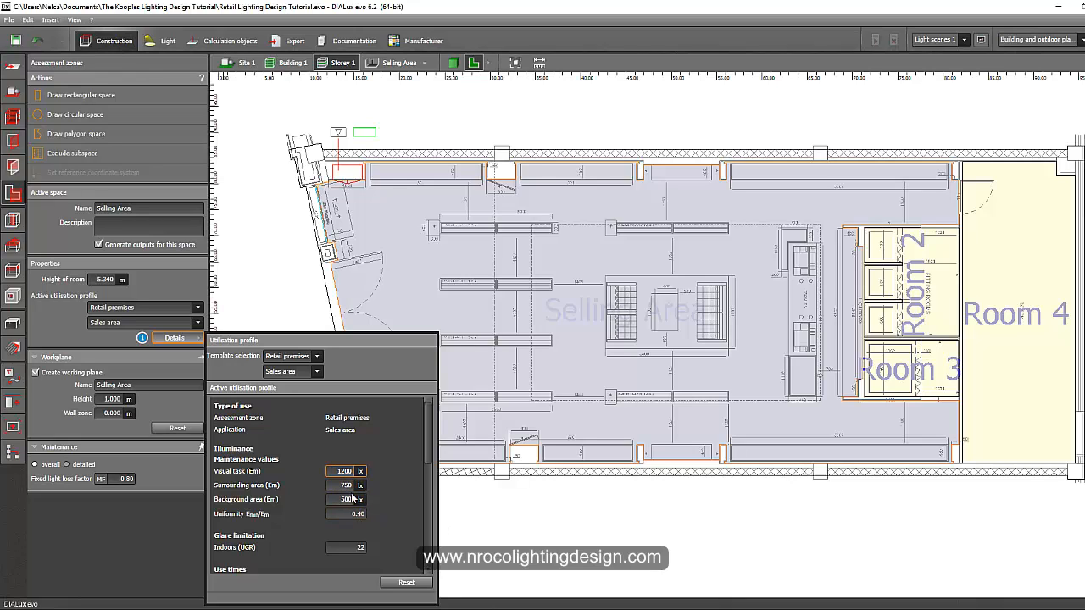
left_click(164, 547)
Rename the Room 2 assessment space as Fitting Room
middle_click_drag(416, 334, 297, 339)
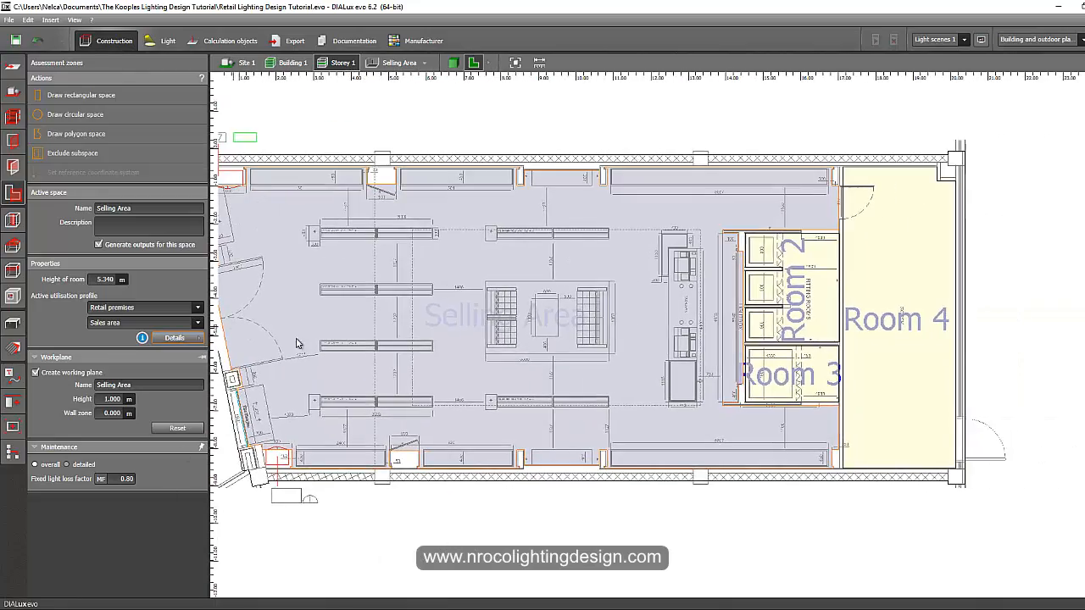
middle_click_drag(670, 386, 423, 388)
scroll(542, 314, "up", 4)
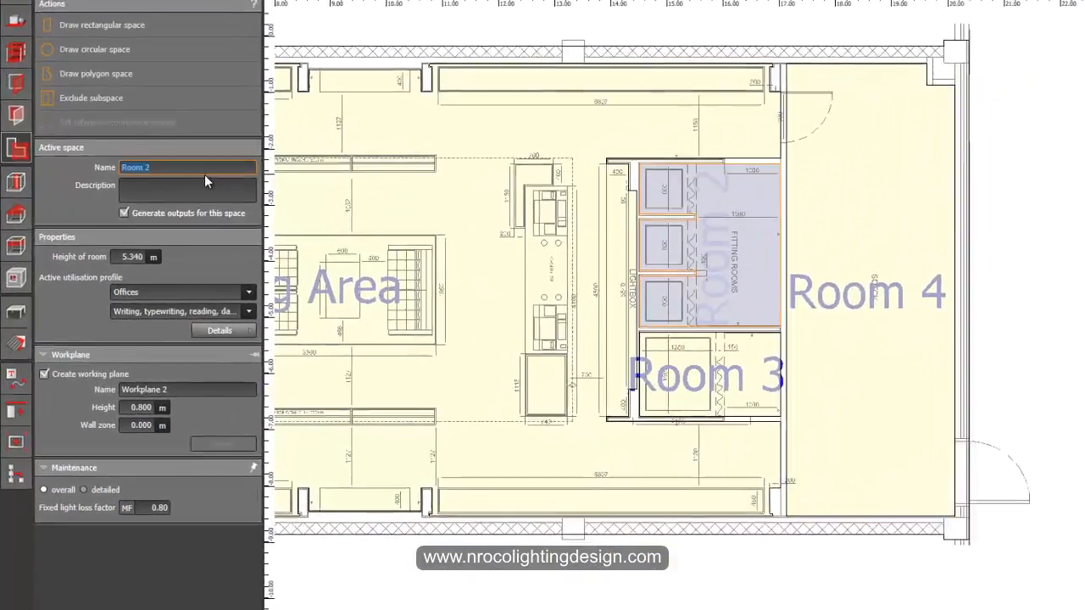
type("Fitting")
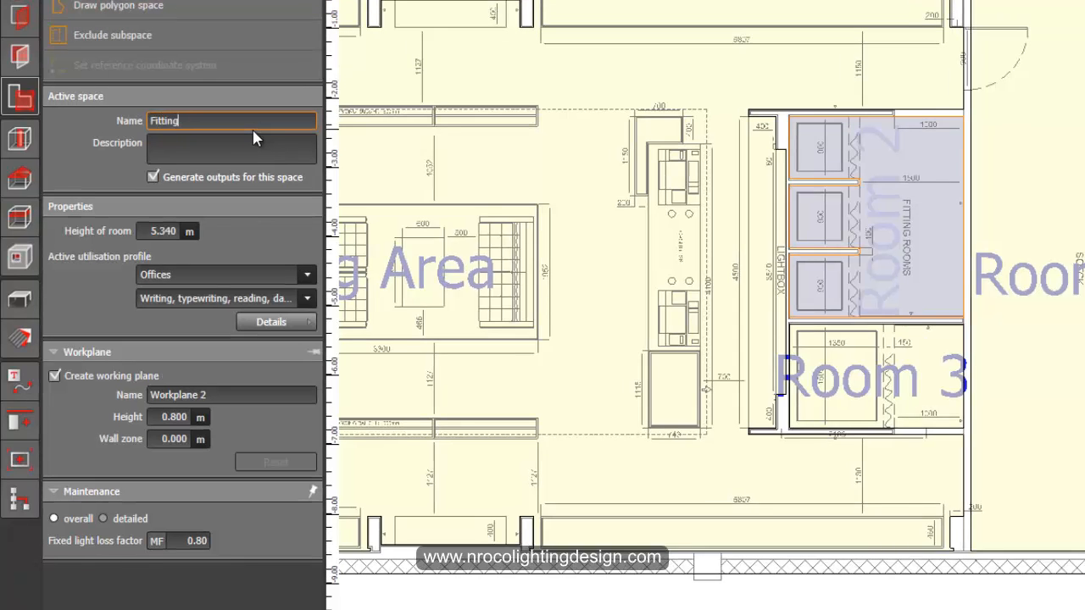
type(" Room")
key("Return")
Copy the space name Fitting Room into the name of its workplane
key("ctrl+c")
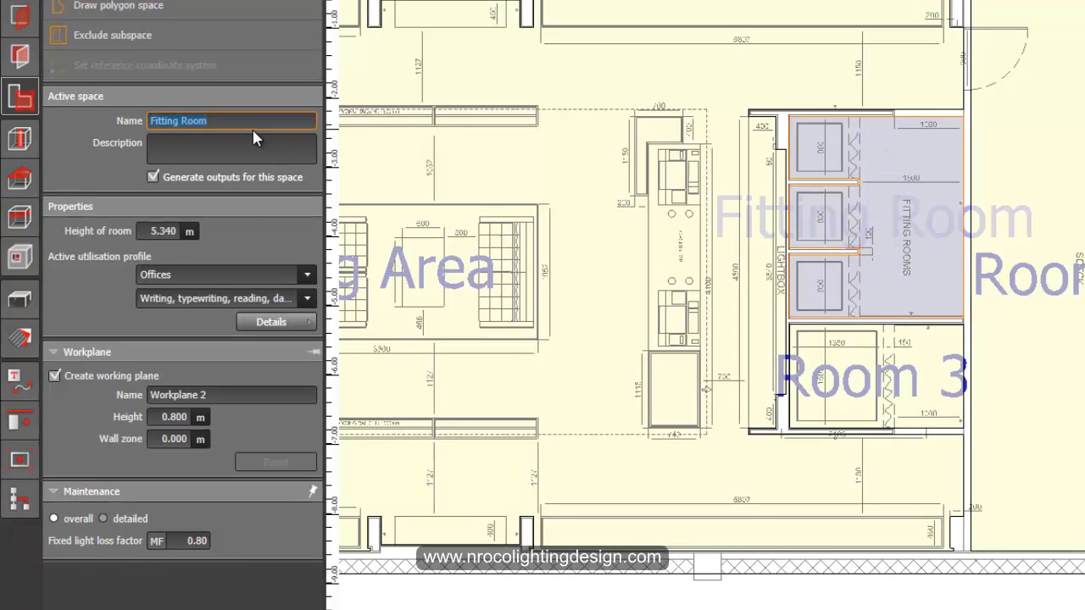
left_click(227, 394)
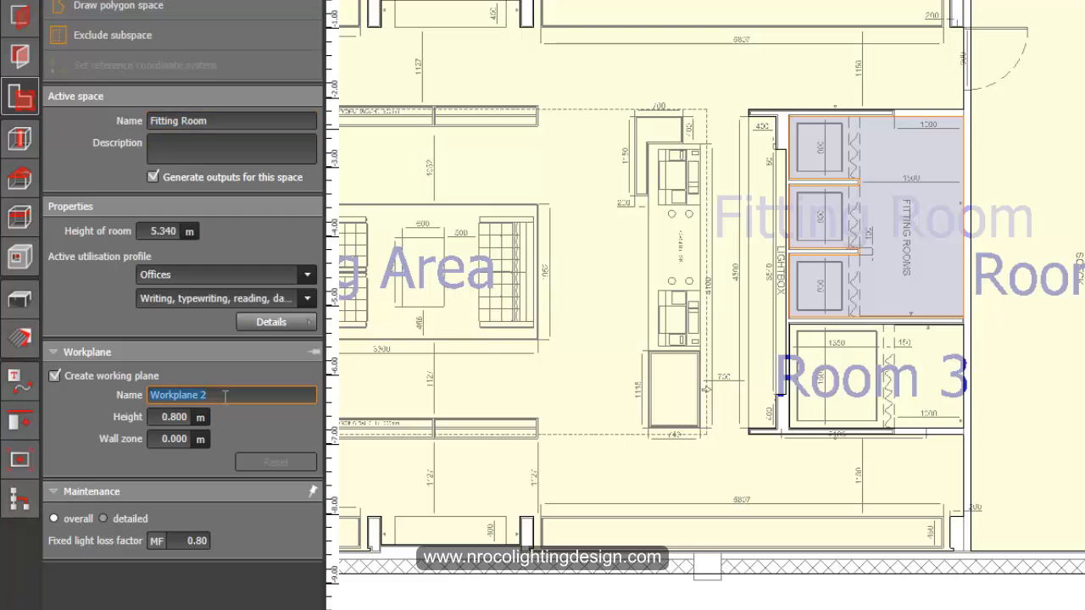
key("ctrl+v")
key("Return")
Set the Fitting Room's utilisation profile to Retail premises with the Till area application
left_click(303, 298)
scroll(313, 396, "down", 10)
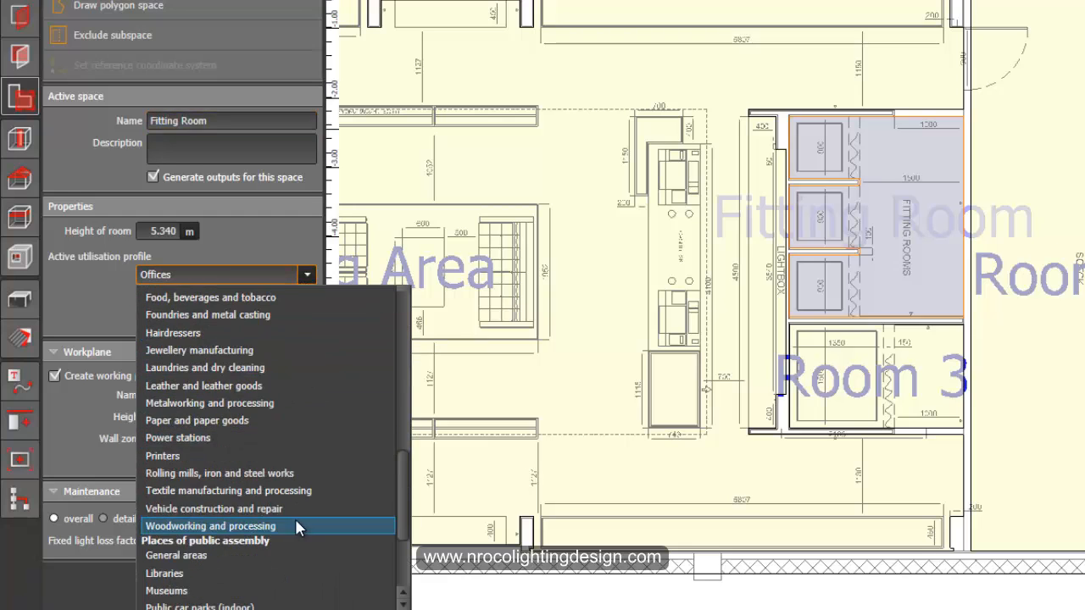
left_click(182, 539)
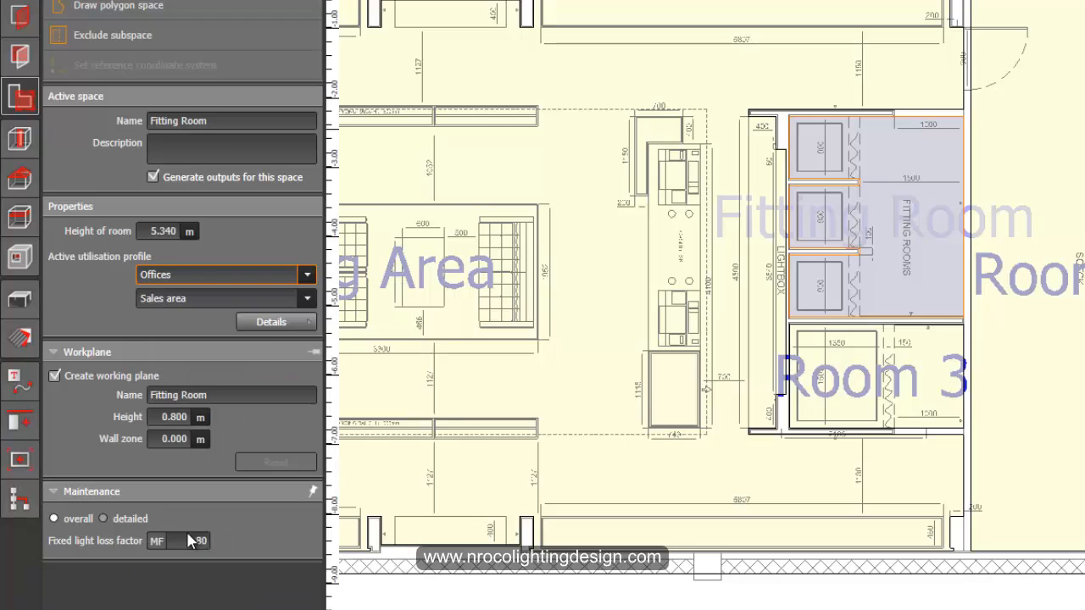
left_click(177, 300)
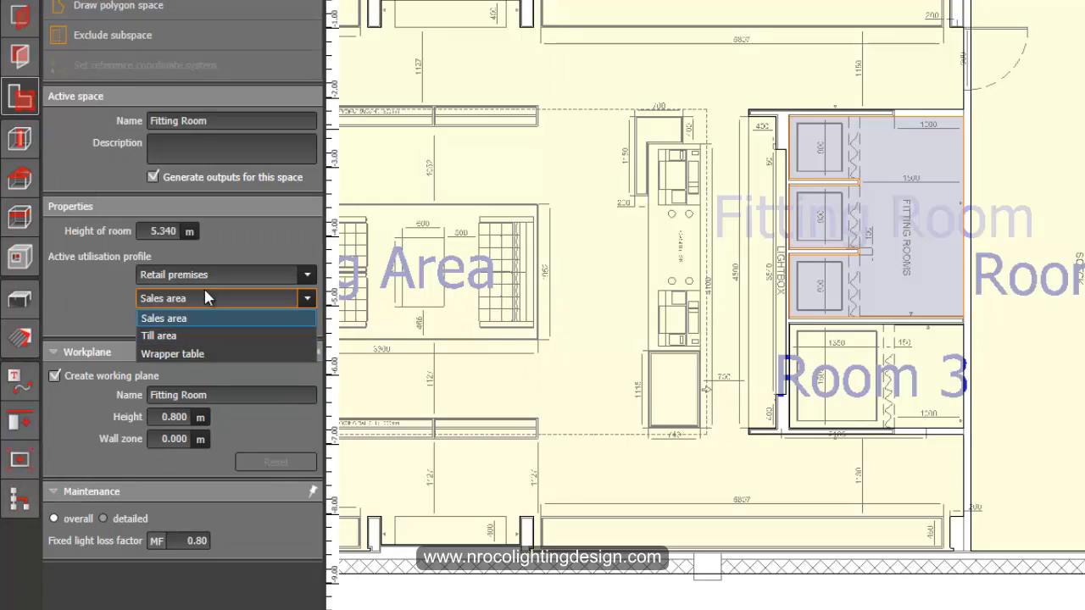
left_click(201, 336)
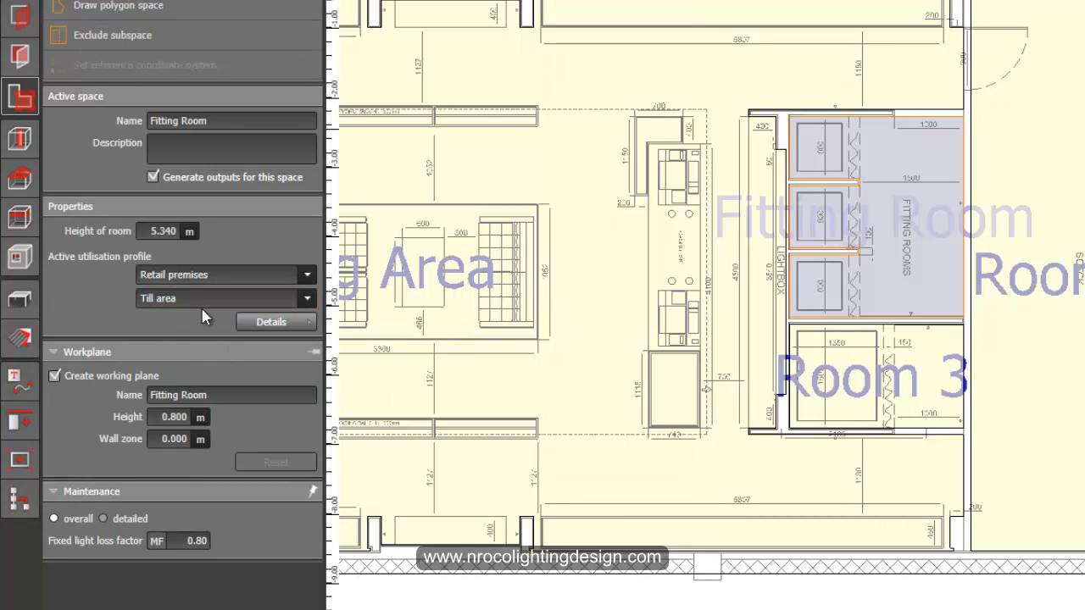
Change the Fitting Room's utilisation profile to Rest, sanitation and first aid rooms with the Cloakrooms, washrooms, bathrooms, toilets application
left_click(201, 296)
left_click(233, 275)
left_click(234, 276)
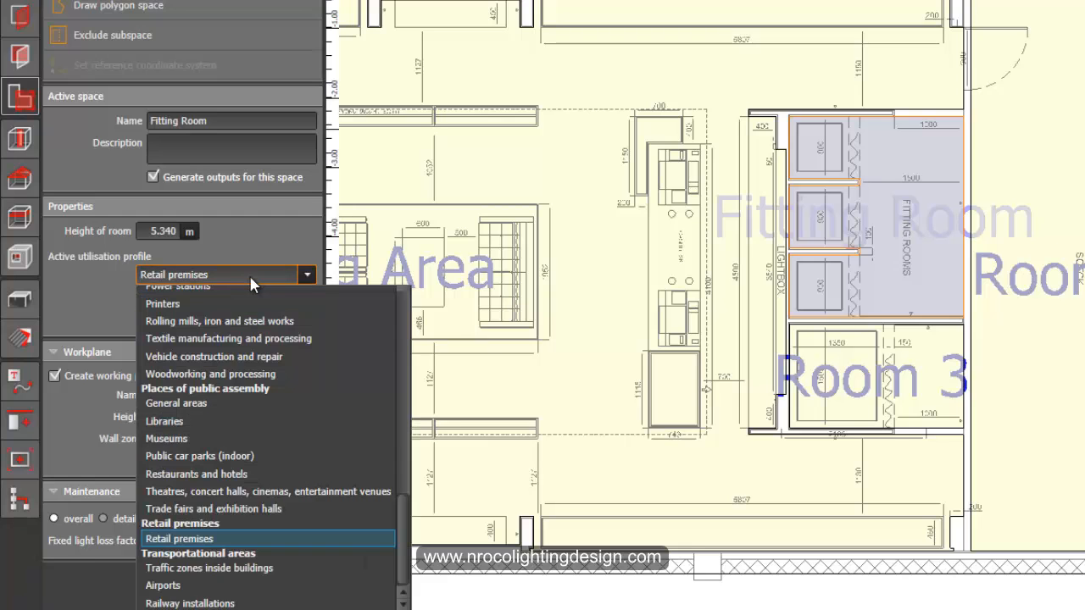
scroll(381, 434, "up", 5)
scroll(405, 411, "up", 5)
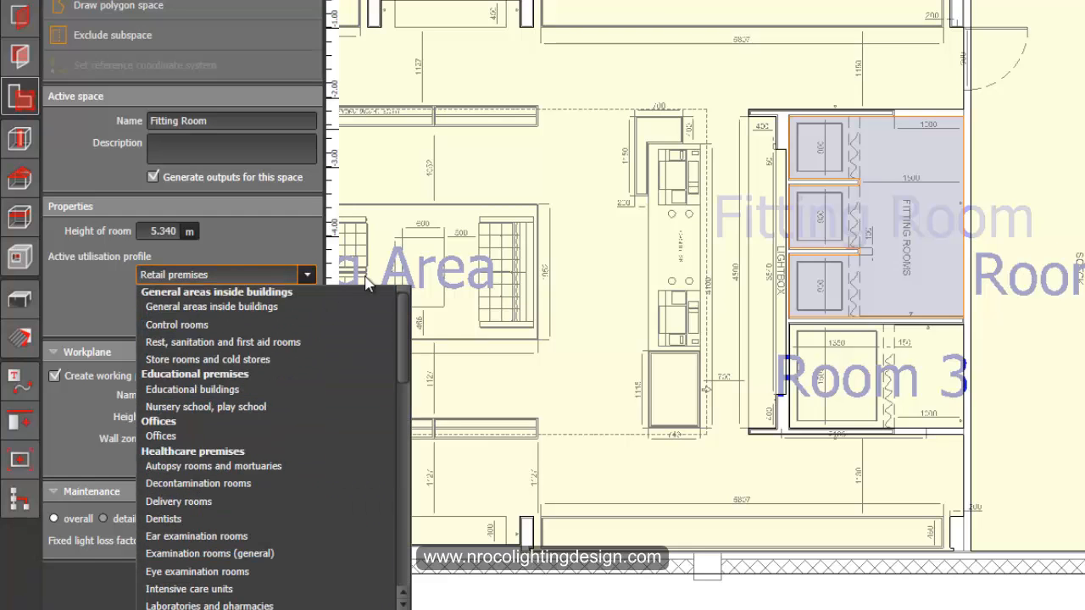
left_click(302, 342)
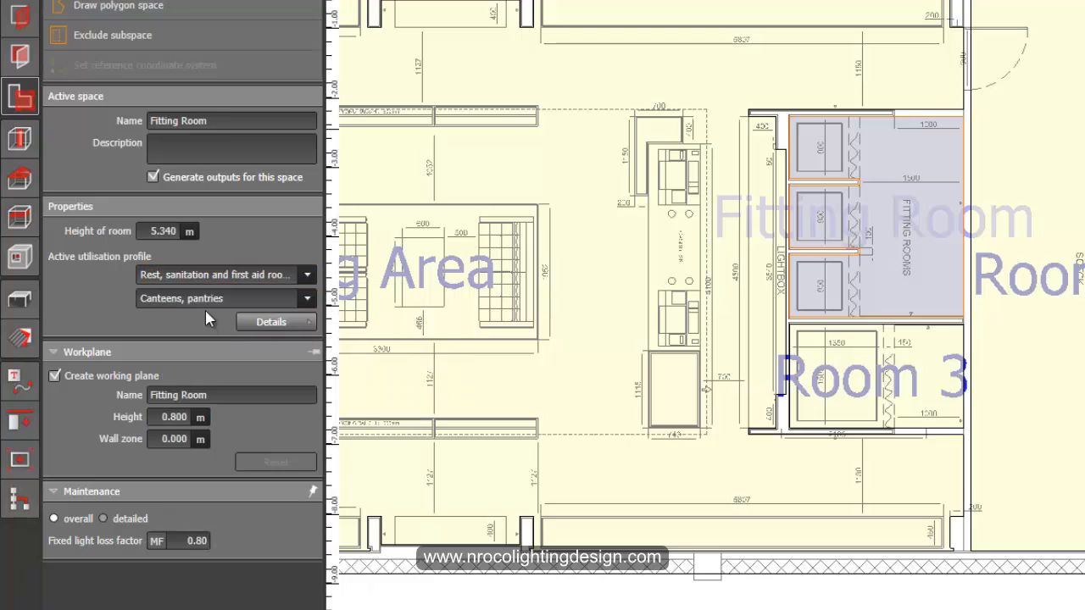
left_click(205, 300)
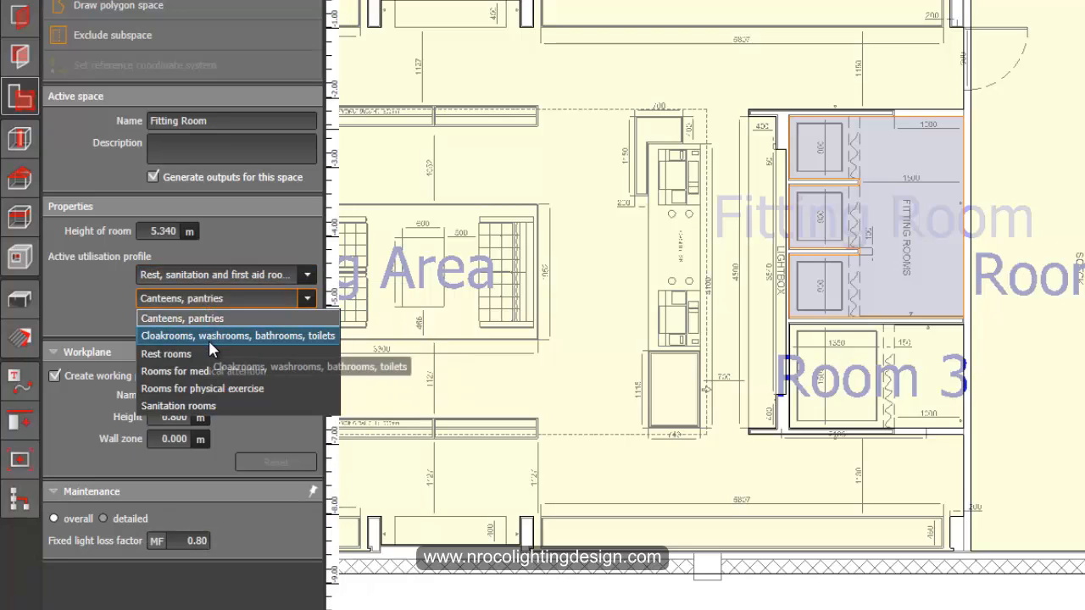
left_click(255, 335)
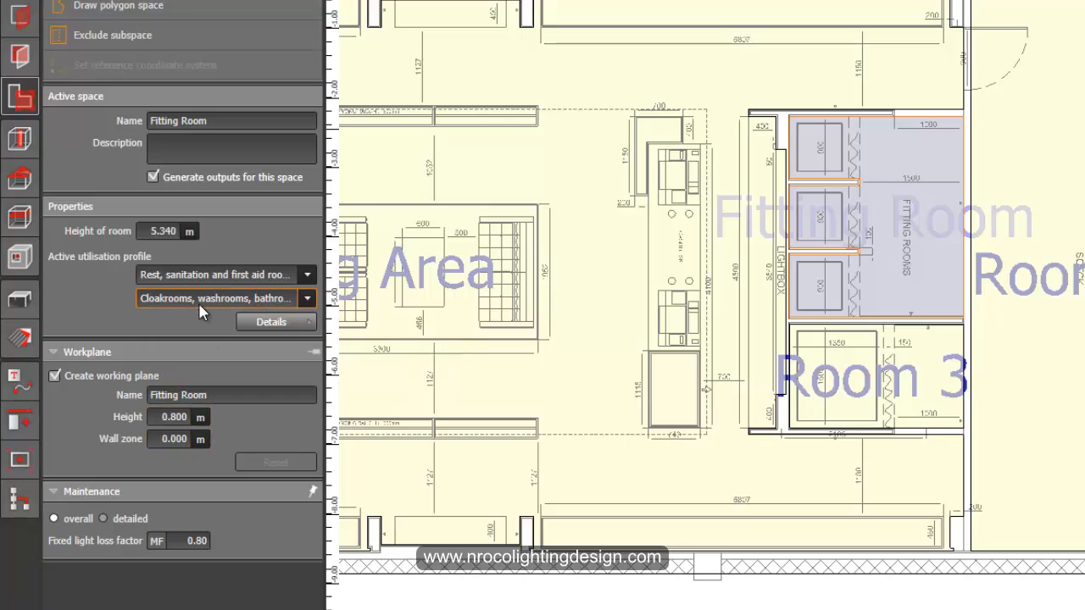
Set the height of the Fitting Room's workplane to 0 m
left_click(177, 421)
type("0")
key("Return")
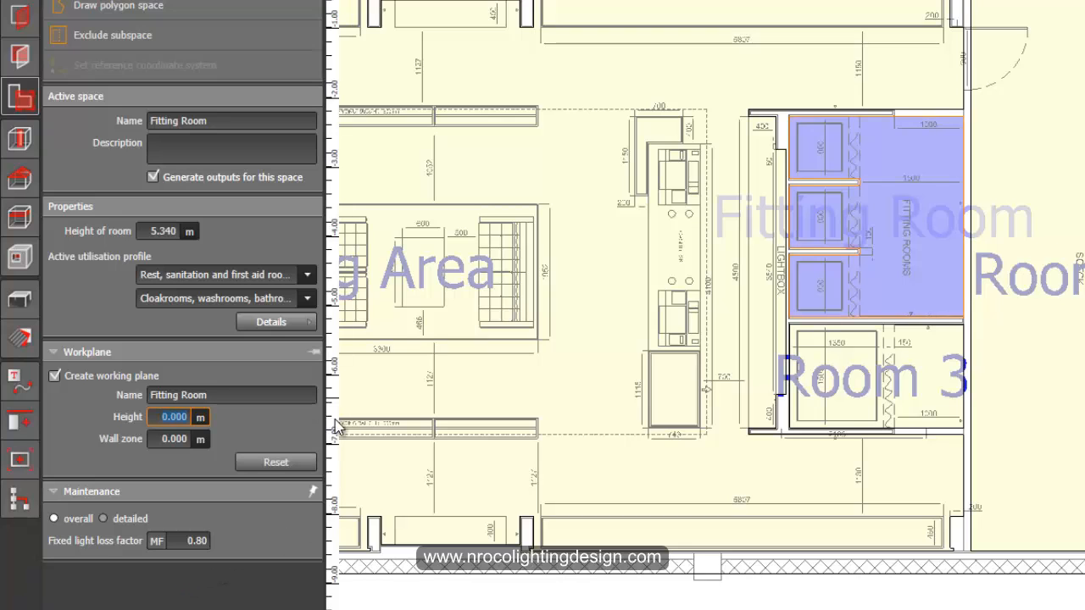
Set the Fitting Room's maintenance illuminance to 500 lx for the visual task and 250 lx for the surrounding area, and adjust the background area
left_click(273, 326)
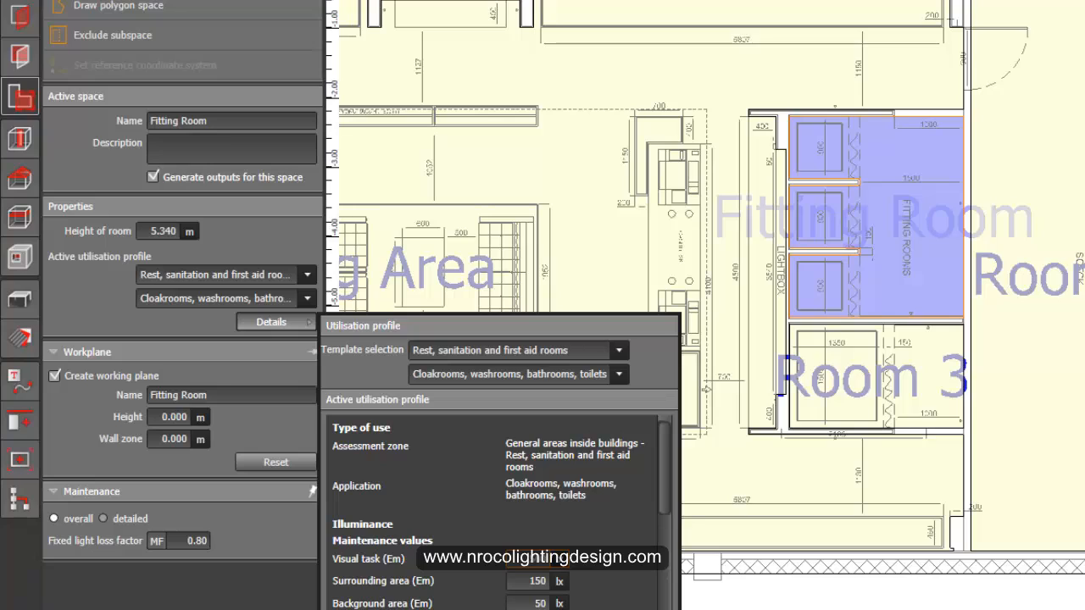
left_click(537, 580)
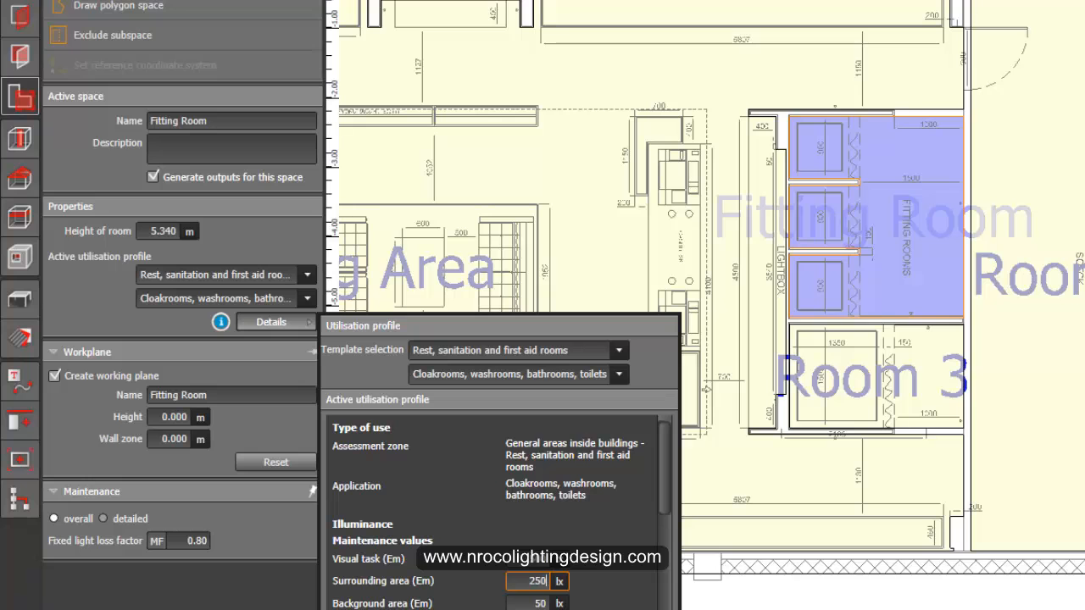
left_click(537, 604)
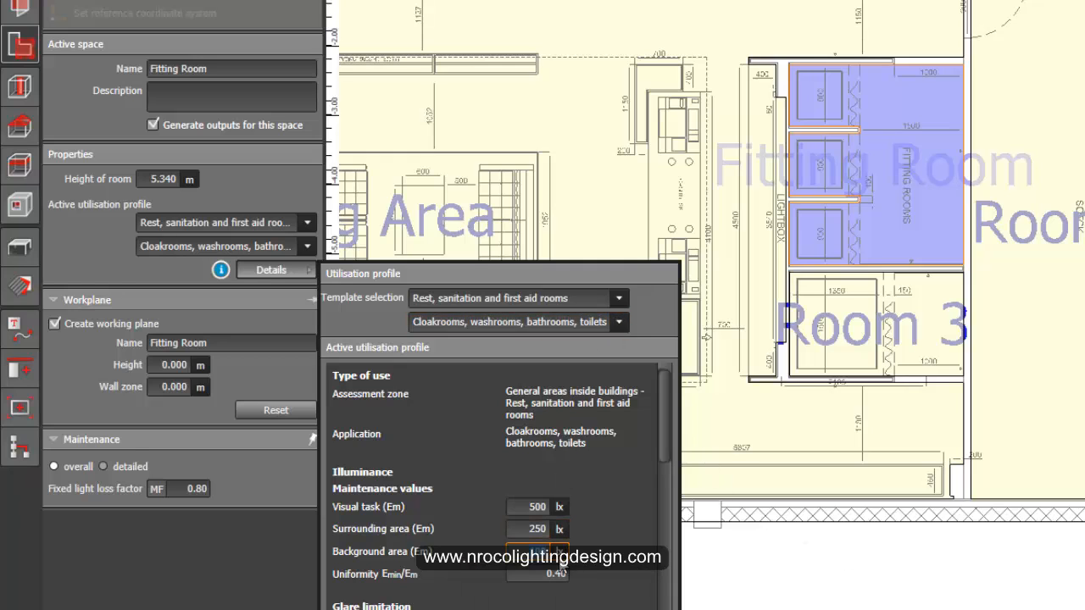
left_click(760, 601)
Rename the Fitting Room space above Room 3 as Fitting Room 1
left_click(886, 325)
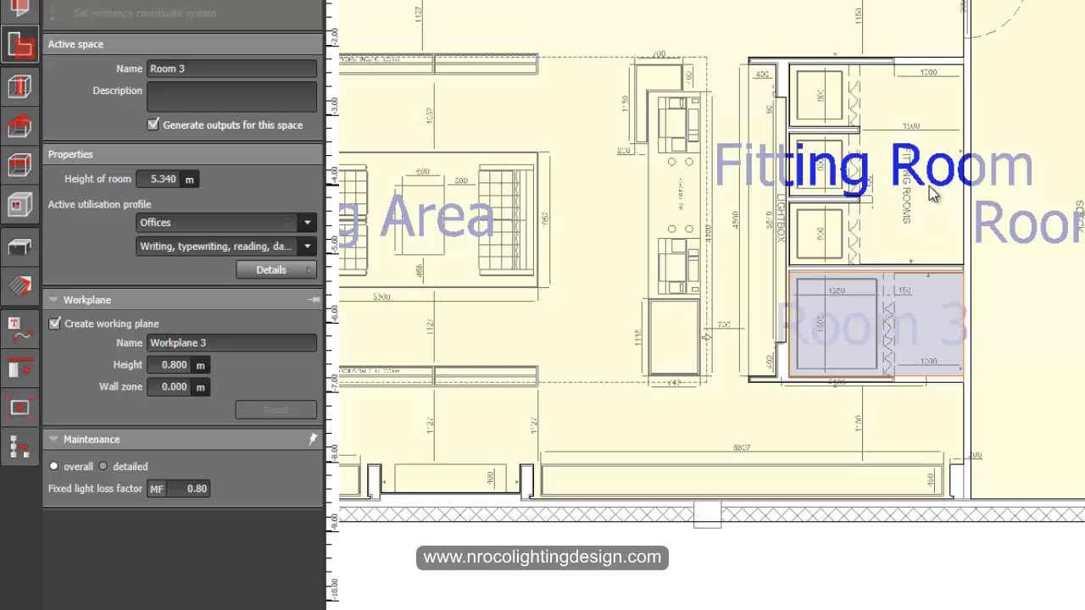
scroll(898, 357, "up", 3)
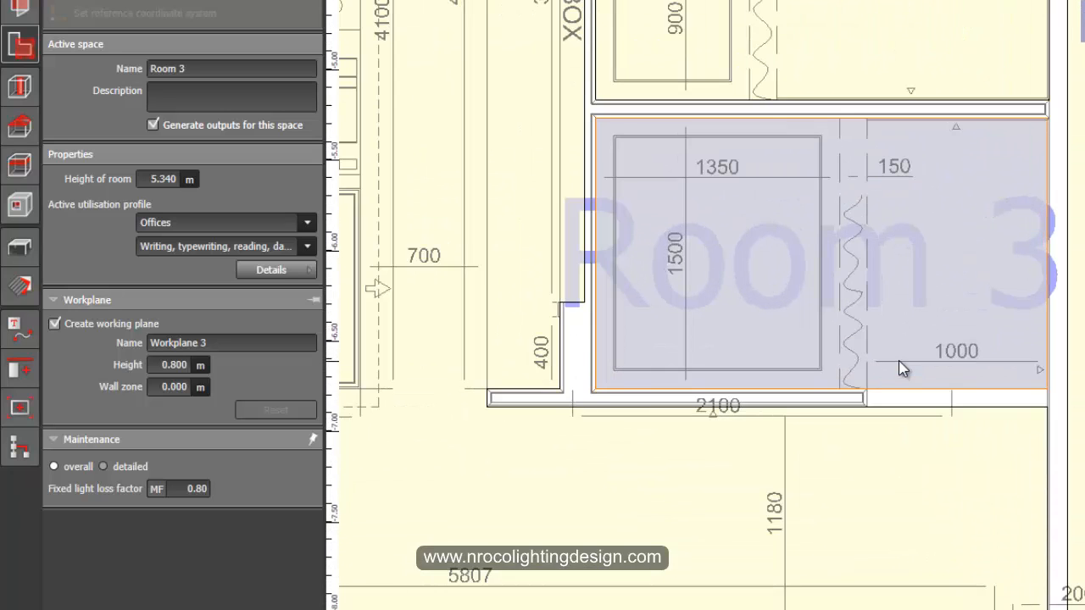
scroll(893, 175, "down", 1)
middle_click_drag(892, 175, 883, 407)
scroll(883, 404, "up", 1)
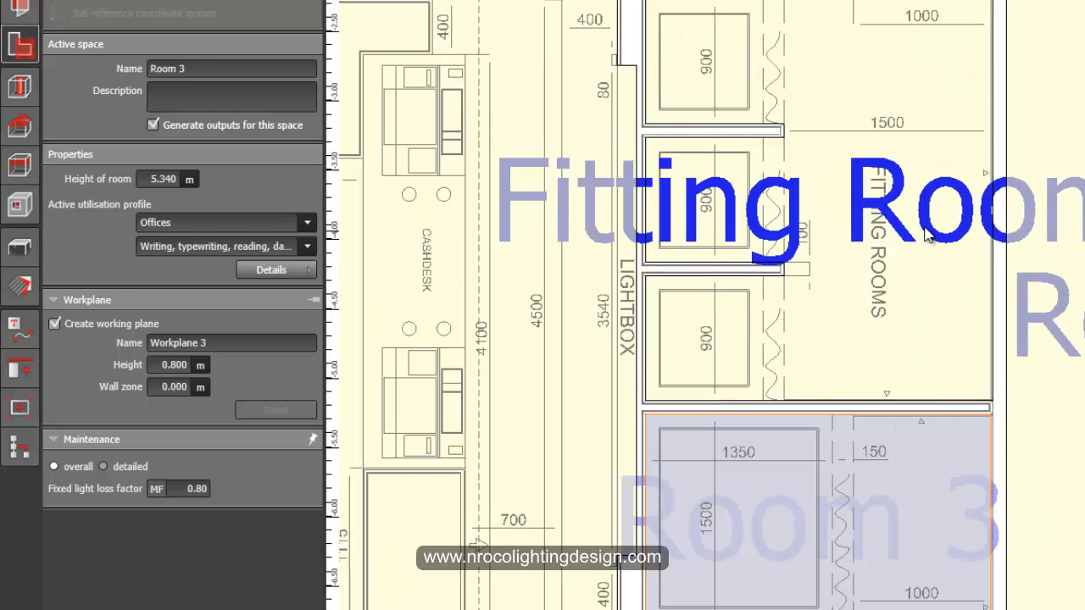
left_click(864, 247)
left_click(257, 69)
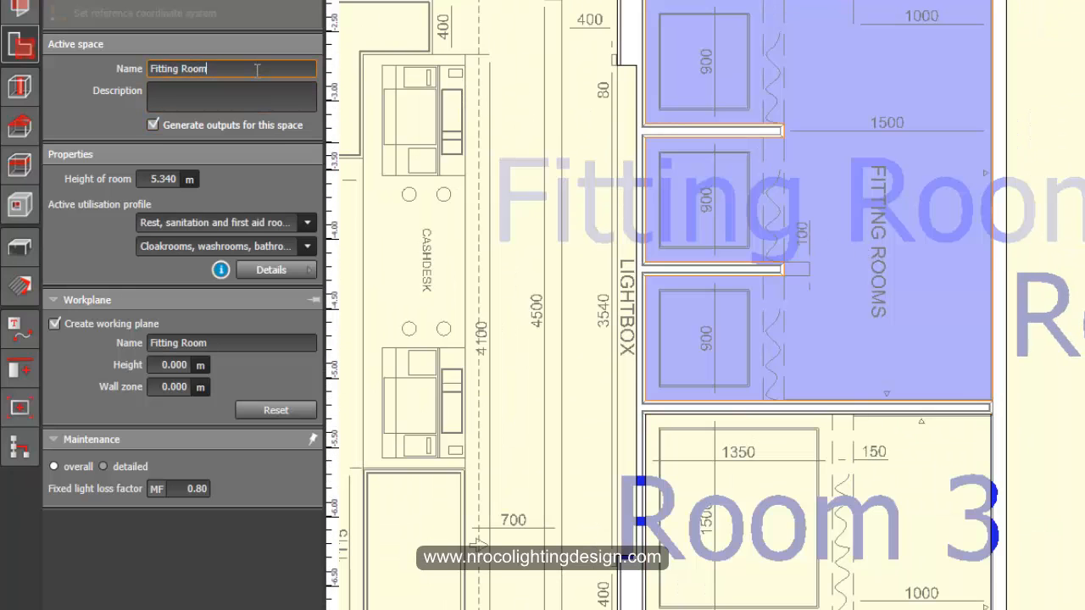
key("Return")
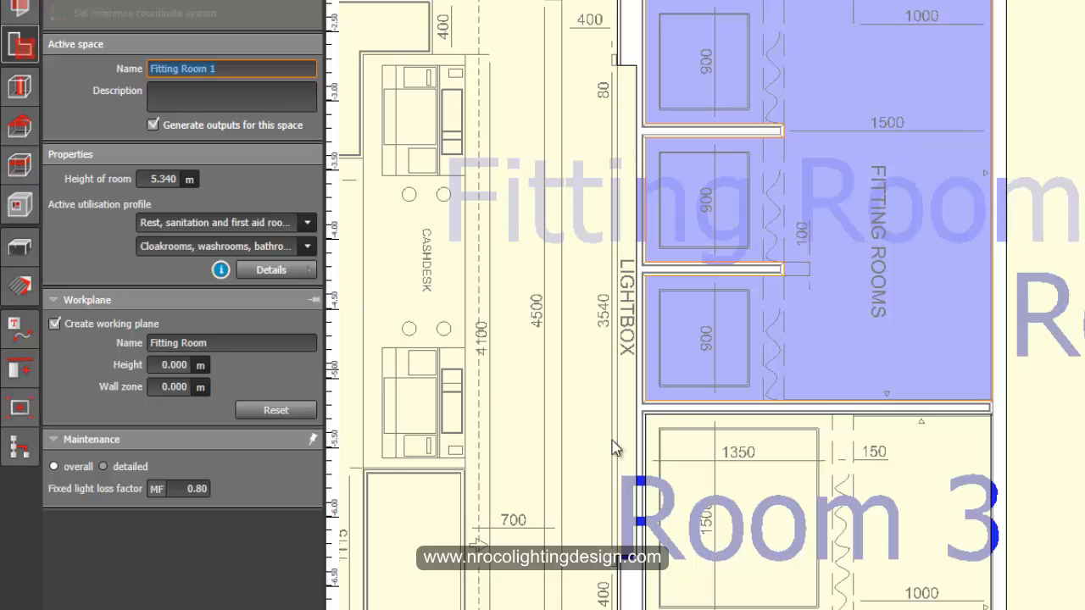
Rename the Room 3 space and its workplane as Fitting Room 2
middle_click_drag(669, 302, 682, 228)
scroll(712, 421, "up", 1)
left_click(713, 333)
left_click(182, 69)
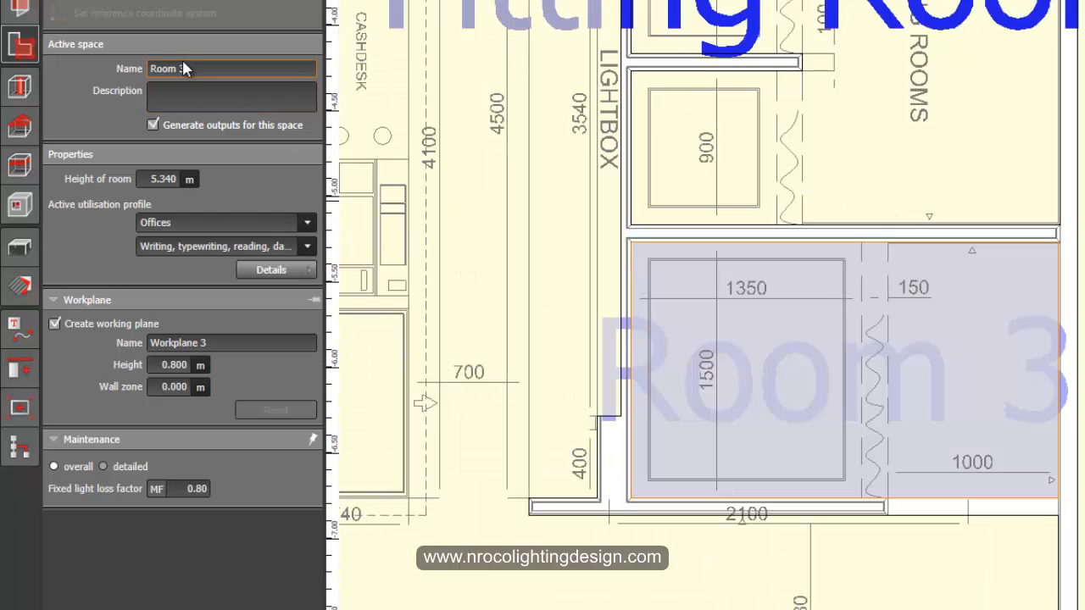
type("Fitting Room 2")
key("Return")
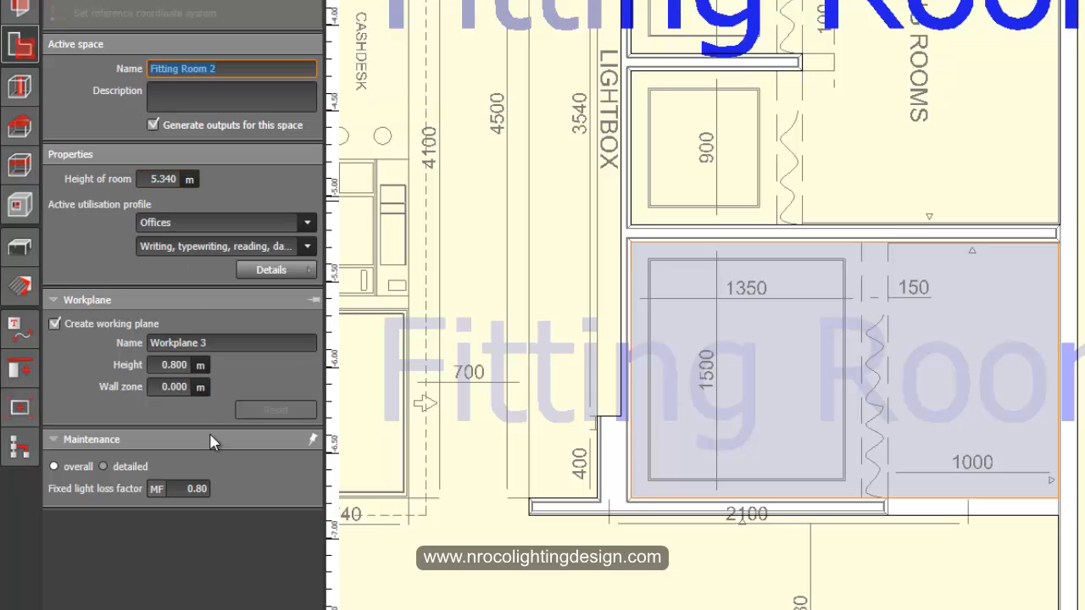
left_click(206, 345)
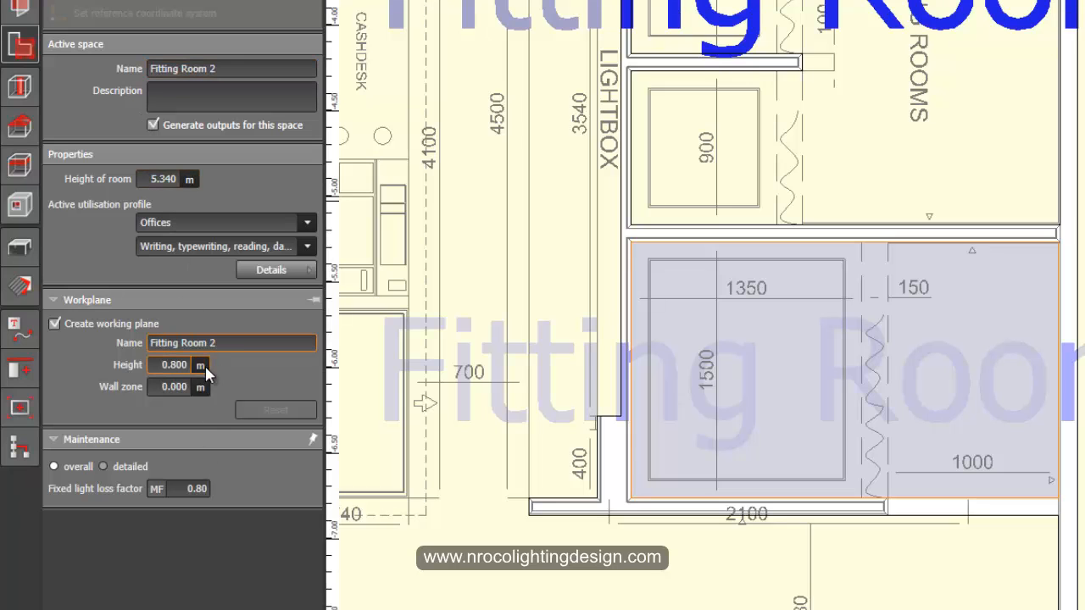
Give Fitting Room 2 the Rest, sanitation and first aid rooms profile for Cloakrooms, washrooms, bathrooms, toilets, and a workplane height of 0 m
left_click(203, 222)
scroll(202, 238, "up", 1)
scroll(204, 246, "up", 1)
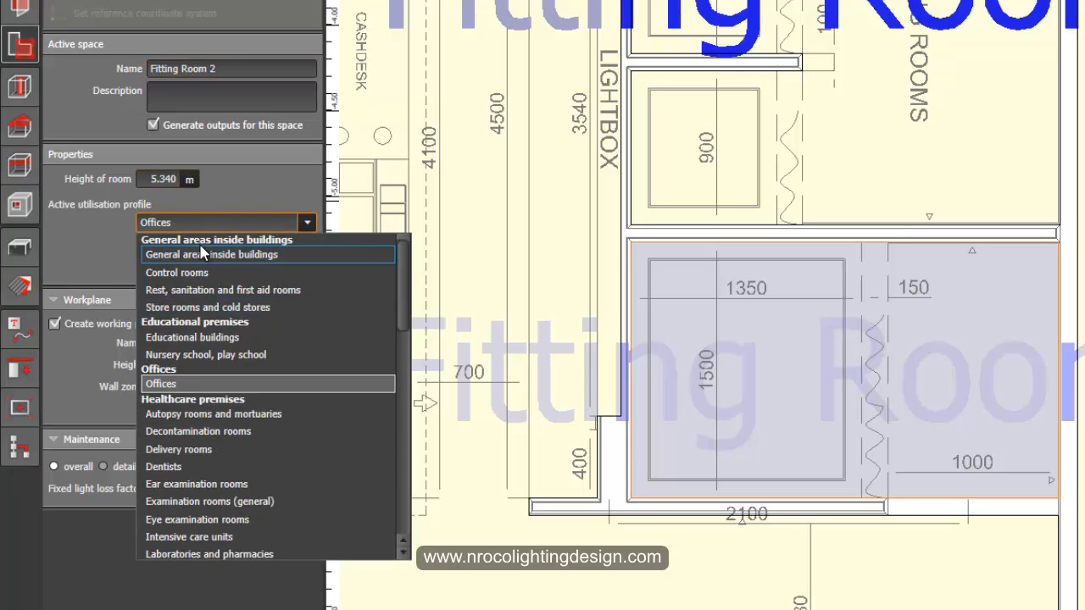
left_click(204, 289)
left_click(170, 247)
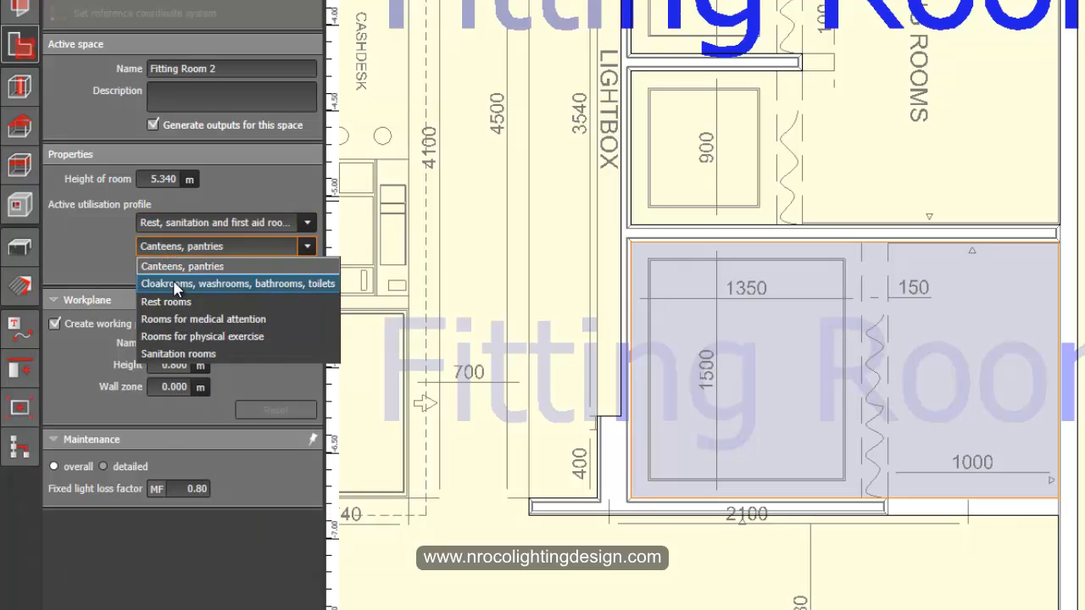
left_click(180, 284)
type("0")
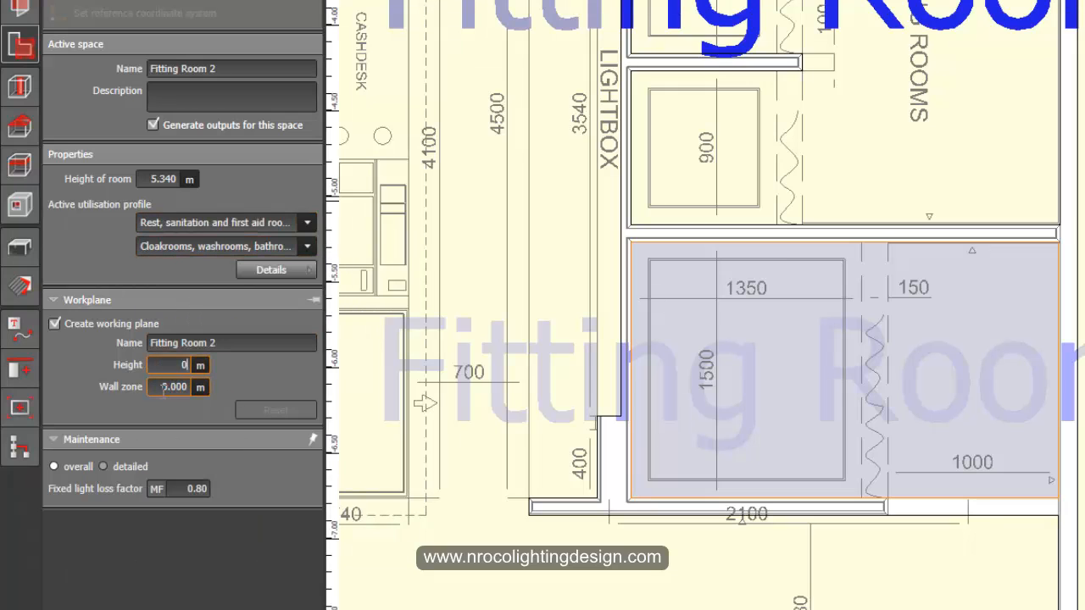
key("Return")
Set Fitting Room 2's maintenance illuminance to 500 lx for the visual task and 250 lx for the surrounding area, and adjust the background area
left_click(277, 272)
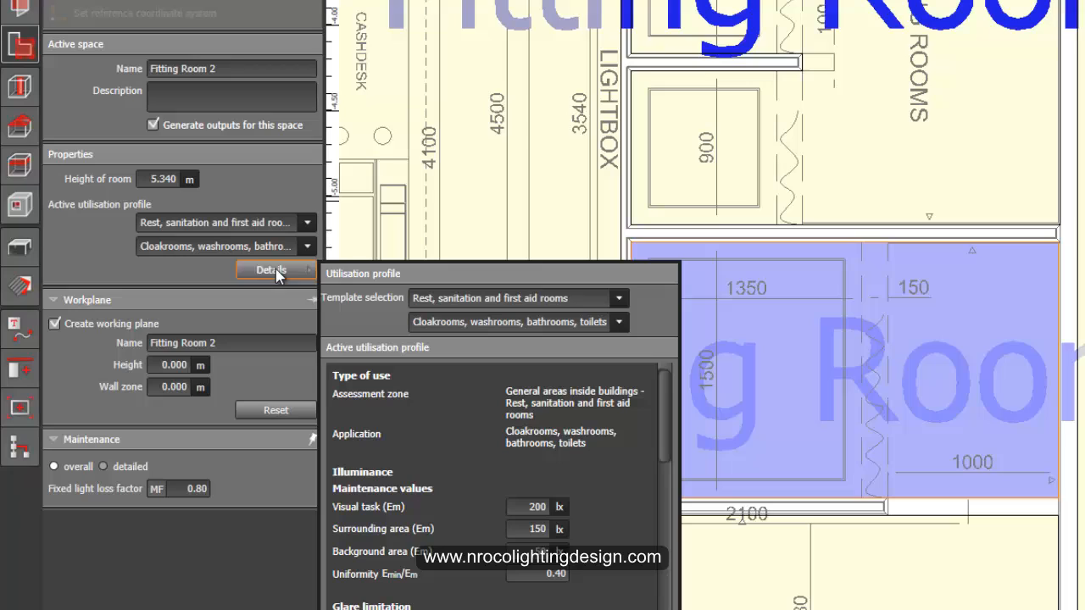
left_click(534, 506)
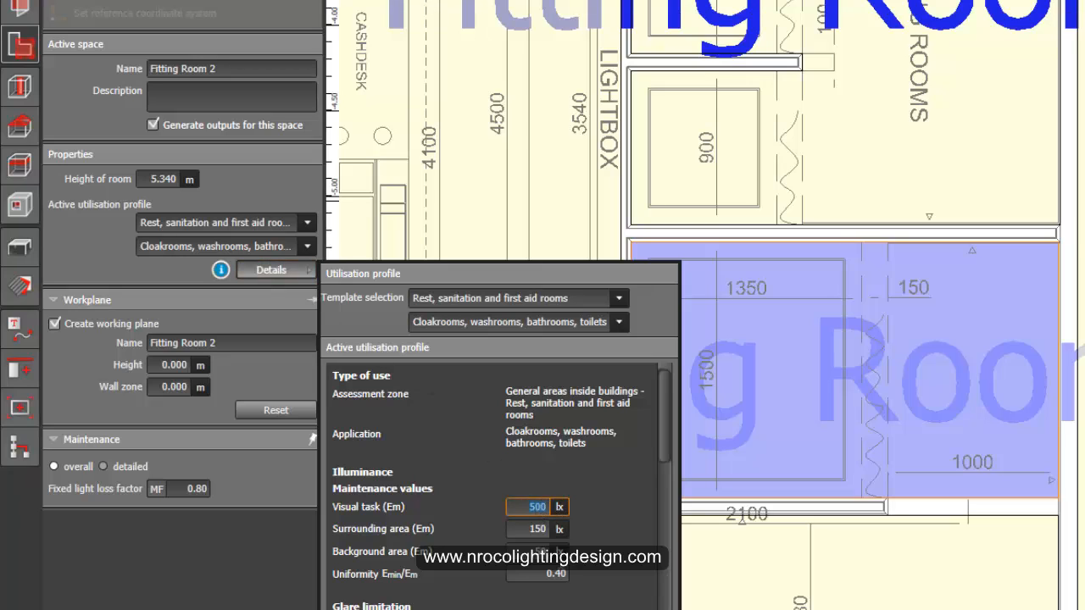
left_click(534, 529)
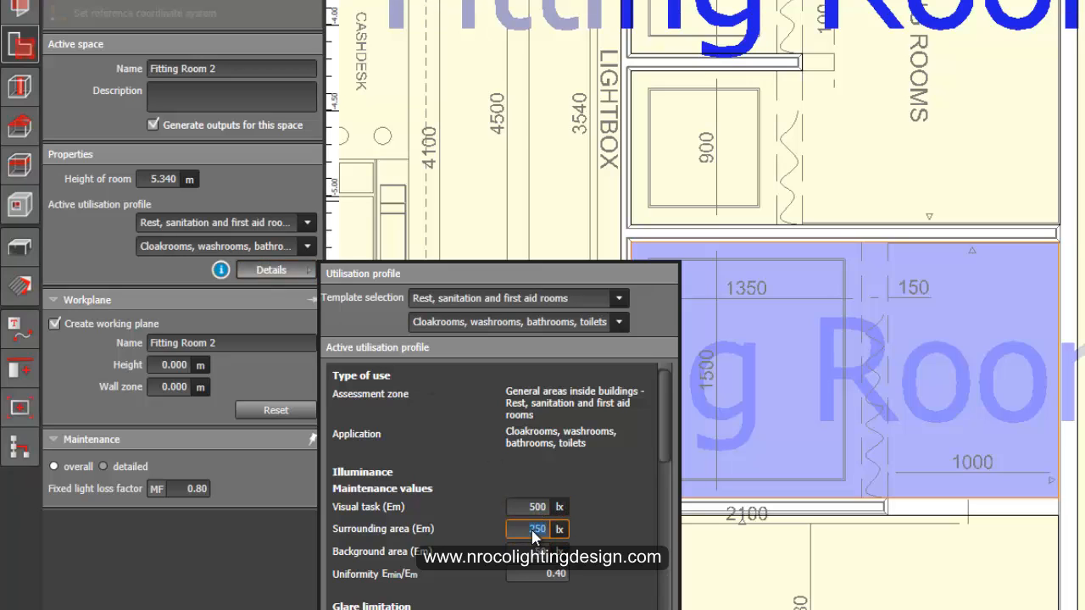
left_click(533, 549)
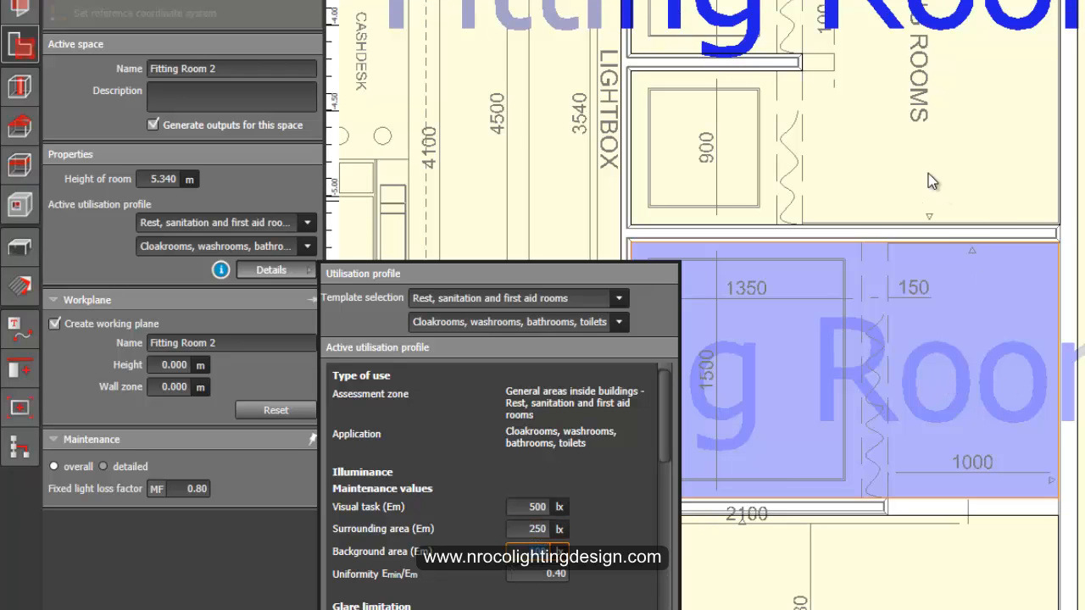
Rename the Room 4 space as Stock Room and copy that name to its workplane
scroll(698, 189, "down", 4)
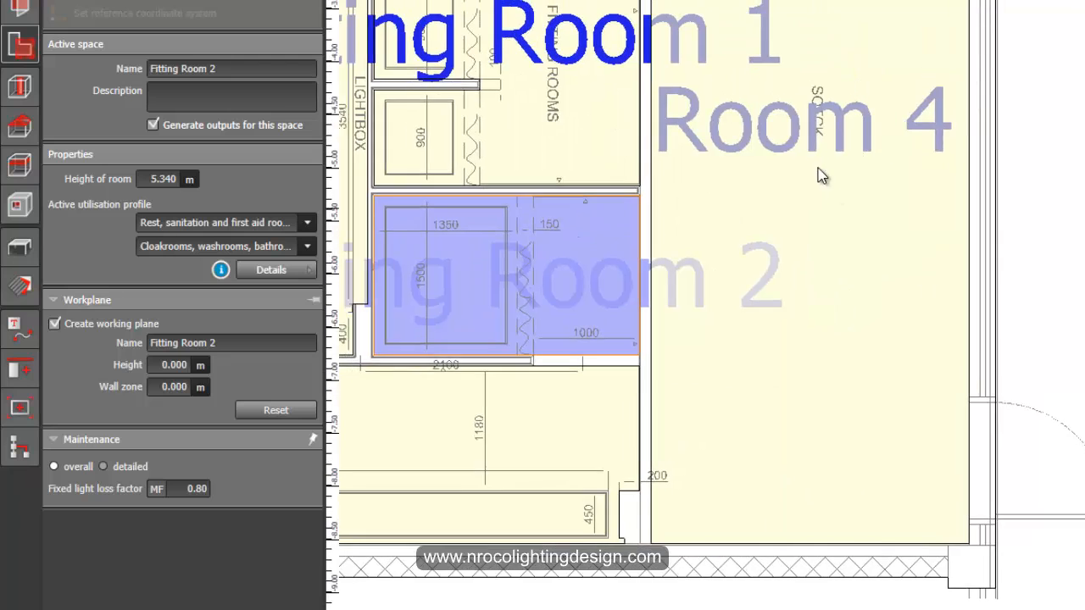
left_click(941, 277)
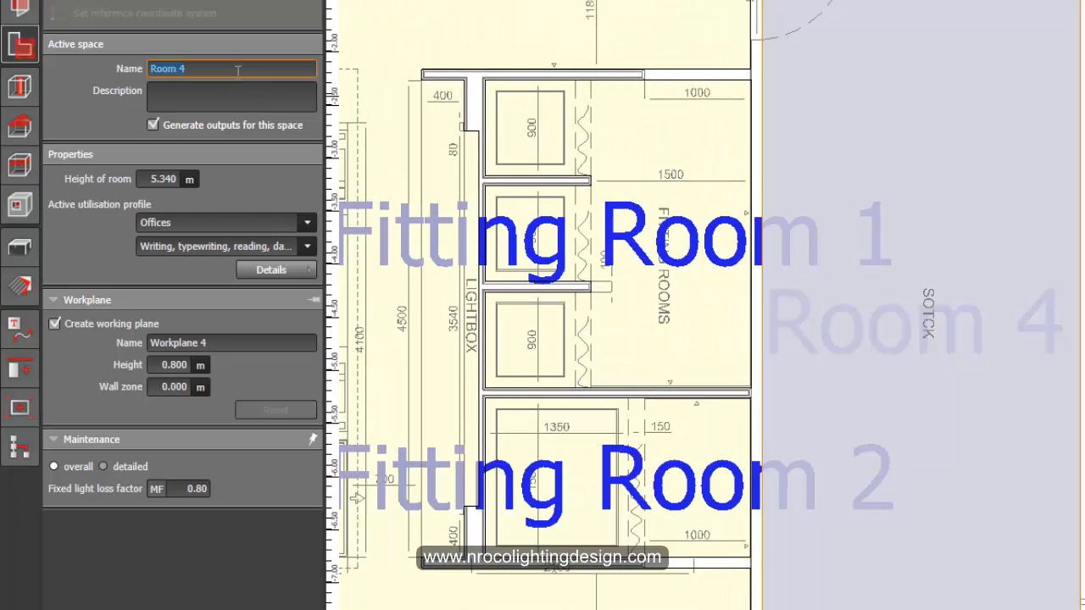
type("Stock Room")
key("Return")
key("ctrl+c")
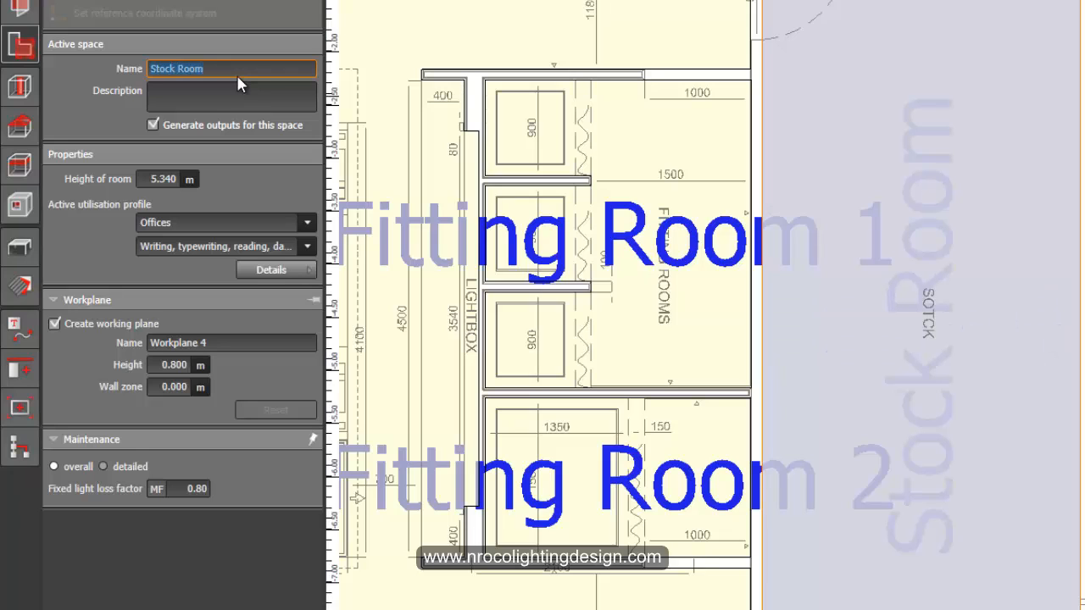
left_click(248, 341)
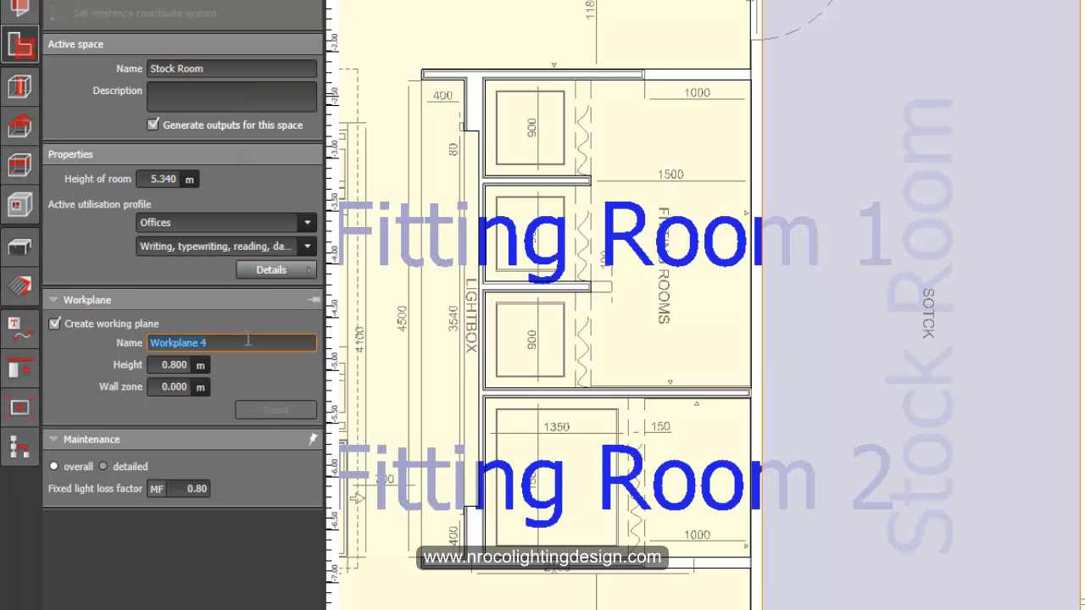
key("ctrl+v")
Set the Stock Room's utilisation profile to Store rooms and cold stores with Store and stockrooms, and its workplane height to 0 m
left_click(216, 223)
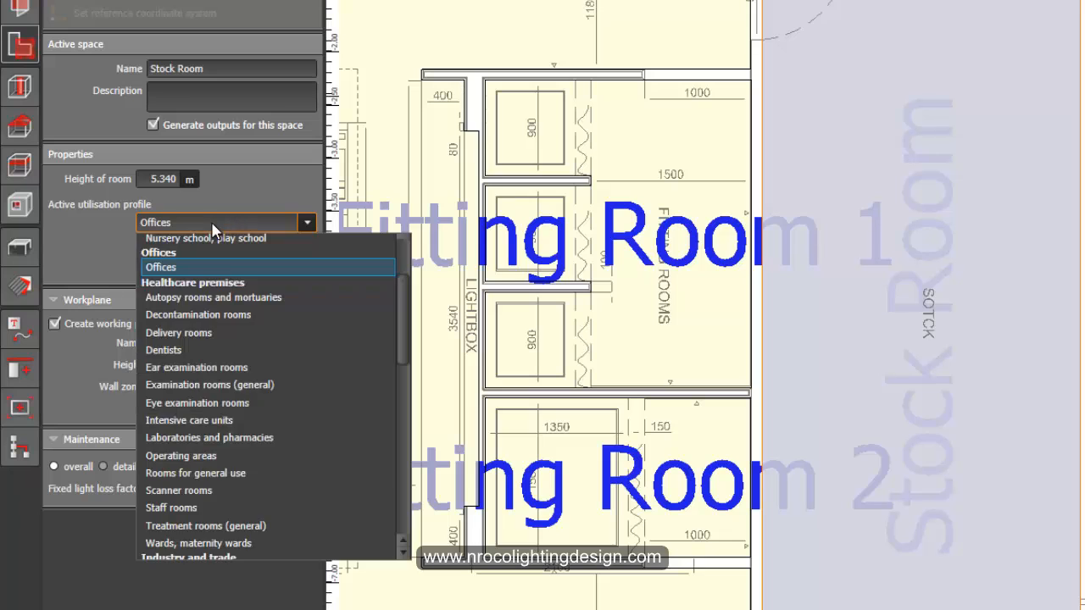
scroll(221, 243, "up", 2)
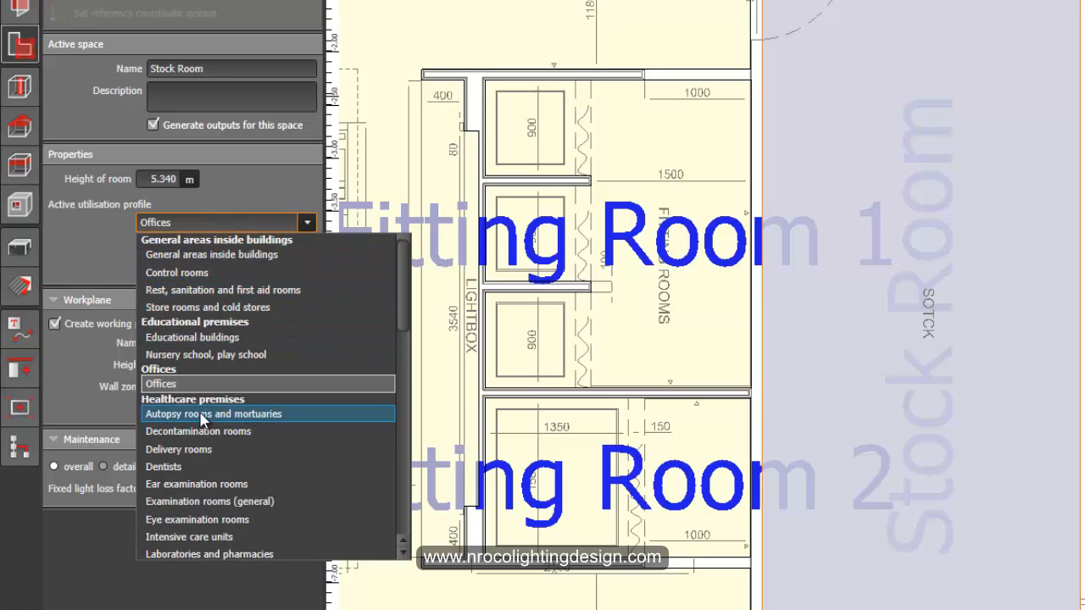
left_click(209, 307)
left_click(175, 246)
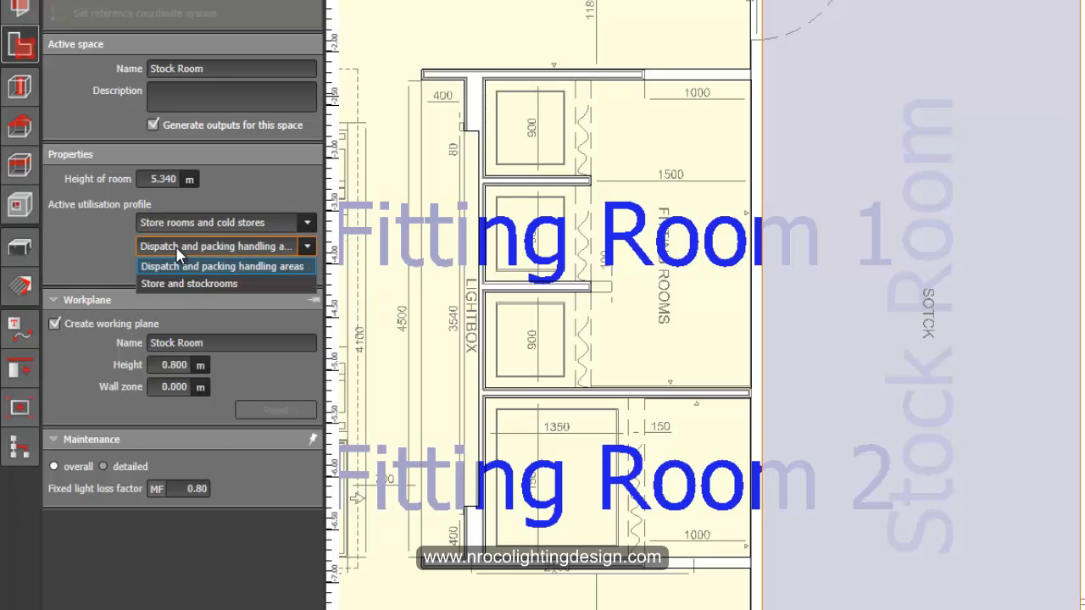
left_click(179, 284)
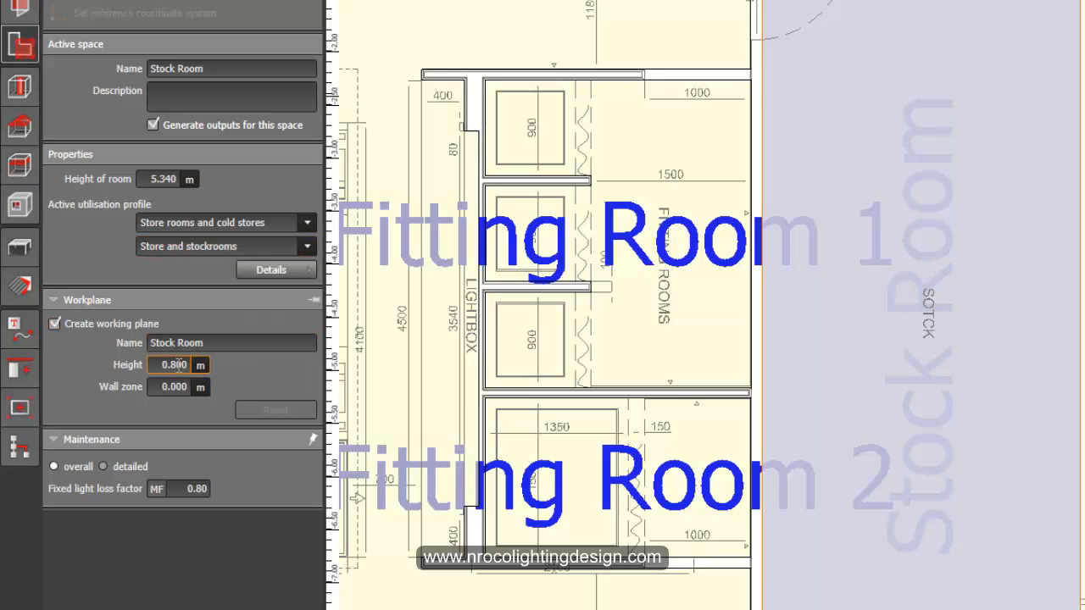
key("Return")
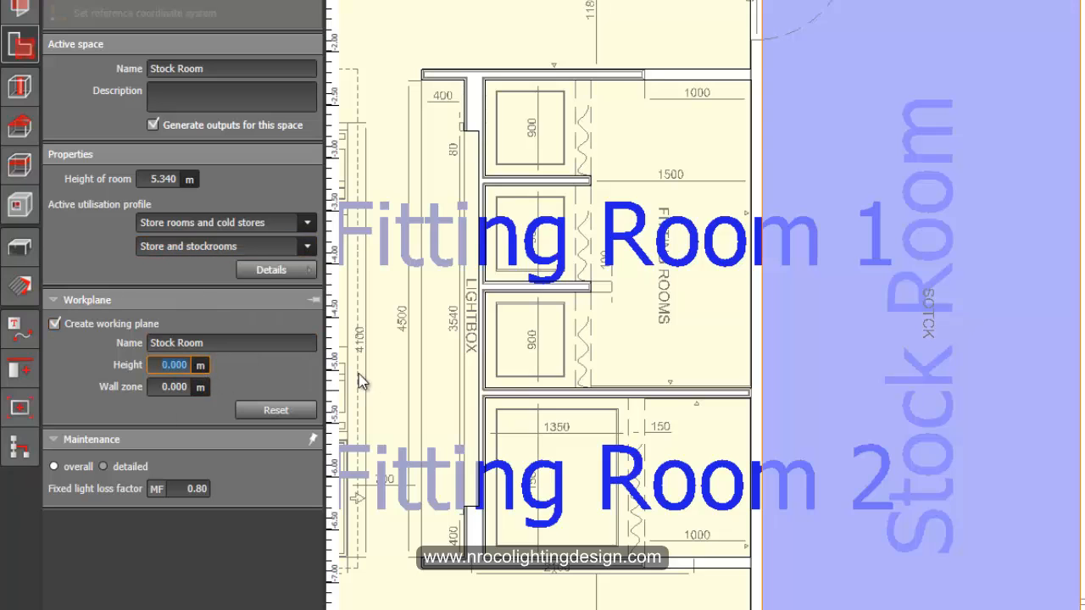
Set the Stock Room's maintenance illuminance to 500 lx for the visual task, 250 lx for the surrounding area and 100 lx for the background area
left_click(271, 270)
left_click(536, 487)
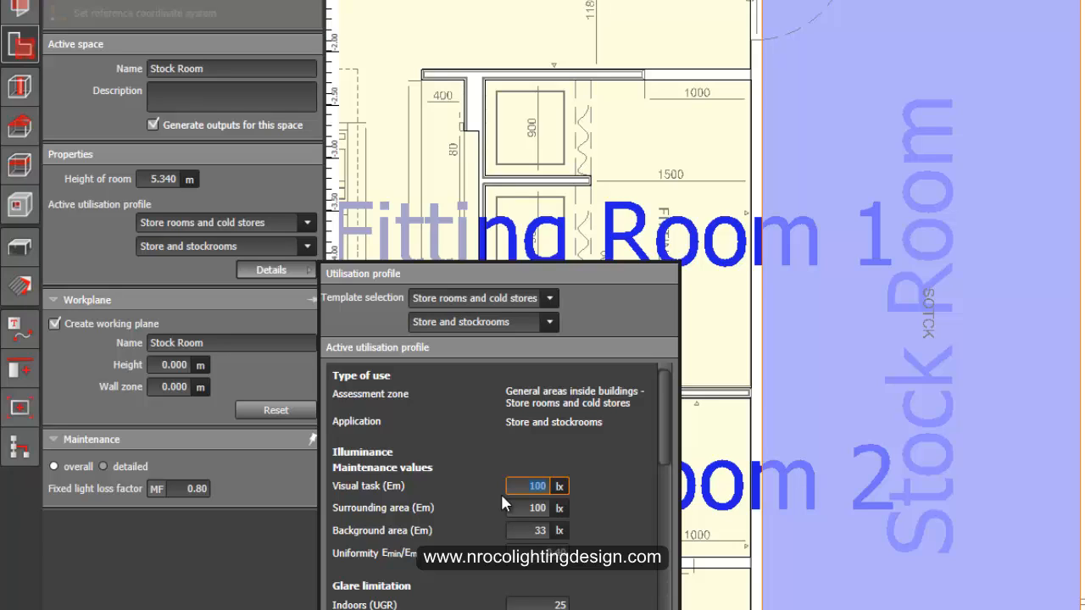
type("500")
key("Tab")
key("Tab")
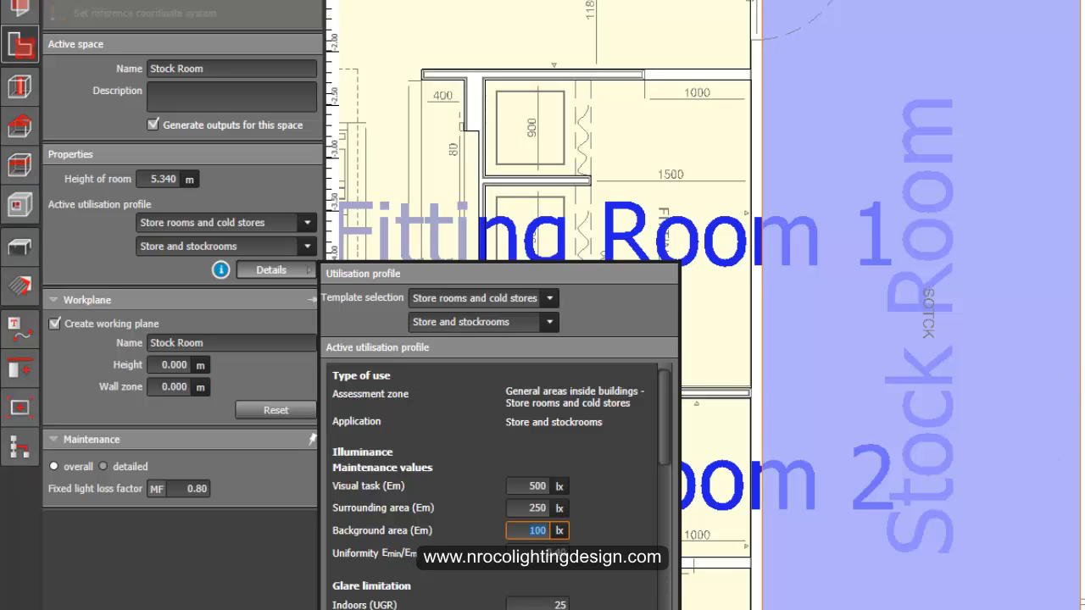
Close the Stock Room's utilisation profile details and deselect the space
left_click(276, 270)
scroll(381, 271, "down", 3)
middle_click_drag(381, 272, 1077, 207)
scroll(1076, 207, "down", 1)
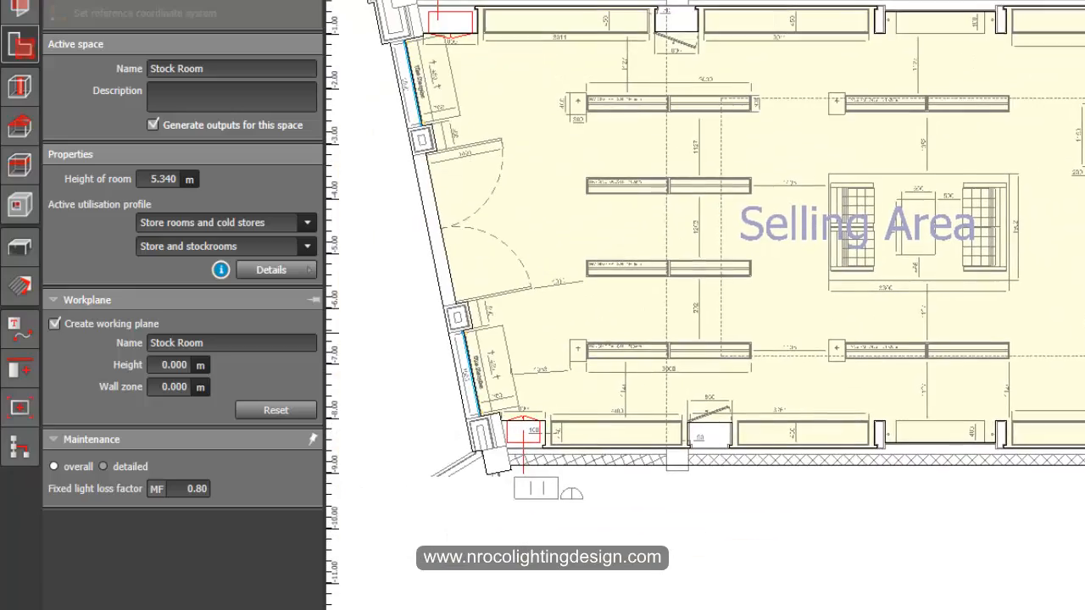
scroll(712, 305, "down", 1)
middle_click_drag(1083, 384, 1083, 440)
middle_click_drag(839, 400, 1035, 380)
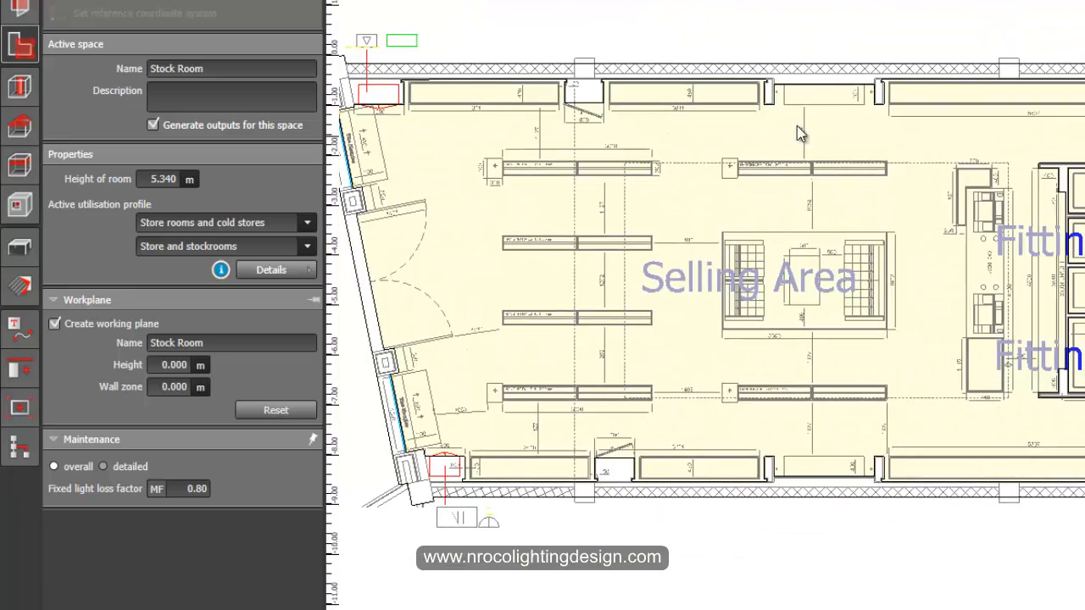
left_click(803, 38)
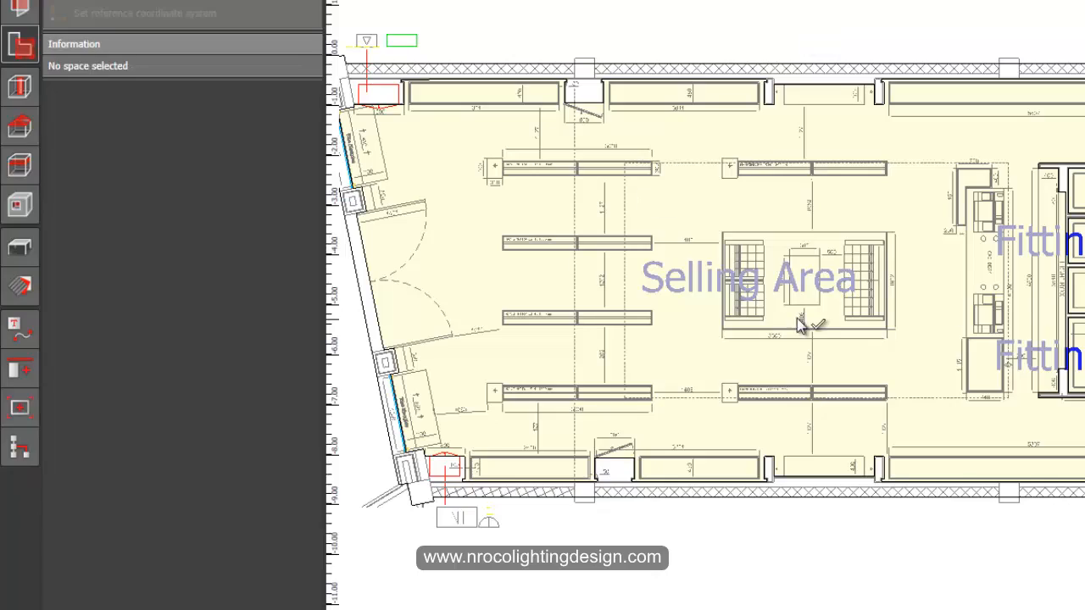
middle_click_drag(640, 276, 672, 182)
Set the font size of the Selling Area text label in the floor plan to 0.5 m
left_click(21, 370)
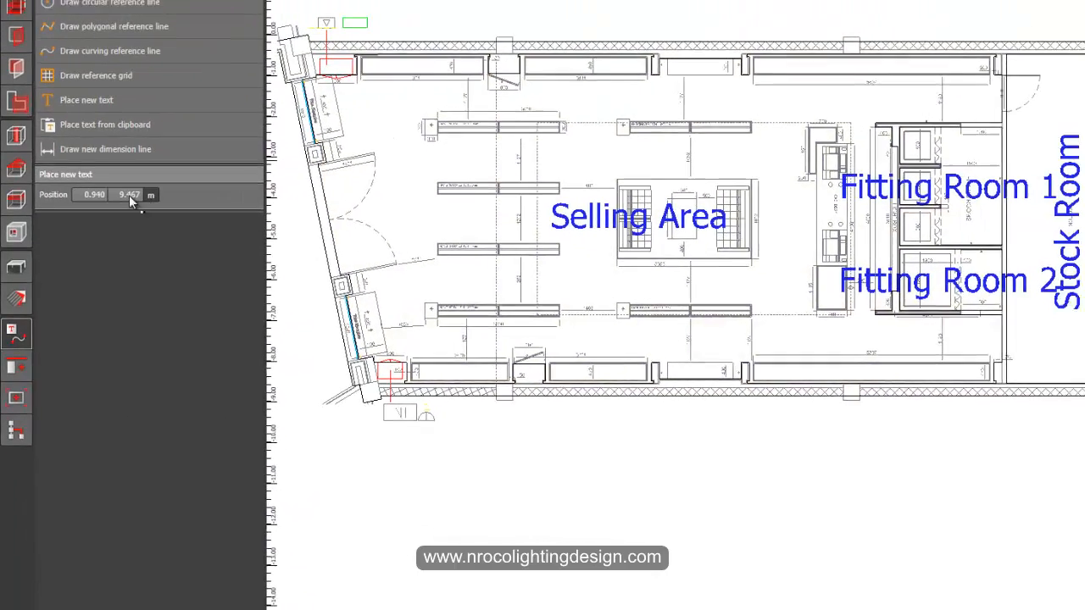
left_click(616, 269)
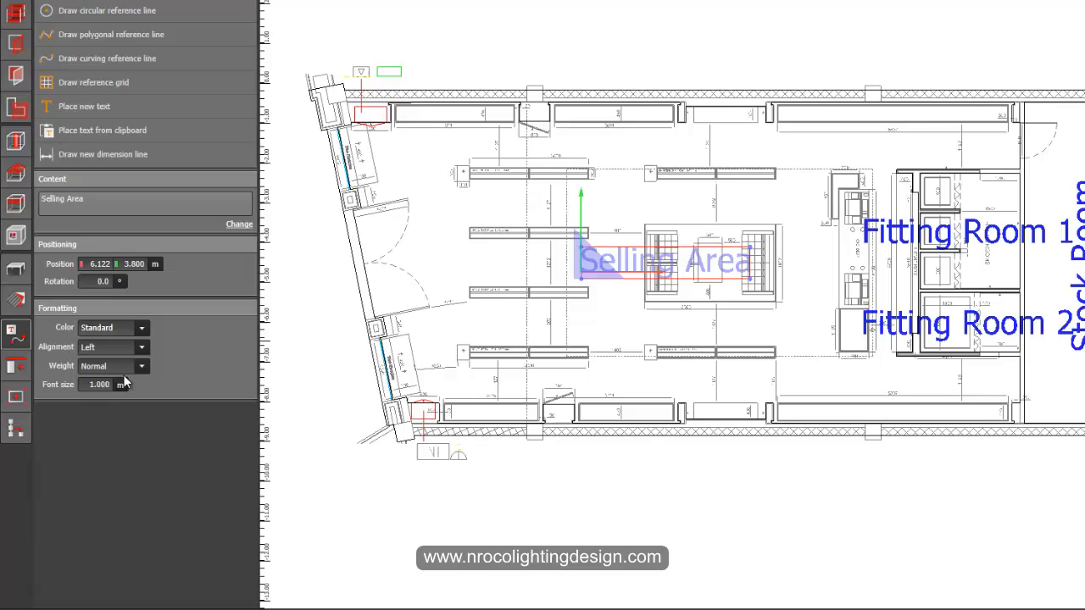
left_click(106, 386)
type("0.5")
key("Return")
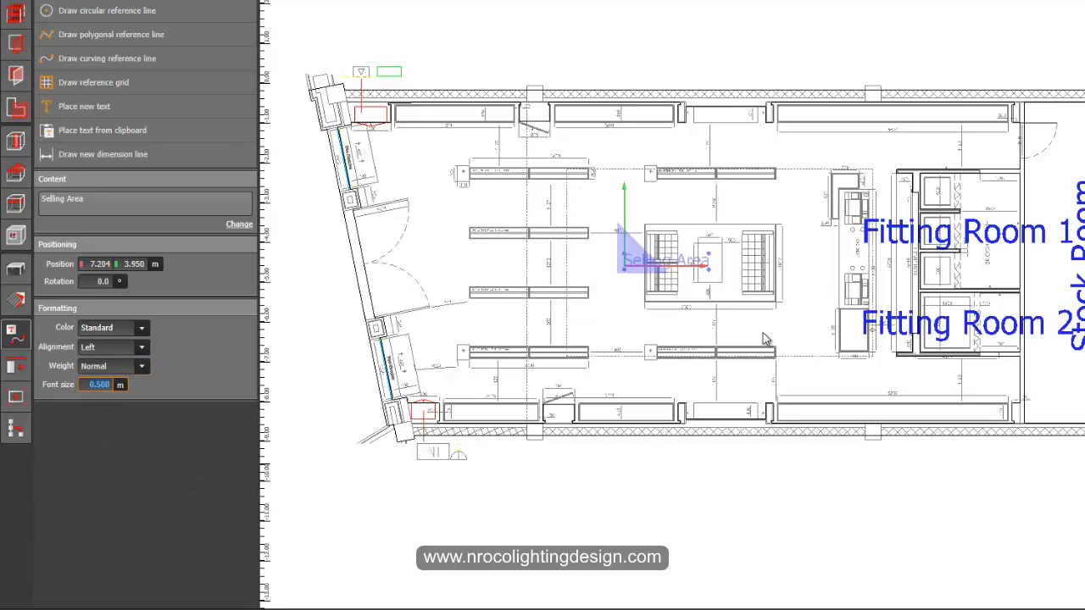
Set the Fitting Room 1 and Fitting Room 2 labels' font size to 0.5 m, and rotate the Fitting Room 1 label to 90°
left_click(916, 245)
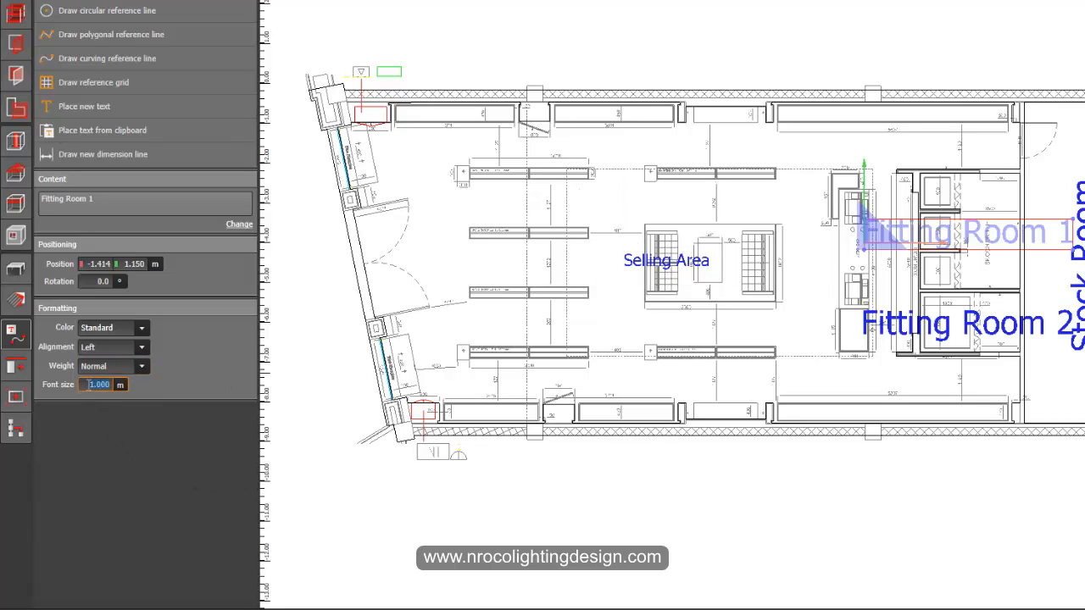
type("0.5")
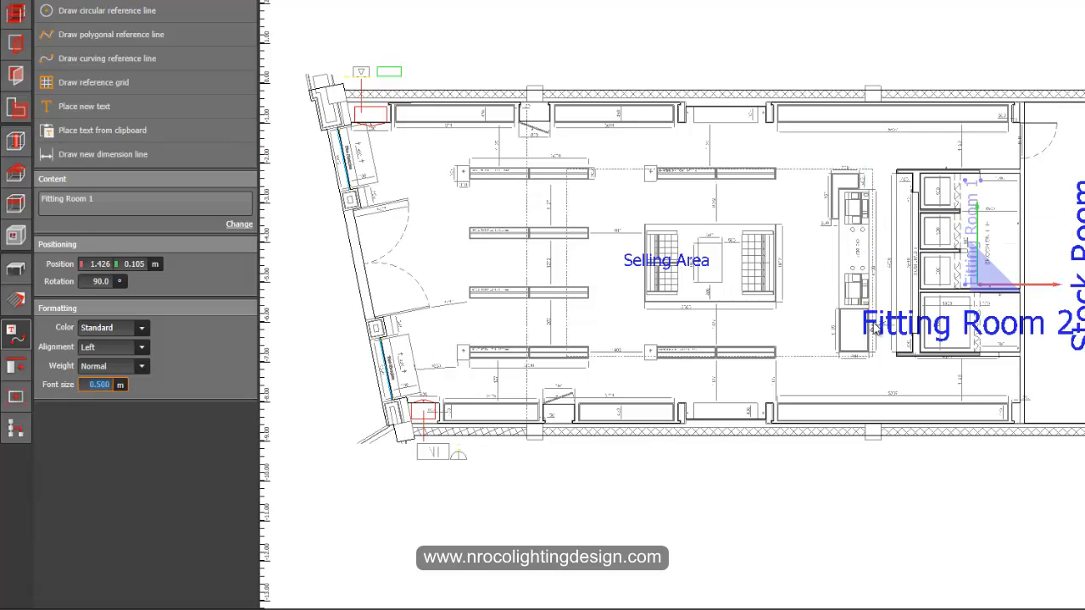
left_click(915, 331)
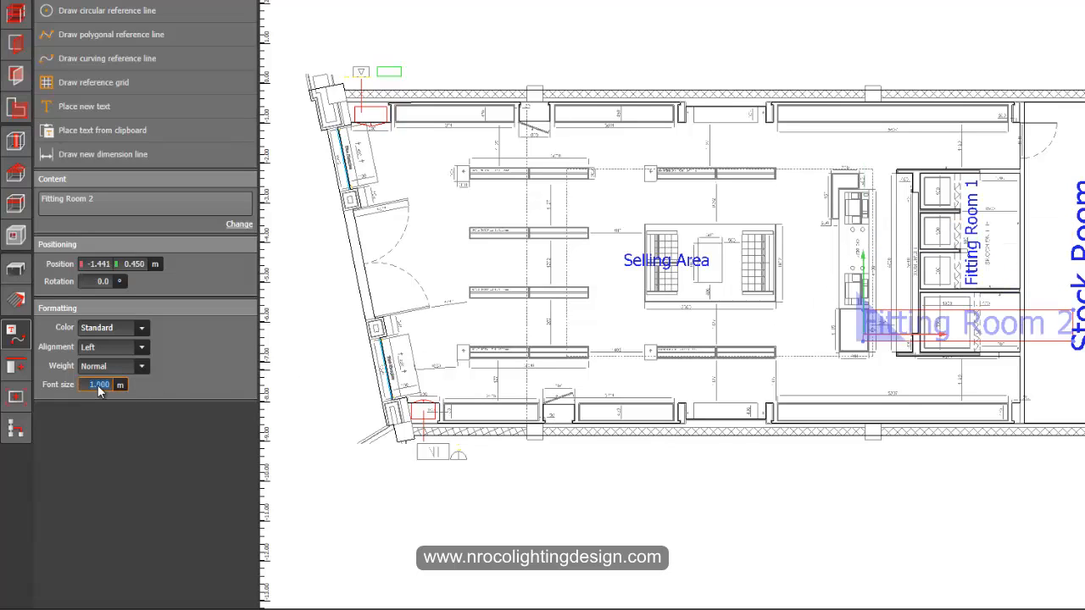
type("0.5")
key("Return")
Set the Stock Room label's font size to 0.5 m, turn it horizontal, and deselect it
left_click(1069, 309)
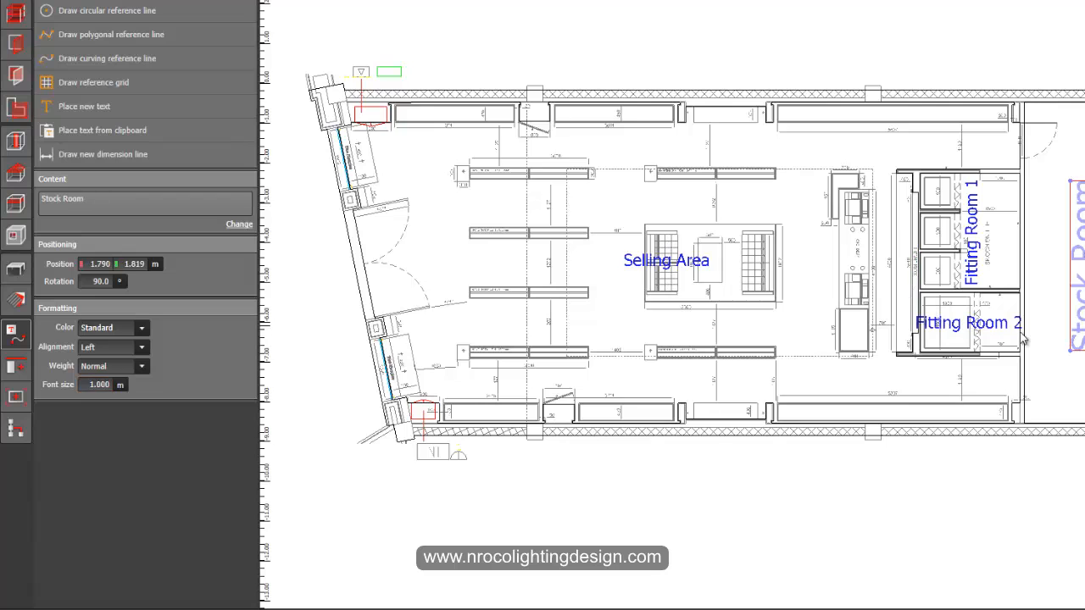
left_click(85, 384)
type(".5")
key("Return")
left_click(797, 550)
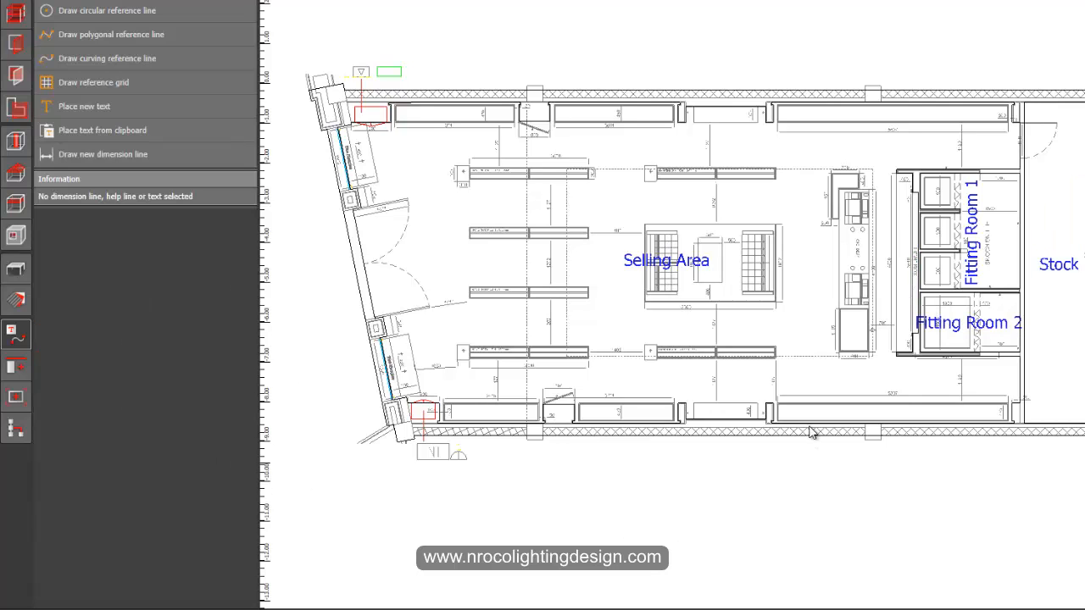
Show the storey in 3D and inspect the store's rooms and walls from above
middle_click_drag(786, 388, 747, 425)
middle_click_drag(650, 381, 684, 359)
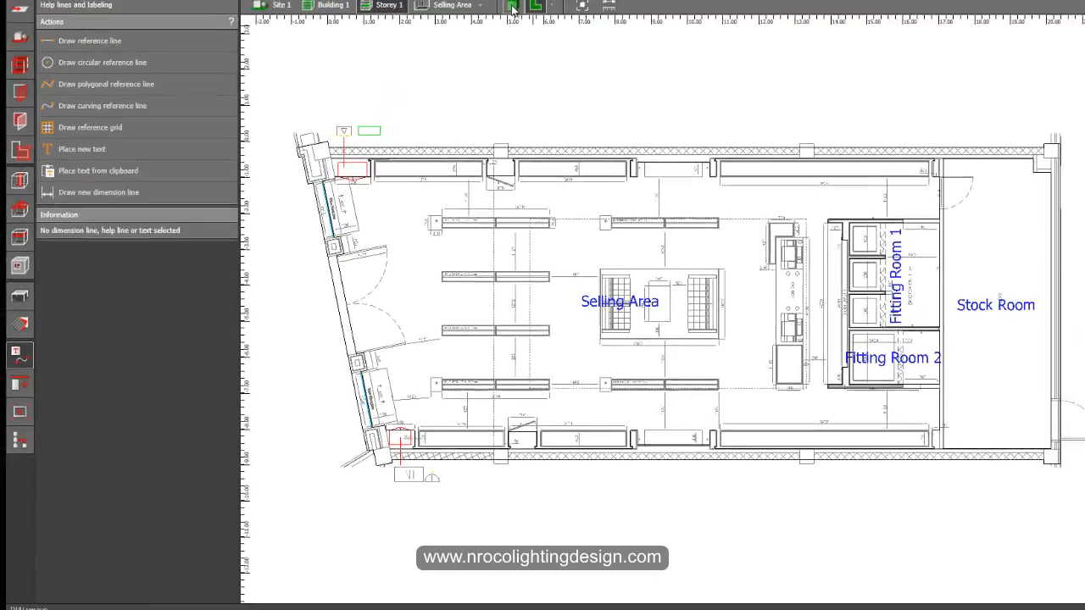
left_click(513, 7)
right_click_drag(427, 239, 656, 417)
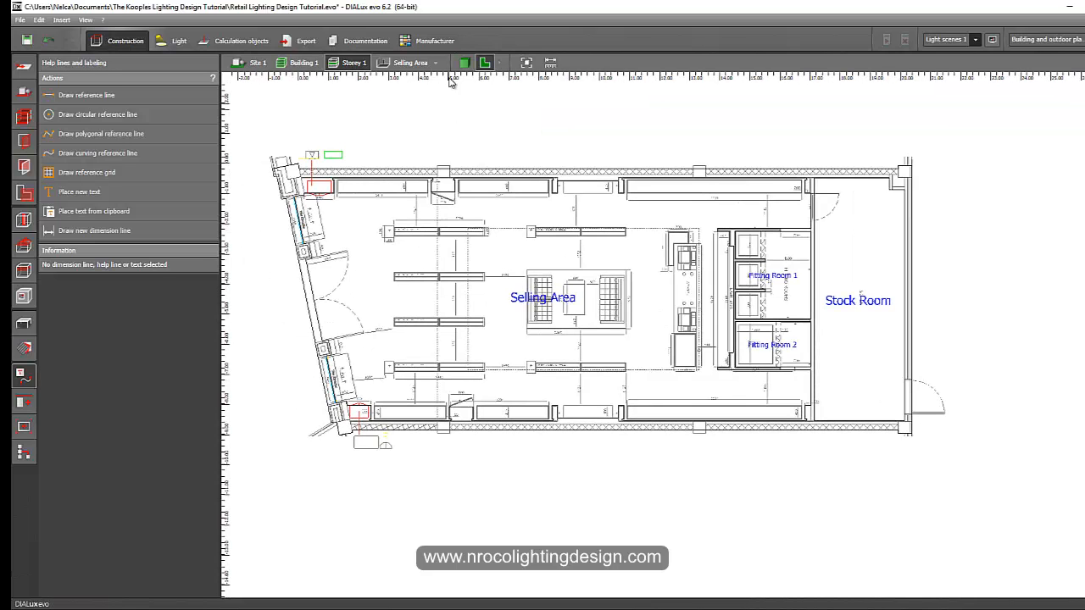
left_click(464, 64)
right_click_drag(433, 142, 373, 452)
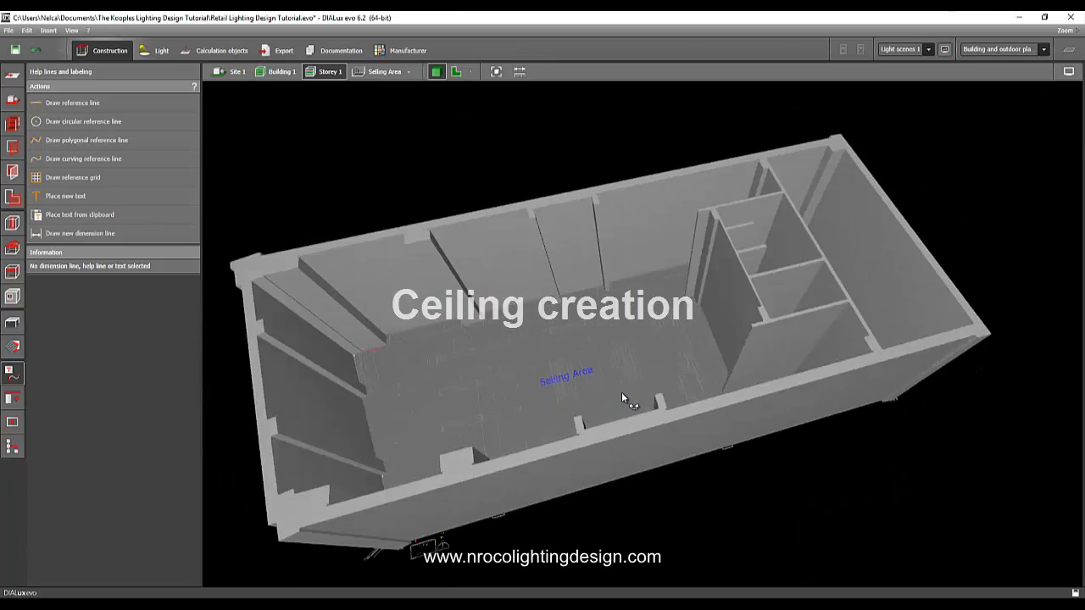
right_click_drag(621, 392, 583, 413)
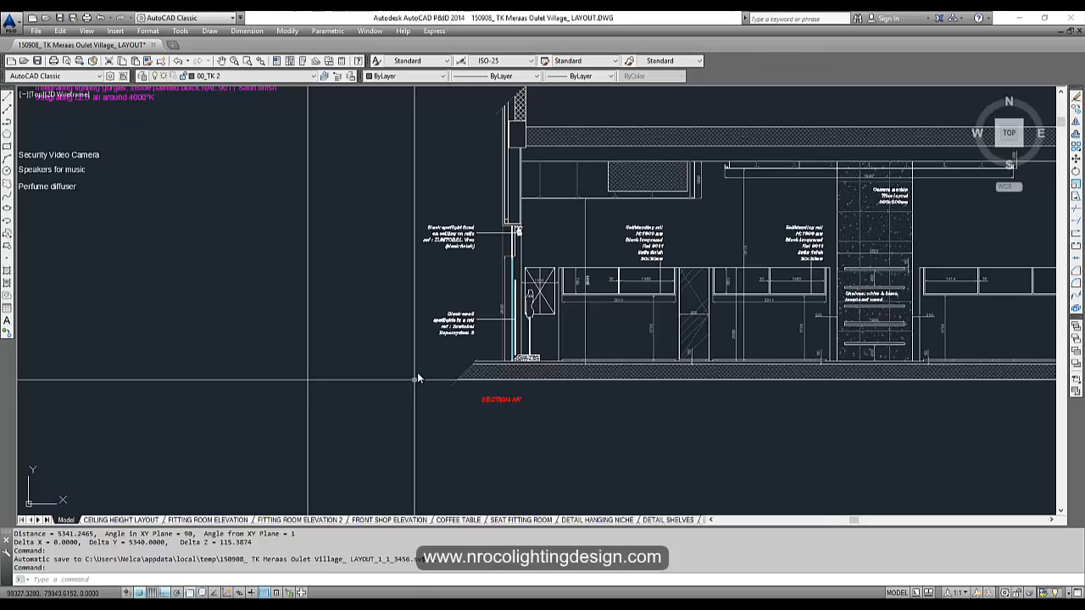
Switch to the AutoCAD layout drawing and examine the ceiling height layout with its legend of ceiling heights and finishes
scroll(416, 376, "down", 5)
scroll(494, 347, "up", 6)
scroll(492, 346, "down", 4)
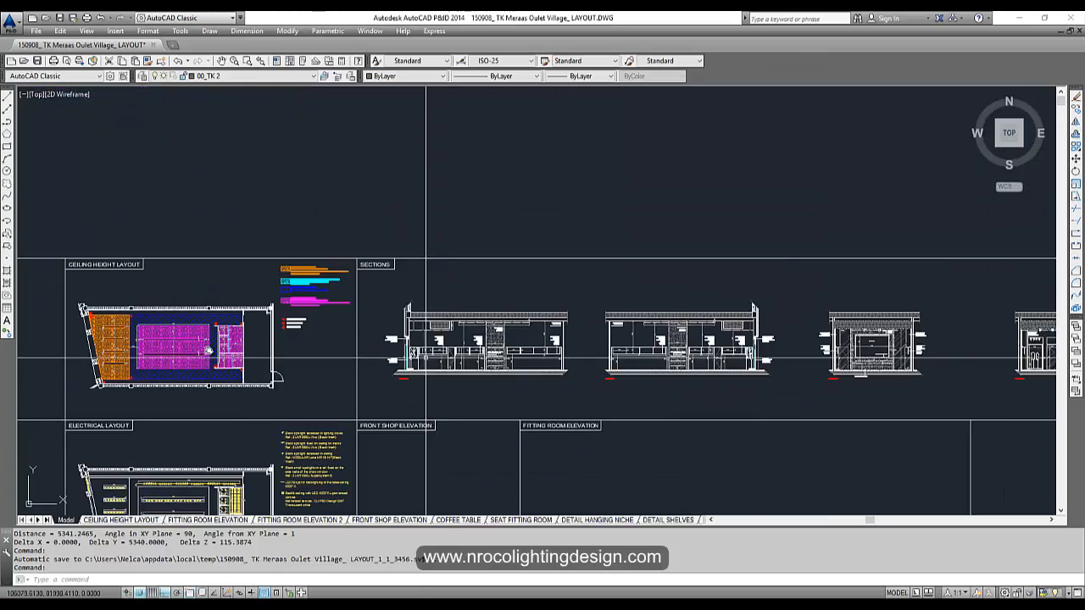
scroll(398, 288, "up", 6)
middle_click_drag(416, 235, 365, 220)
middle_click_drag(693, 365, 549, 353)
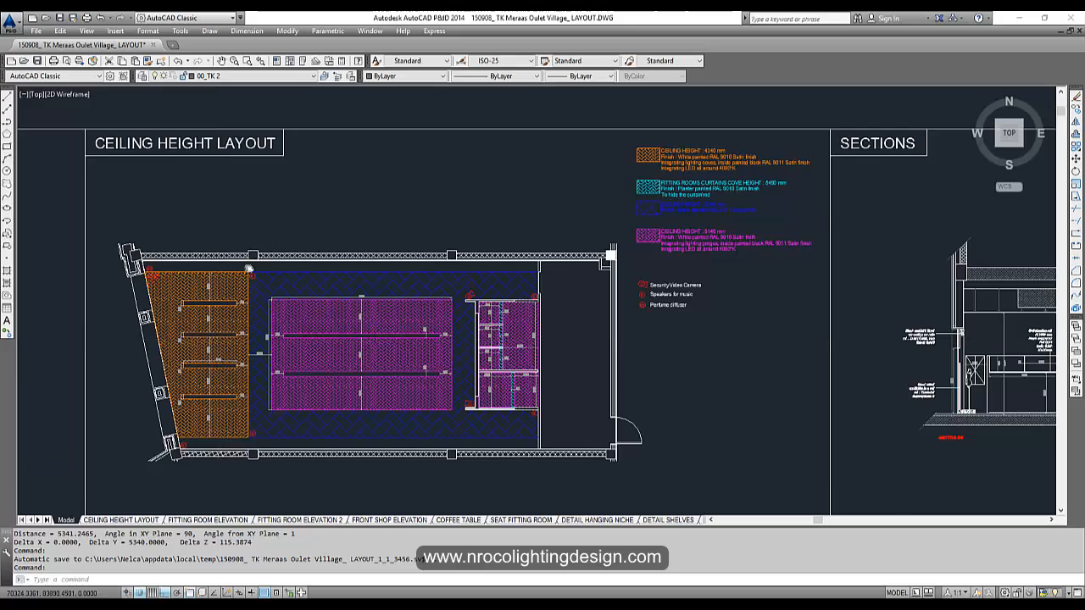
scroll(219, 338, "up", 1)
scroll(221, 458, "up", 1)
middle_click_drag(226, 457, 220, 459)
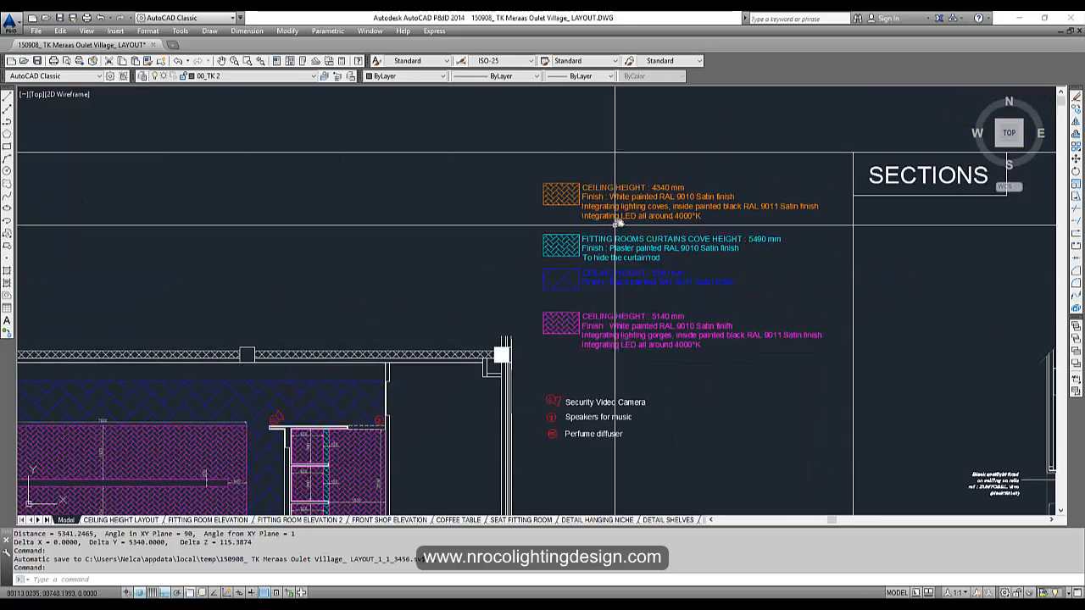
scroll(652, 194, "up", 1)
middle_click_drag(680, 288, 475, 266)
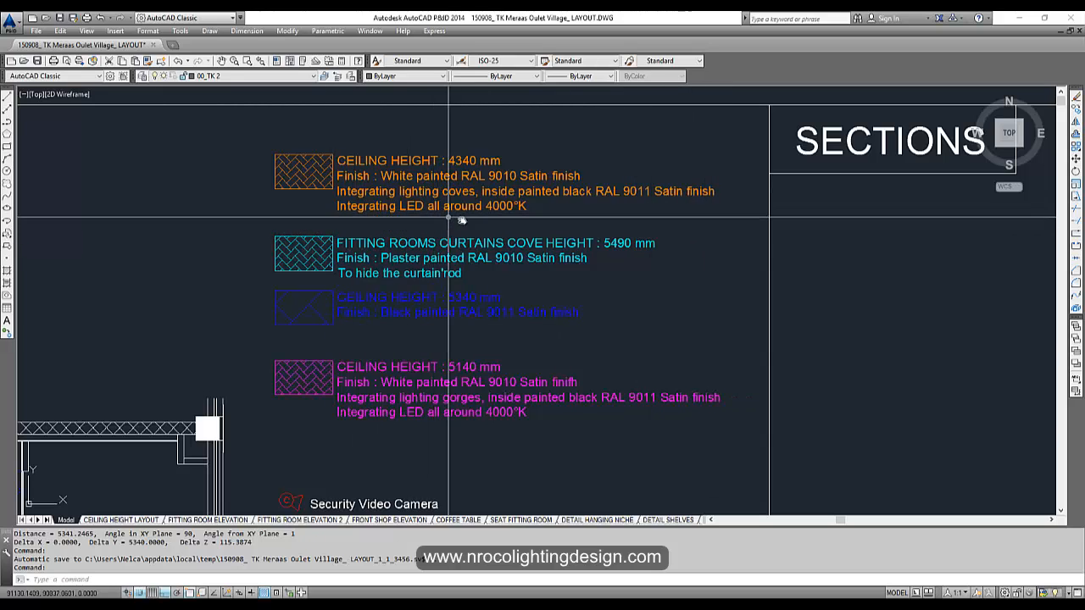
Examine the orange ceiling zone at the shop front, its lighting coves and dimensions, and the adjoining magenta ceiling zone
scroll(498, 220, "down", 5)
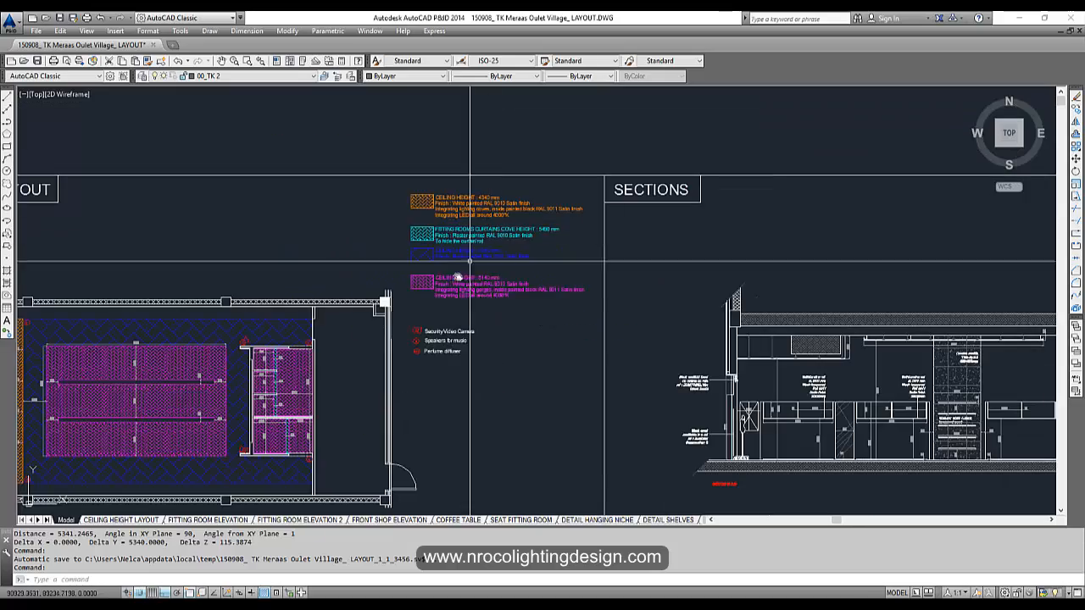
scroll(517, 200, "up", 8)
scroll(517, 200, "down", 2)
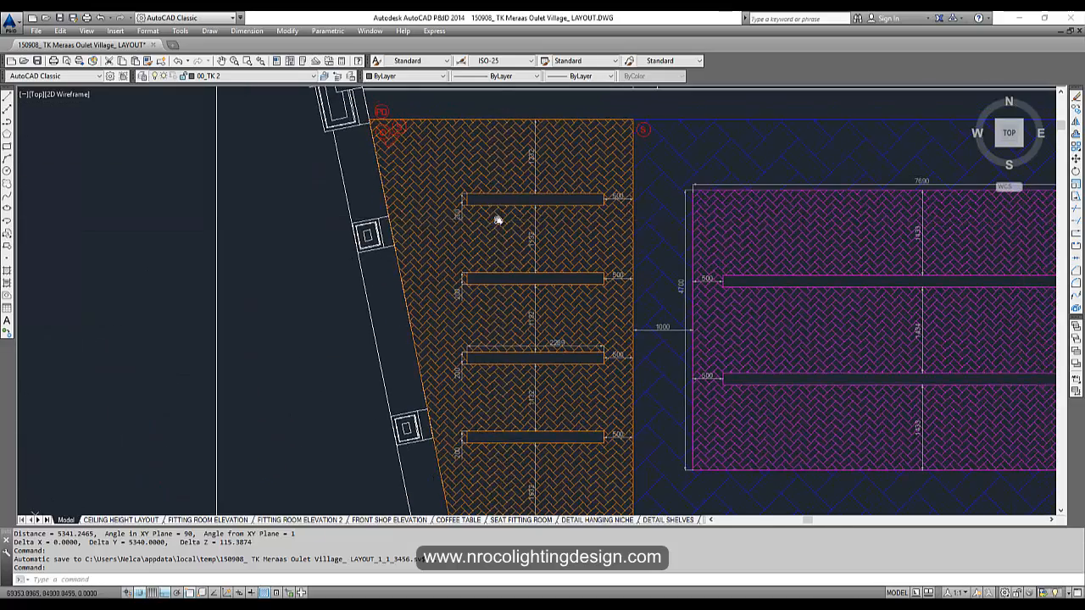
scroll(500, 225, "down", 2)
scroll(519, 200, "up", 4)
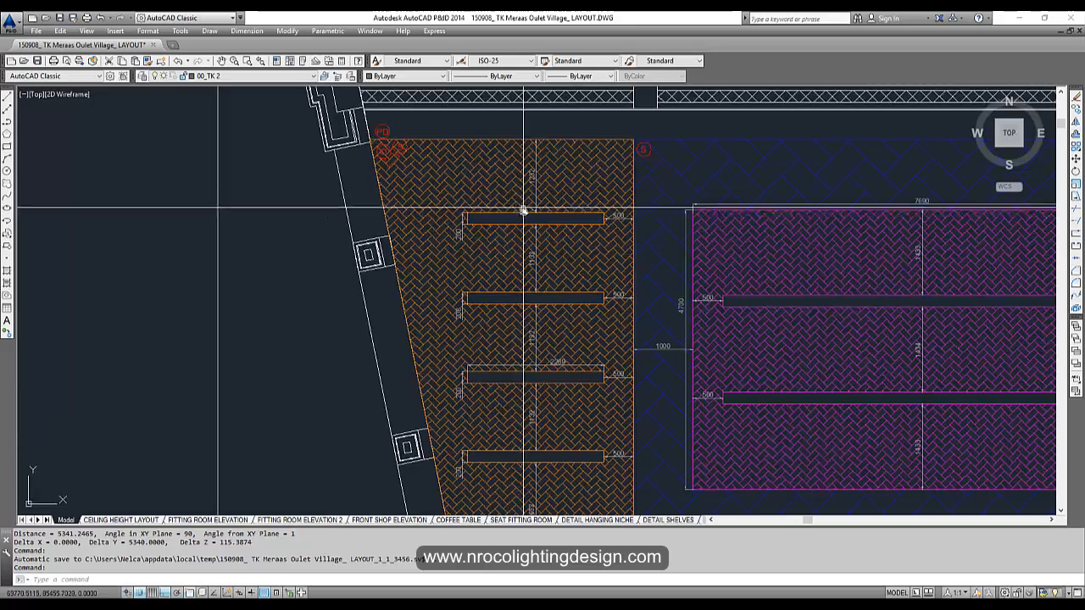
scroll(491, 273, "down", 3)
scroll(500, 255, "down", 3)
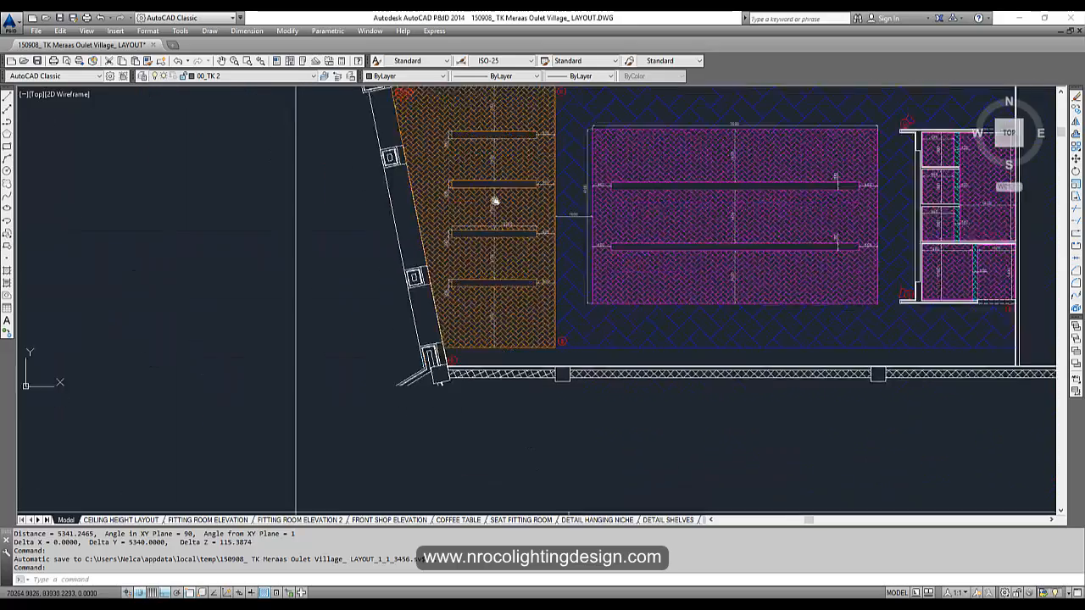
scroll(596, 195, "up", 3)
scroll(596, 195, "down", 2)
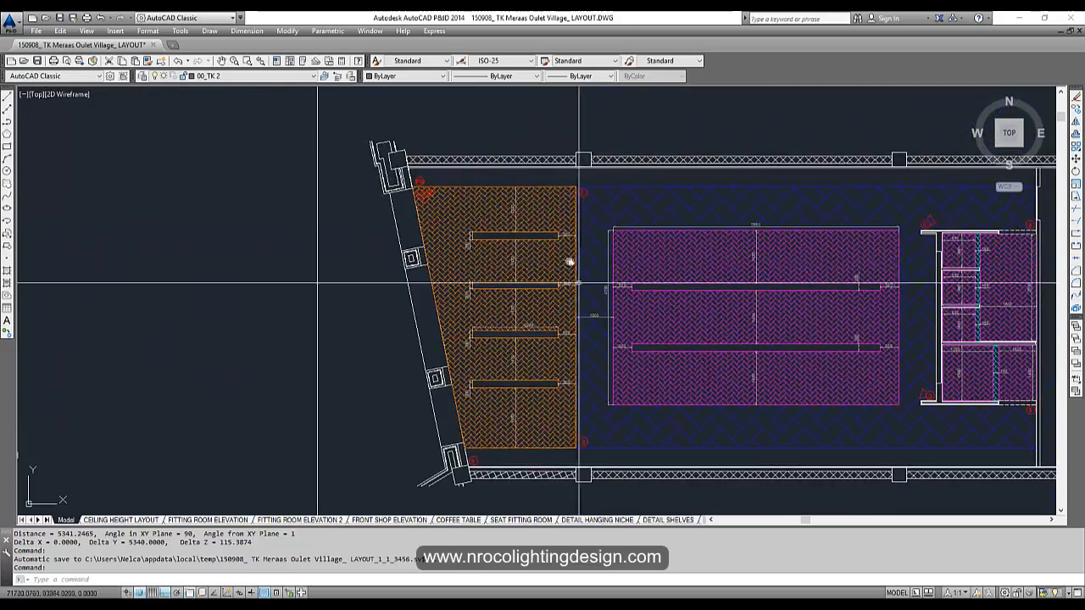
scroll(500, 230, "up", 4)
scroll(502, 229, "down", 2)
scroll(509, 228, "down", 2)
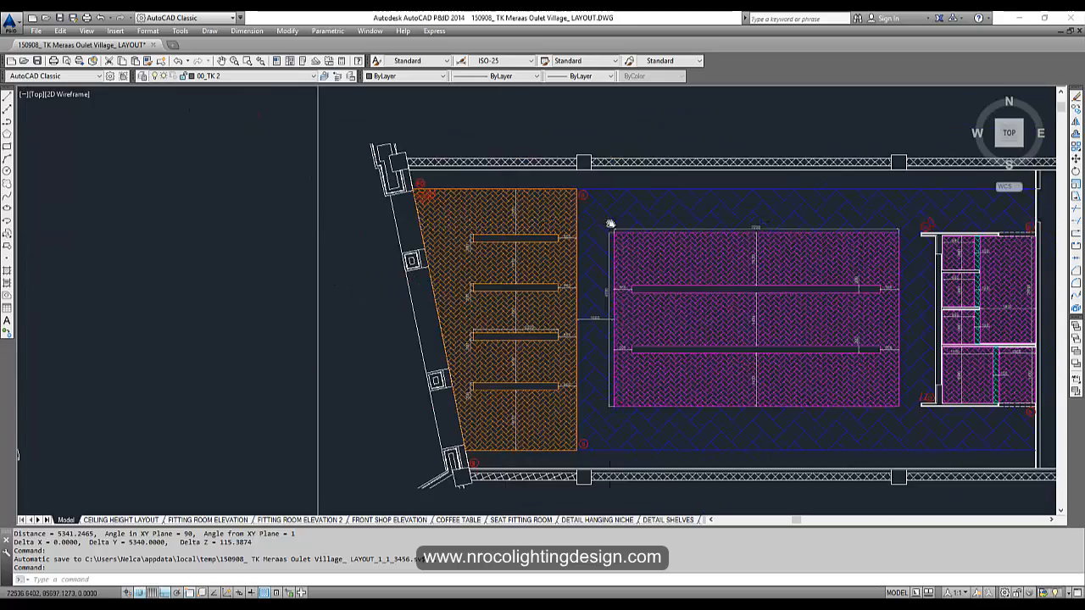
Review the whole ceiling height layout against the neighbouring section drawings and the electrical layout
scroll(610, 224, "down", 4)
middle_click_drag(627, 254, 266, 309)
scroll(511, 220, "up", 6)
scroll(511, 220, "down", 6)
middle_click_drag(702, 293, 517, 257)
middle_click_drag(365, 300, 516, 284)
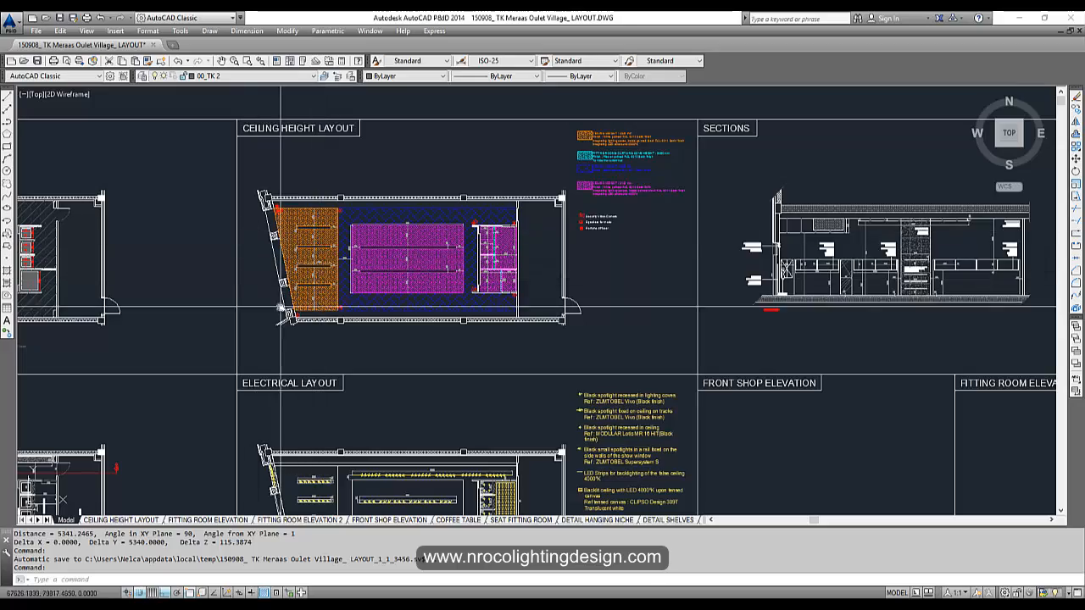
middle_click_drag(788, 335, 468, 332)
scroll(728, 280, "up", 2)
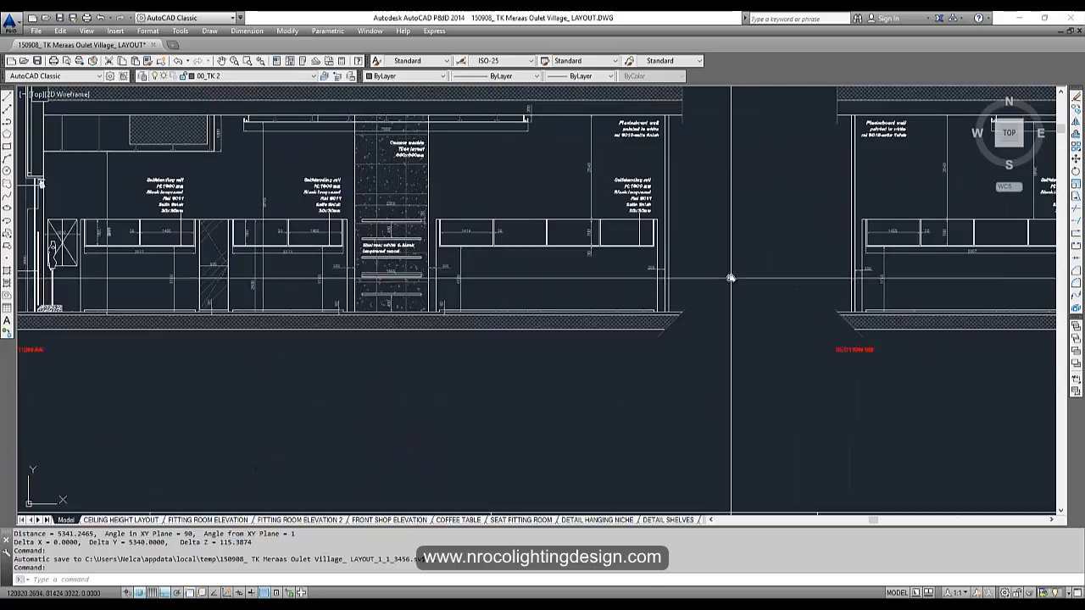
middle_click_drag(676, 240, 788, 314)
scroll(787, 313, "down", 1)
middle_click_drag(401, 402, 950, 269)
scroll(950, 269, "down", 1)
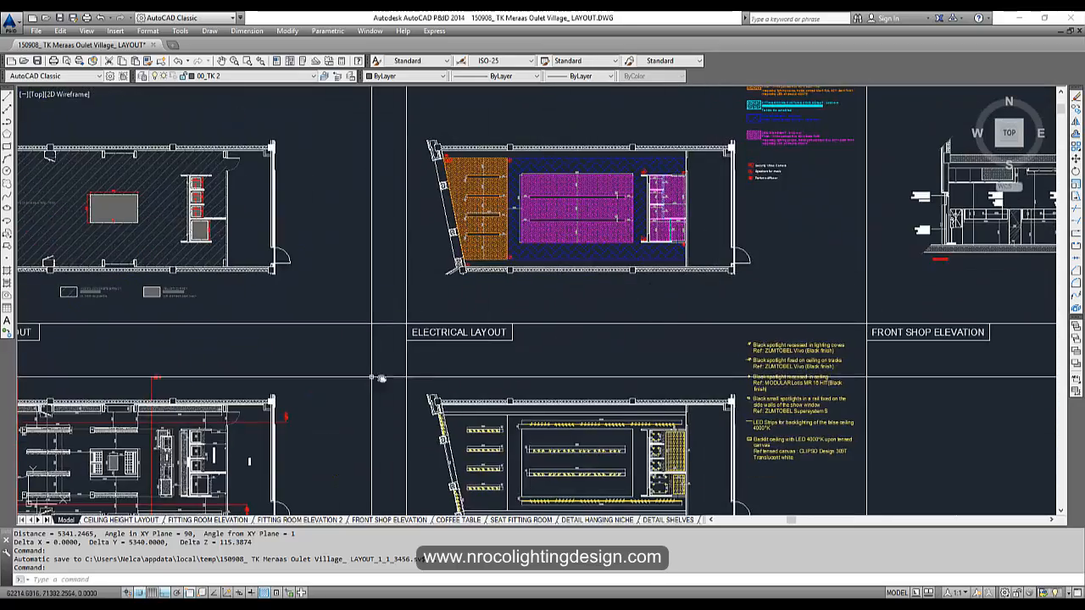
Examine the section layout plan to see where the section lines cut through the store
middle_click_drag(381, 378, 649, 276)
scroll(215, 323, "up", 5)
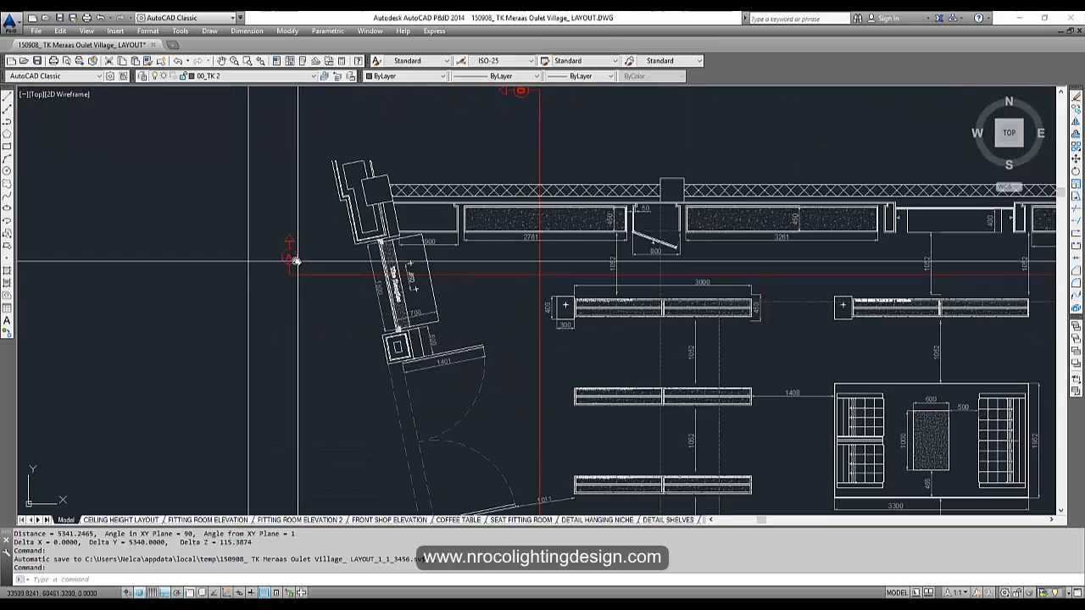
scroll(296, 266, "down", 5)
scroll(641, 235, "up", 1)
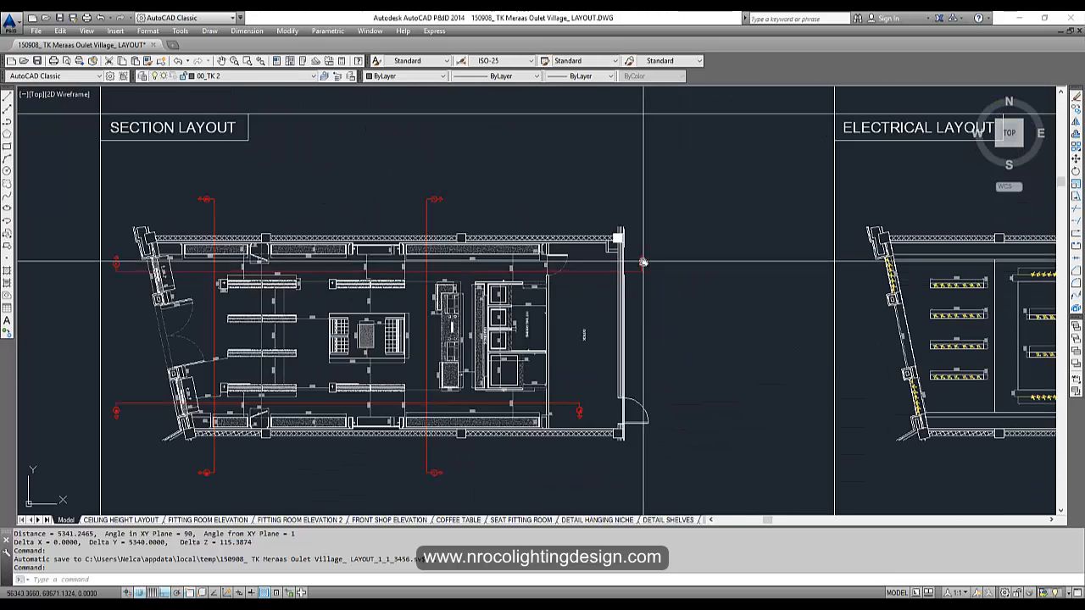
scroll(642, 255, "down", 4)
scroll(399, 266, "down", 2)
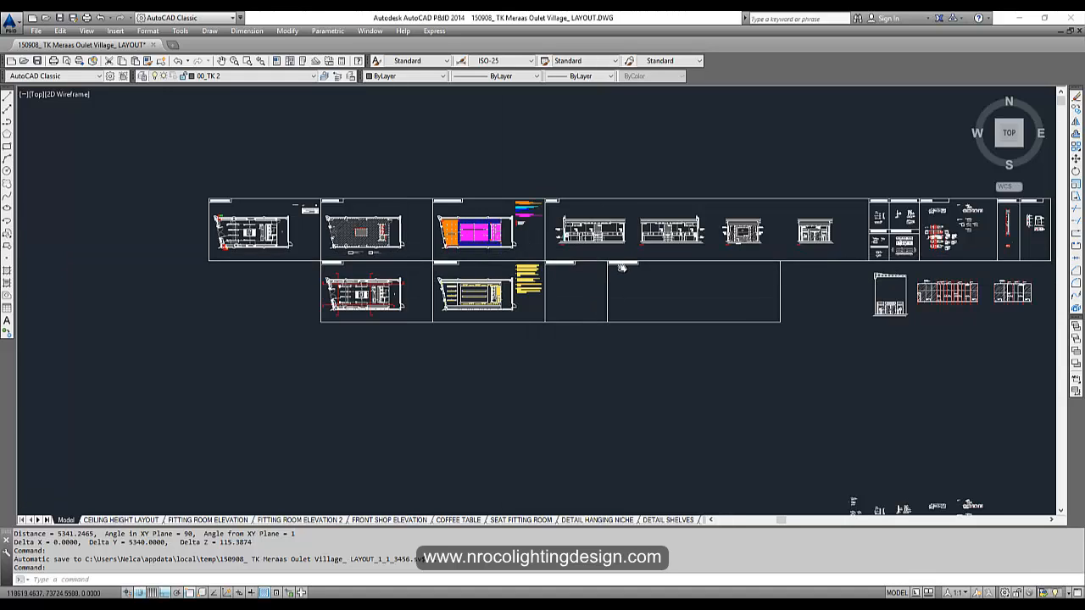
Look over the elevation and section sheets, and examine the Section AA' drawing up close
scroll(614, 270, "up", 6)
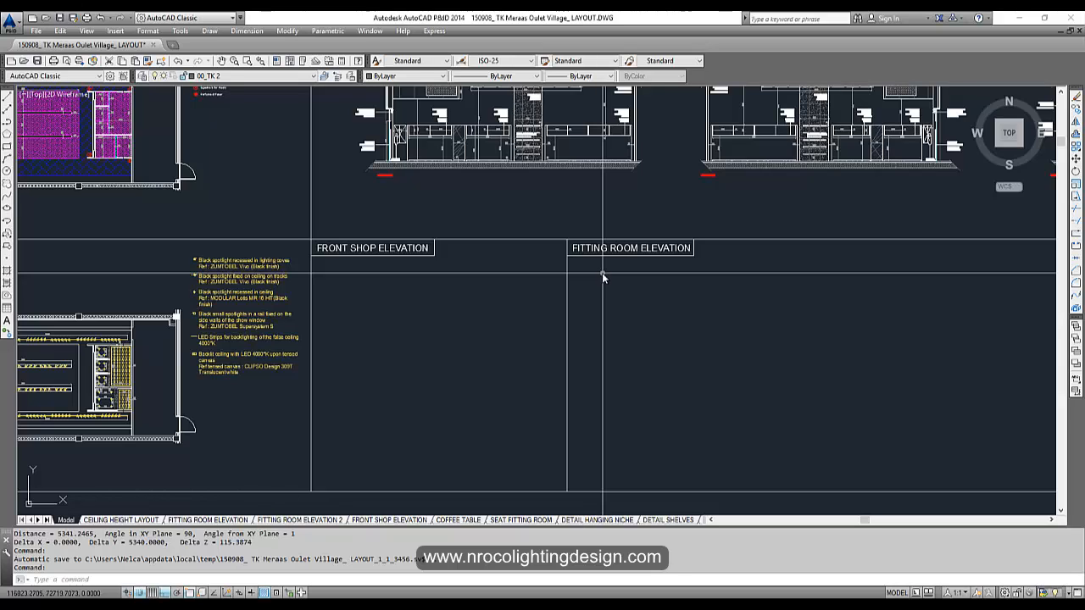
right_click(601, 273)
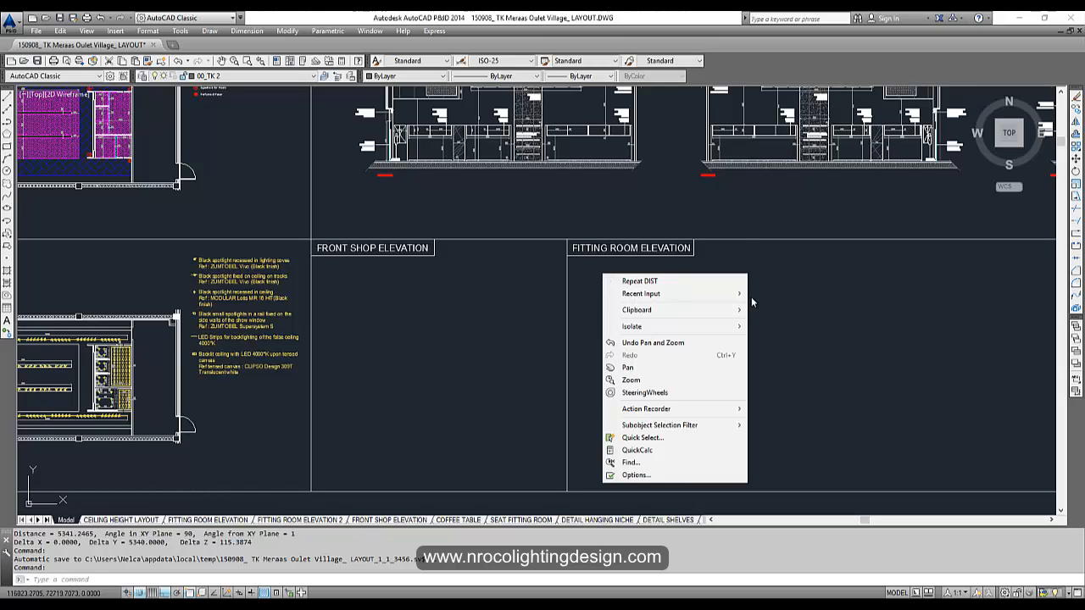
left_click(582, 225)
scroll(509, 222, "down", 5)
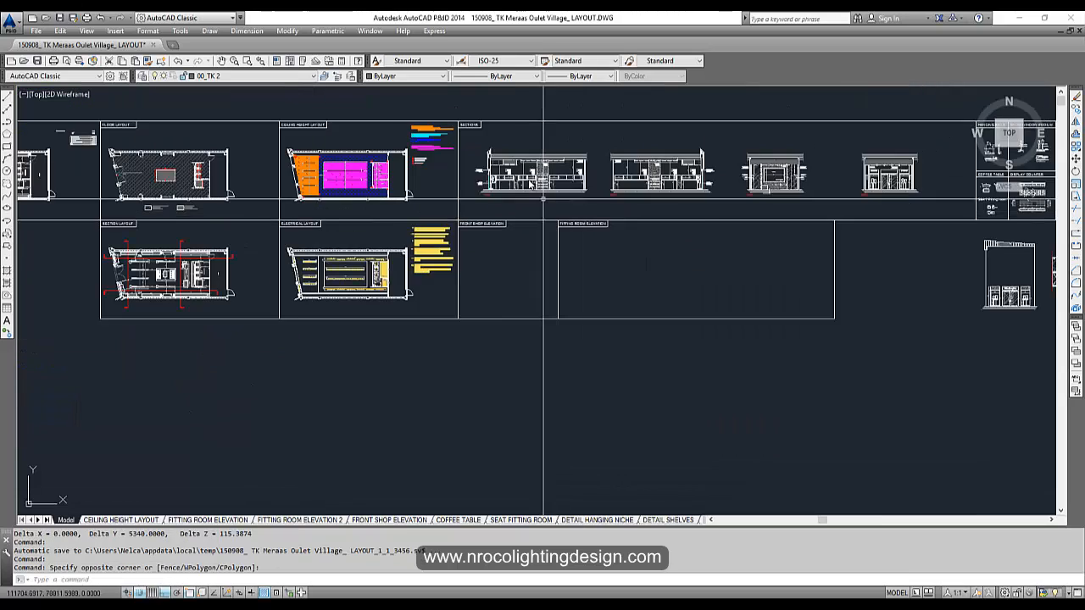
scroll(492, 224, "up", 10)
scroll(387, 412, "down", 2)
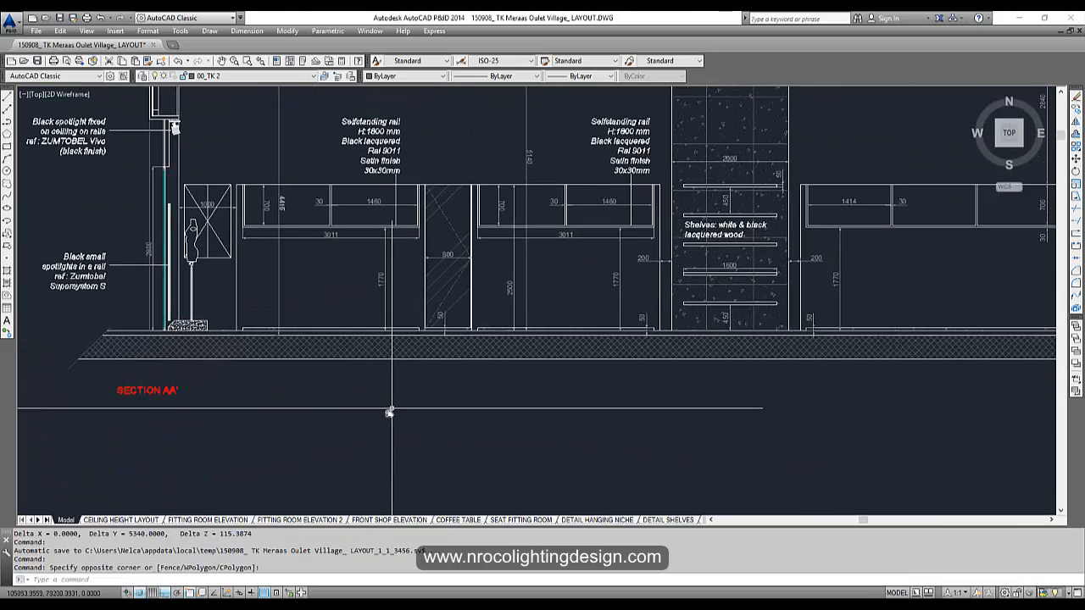
Examine the shop-front end of Section AA', from the ceiling and spotlights down to the floor slab
scroll(407, 339, "up", 8)
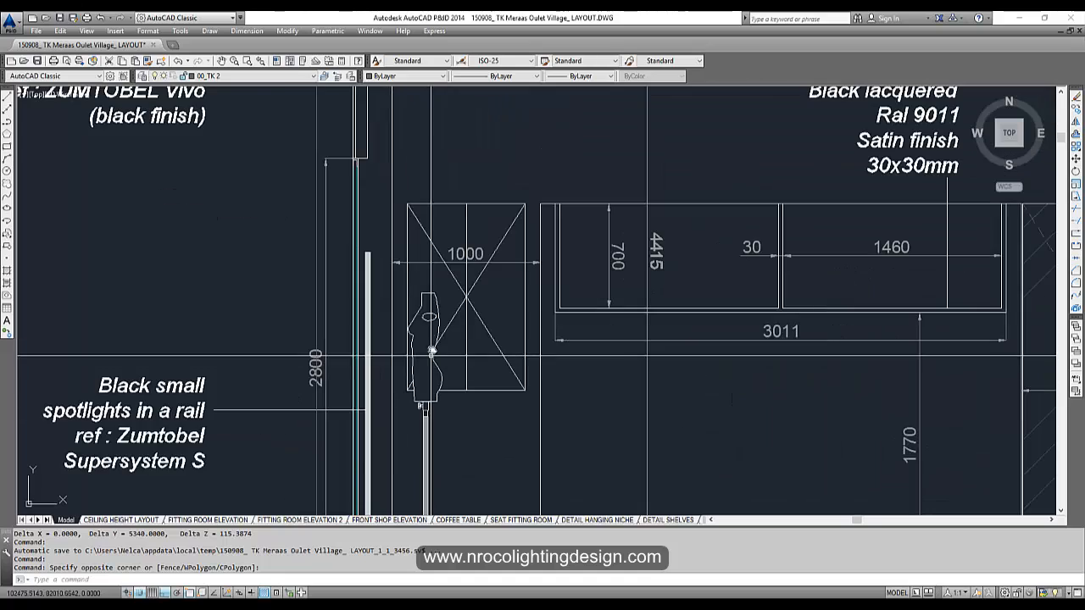
scroll(429, 362, "down", 5)
scroll(421, 359, "up", 4)
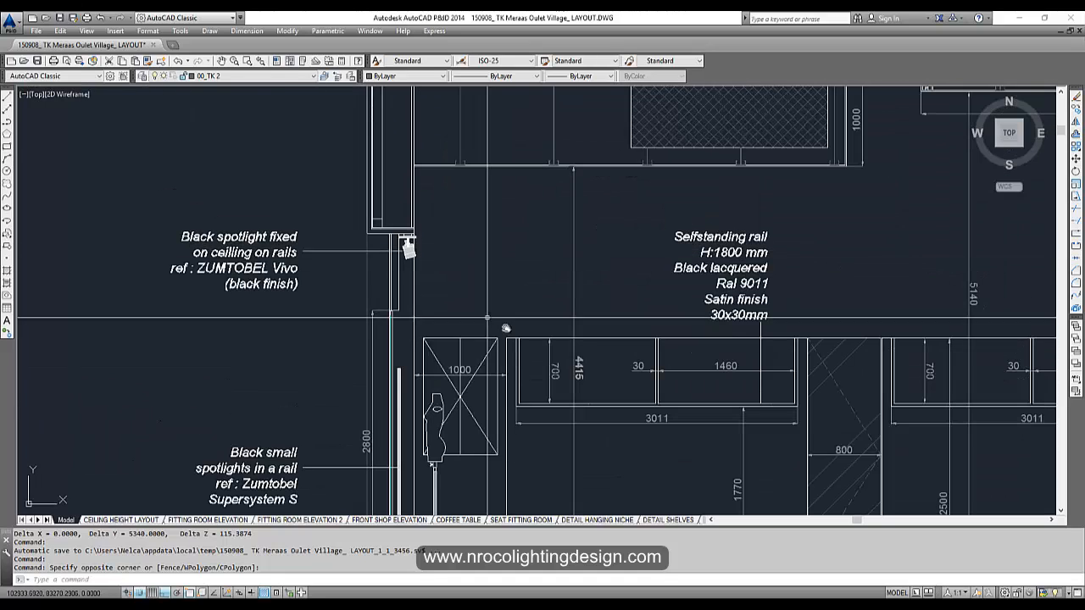
middle_click_drag(422, 358, 401, 431)
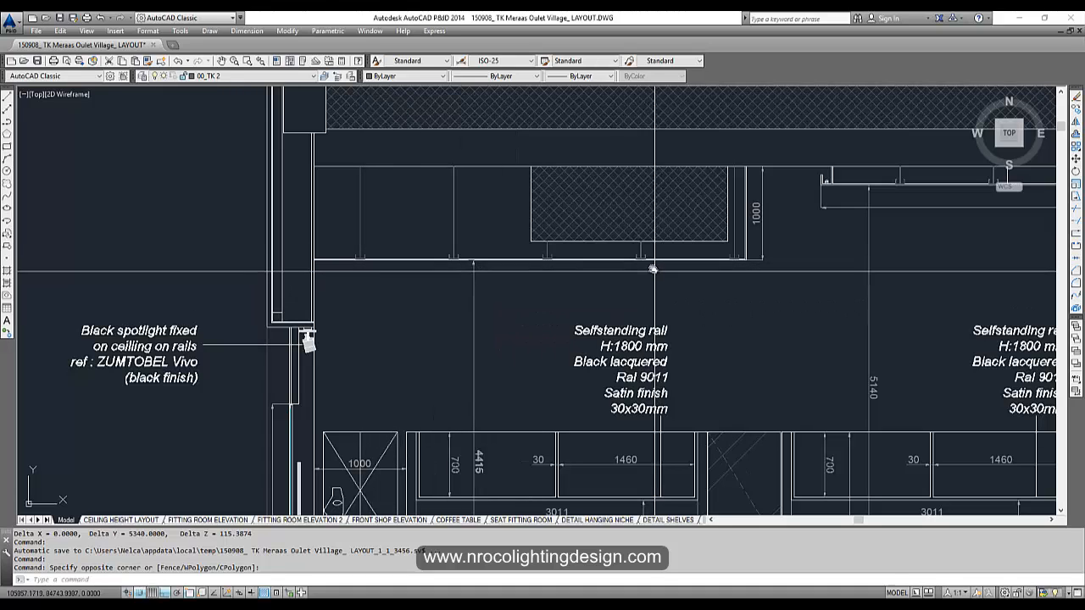
middle_click_drag(720, 330, 753, 164)
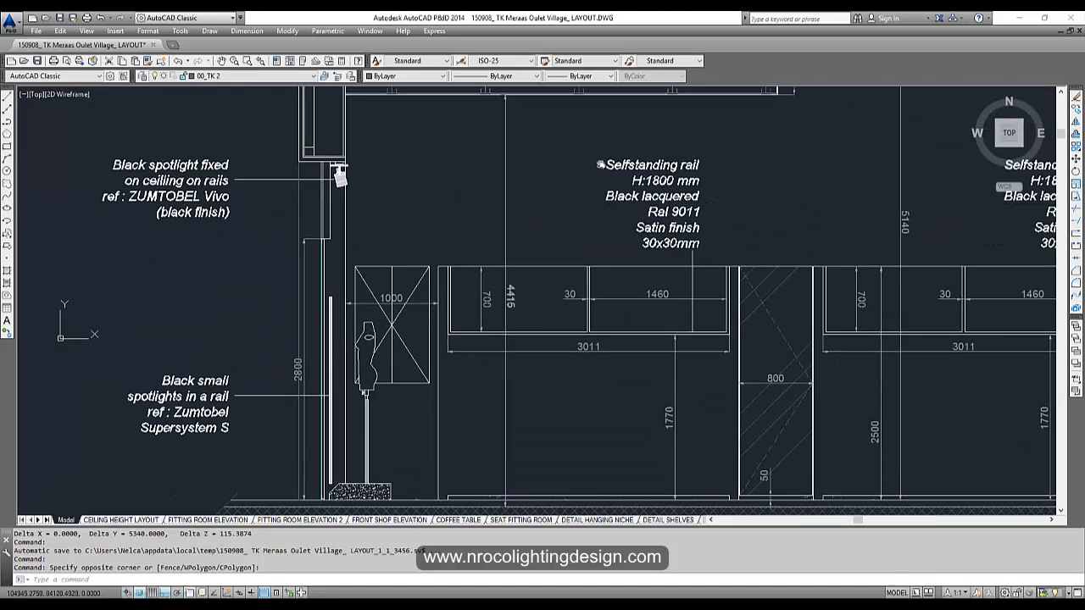
scroll(541, 326, "up", 4)
left_click_drag(526, 318, 636, 100)
scroll(644, 107, "down", 4)
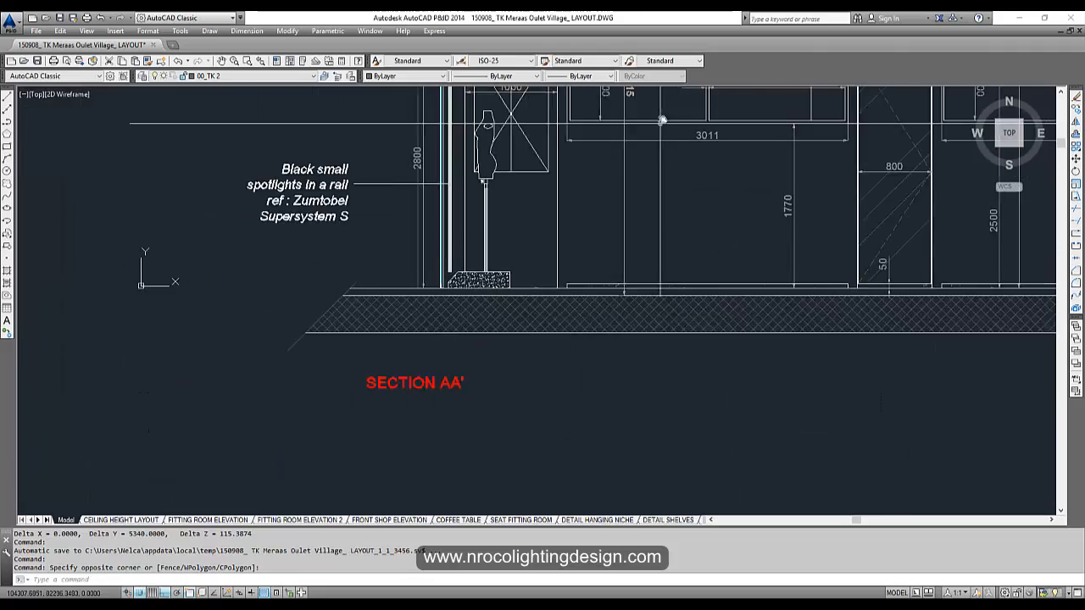
mouse_move(637, 201)
middle_mouse_down()
mouse_move(622, 280)
mouse_move(566, 324)
middle_mouse_up()
Compare the orange ceiling entry in the ceiling height legend with the shop-front ceiling in Section AA'
scroll(559, 327, "down", 6)
middle_click_drag(317, 99, 560, 235)
scroll(530, 237, "up", 6)
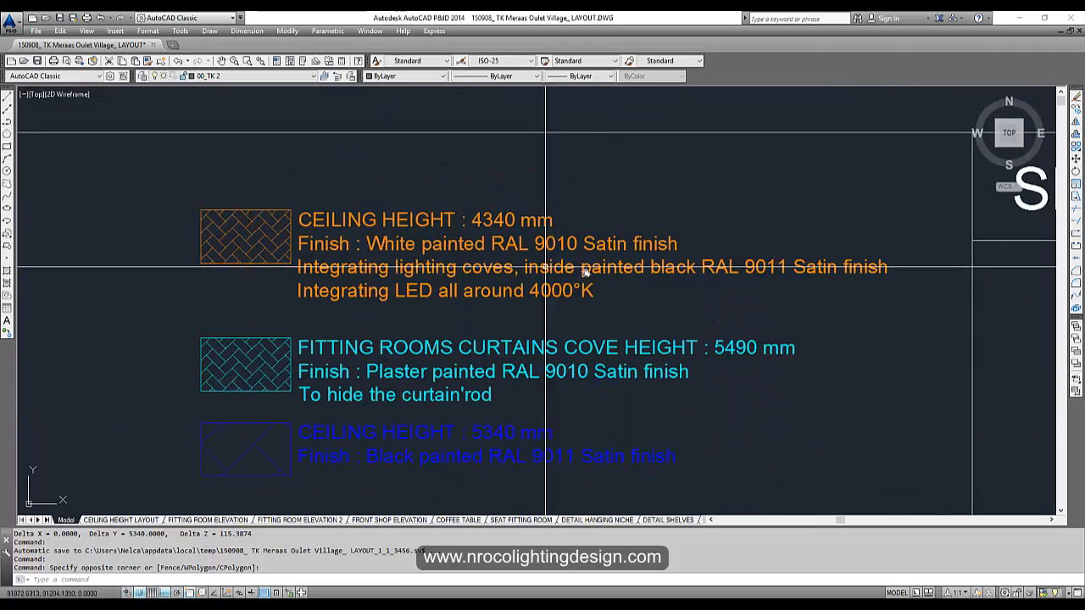
scroll(596, 273, "down", 4)
middle_click_drag(898, 423, 392, 160)
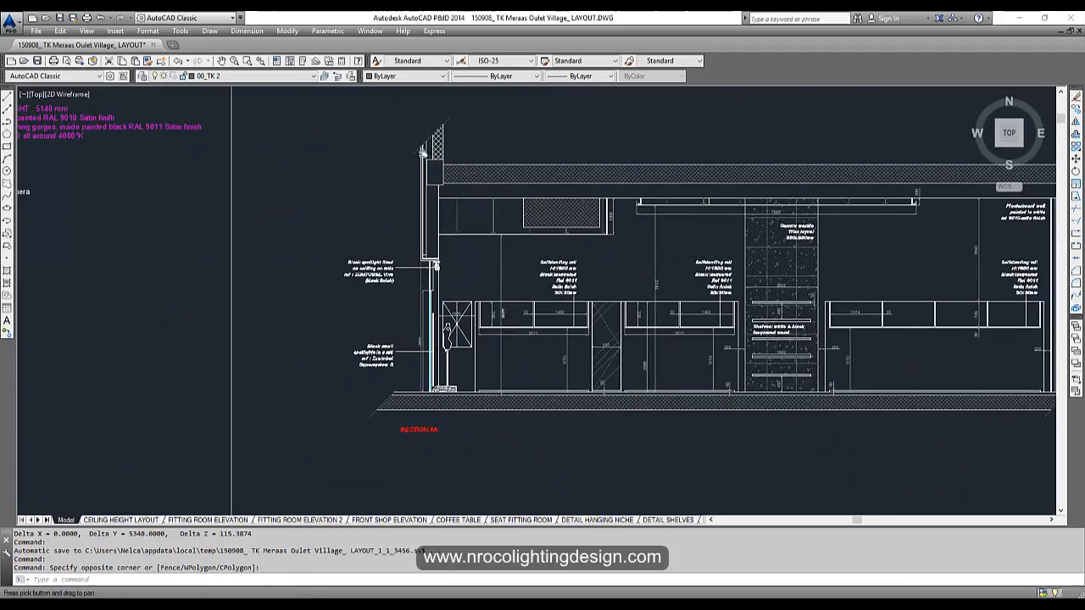
scroll(519, 333, "up", 5)
scroll(519, 338, "down", 3)
scroll(450, 302, "up", 3)
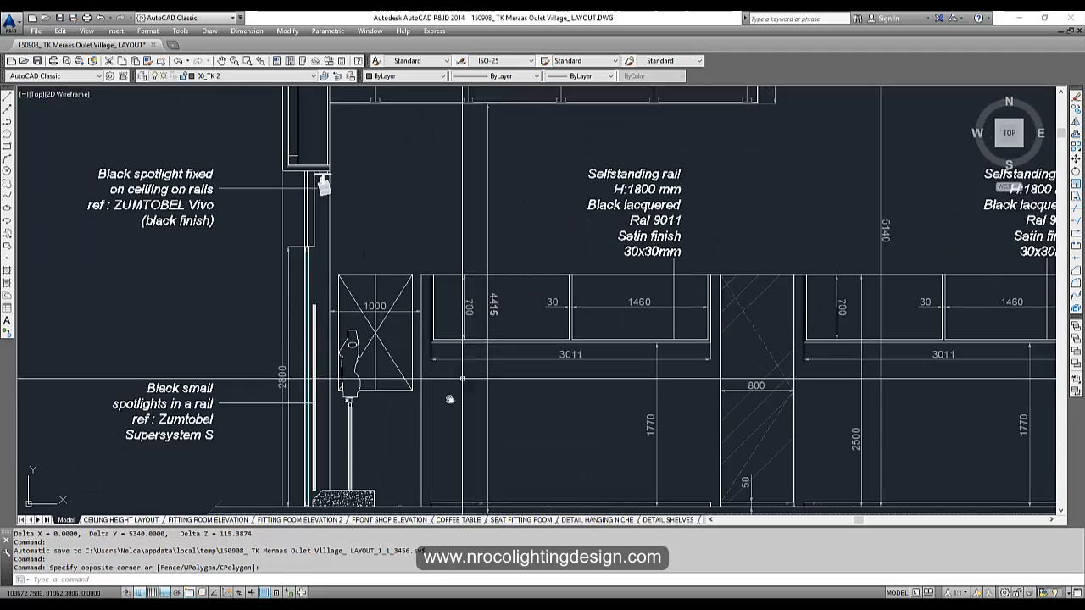
scroll(423, 339, "down", 2)
mouse_move(419, 322)
middle_mouse_down()
mouse_move(406, 340)
mouse_move(387, 335)
mouse_move(413, 305)
mouse_move(712, 281)
middle_mouse_up()
scroll(402, 200, "up", 2)
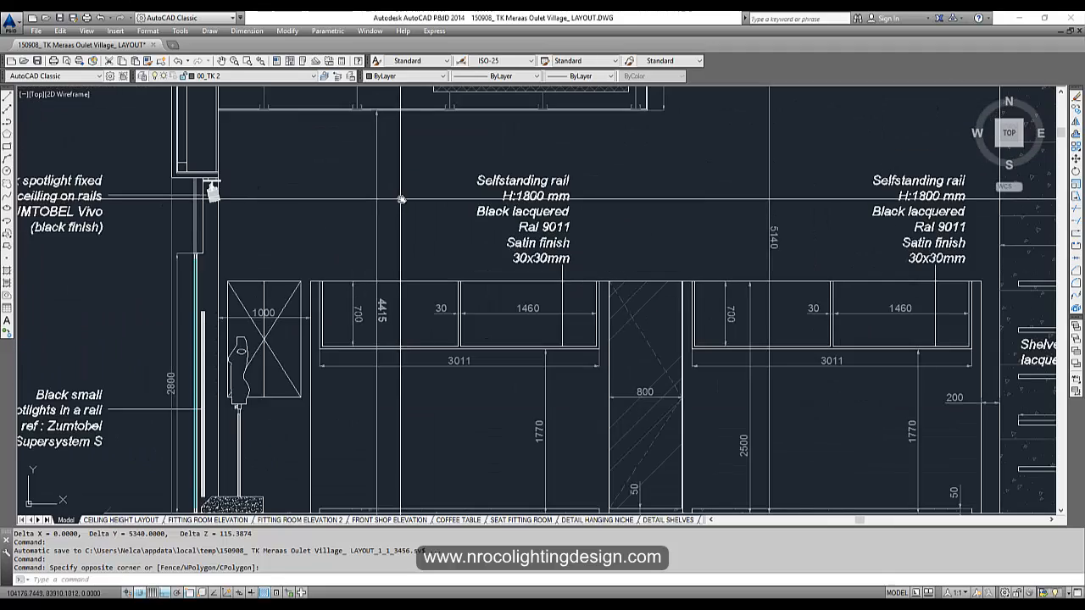
Measure the vertical distance from the underside of the shop-front ceiling to the floor line in Section AA'
type("di")
key("Return")
scroll(383, 127, "up", 5)
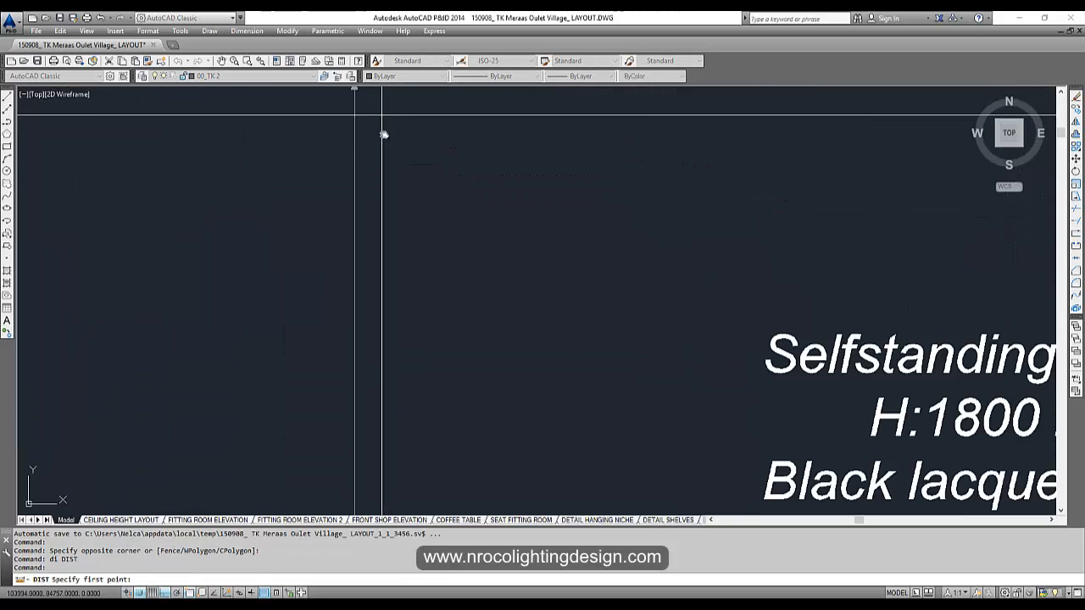
middle_click_drag(383, 134, 386, 210)
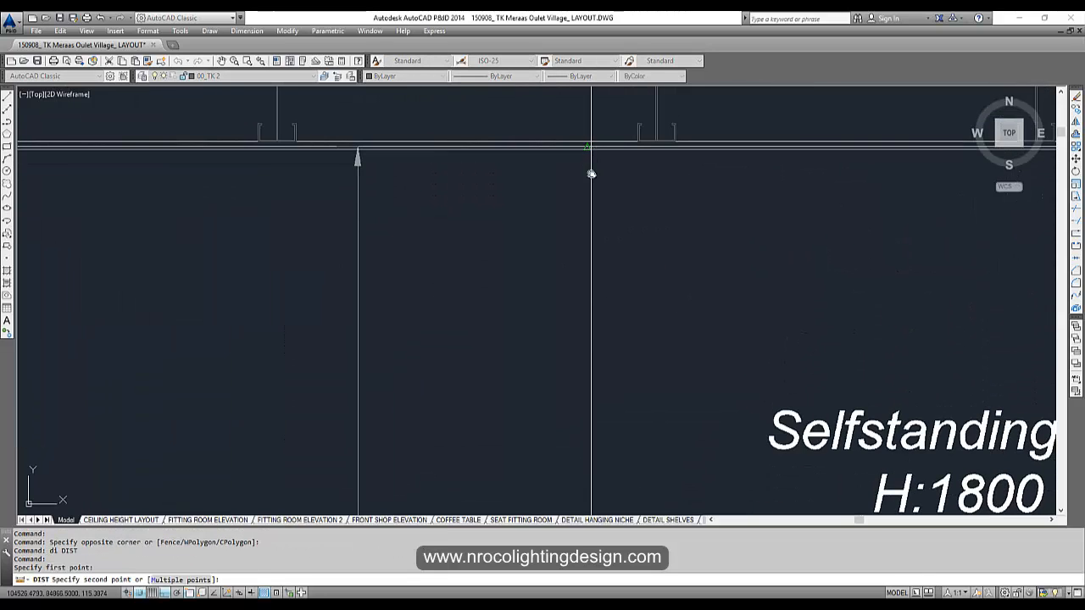
scroll(591, 174, "down", 5)
scroll(537, 314, "up", 2)
scroll(560, 387, "up", 2)
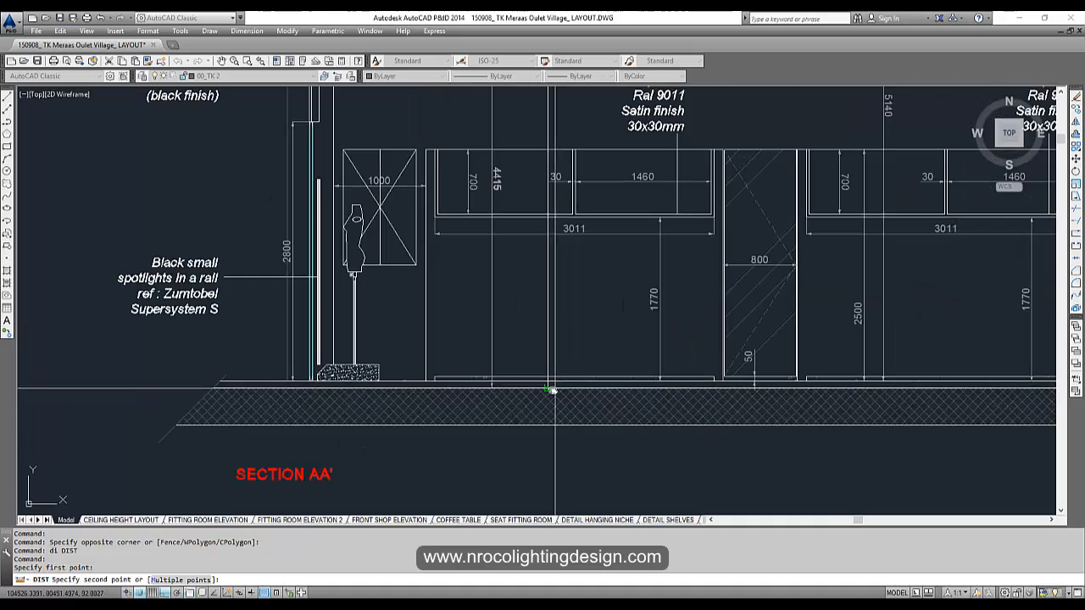
scroll(551, 390, "up", 3)
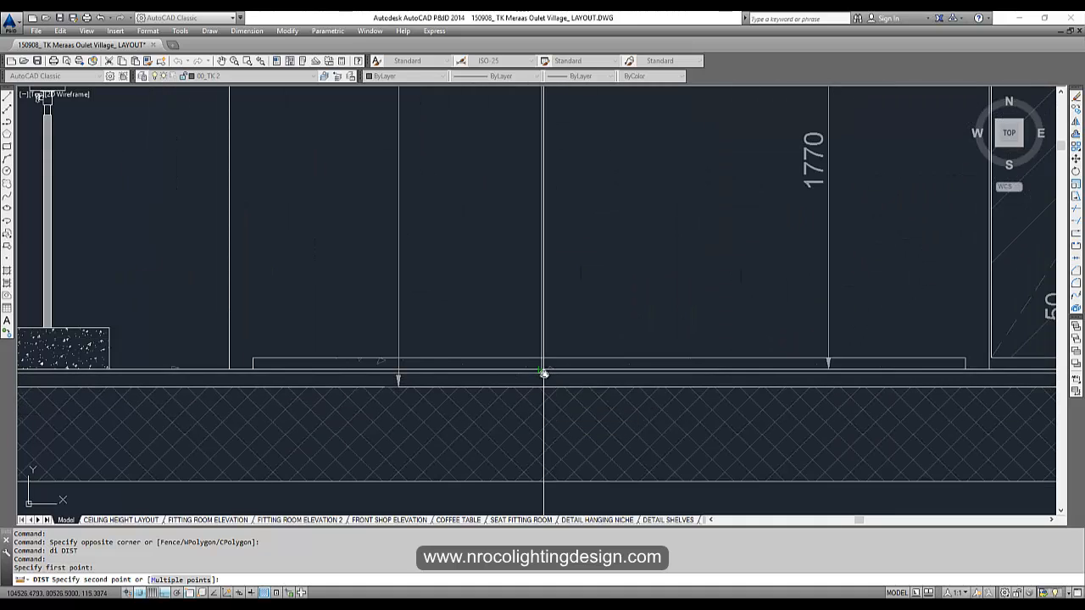
left_click(543, 373)
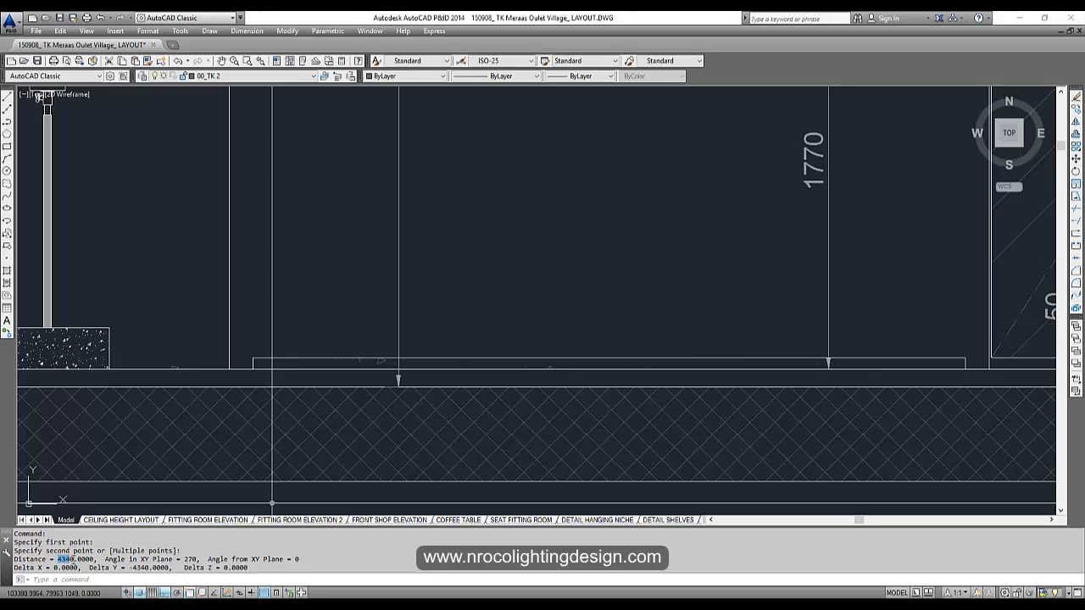
Check the 4415 height dimension in Section AA' against the orange ceiling entry in the legend
scroll(252, 293, "down", 5)
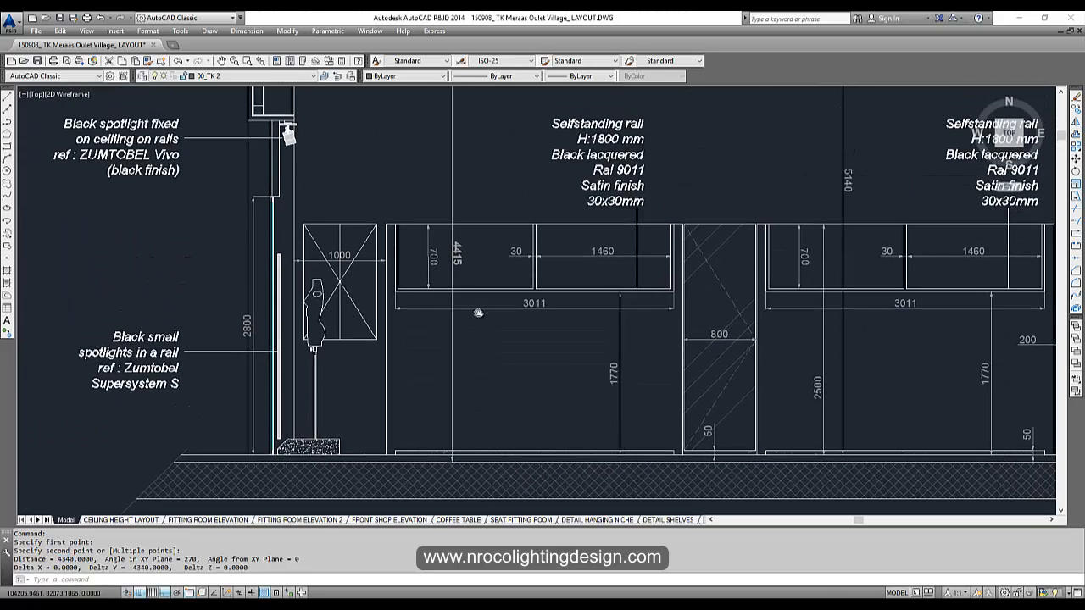
scroll(478, 313, "up", 4)
scroll(450, 289, "down", 4)
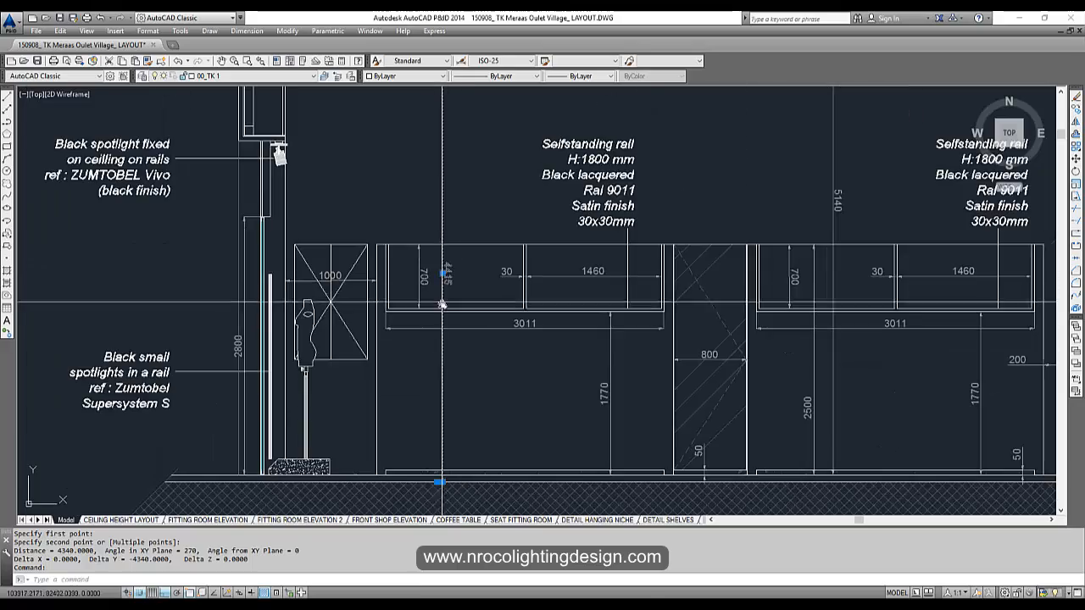
key("Escape")
scroll(441, 304, "down", 6)
scroll(496, 278, "up", 6)
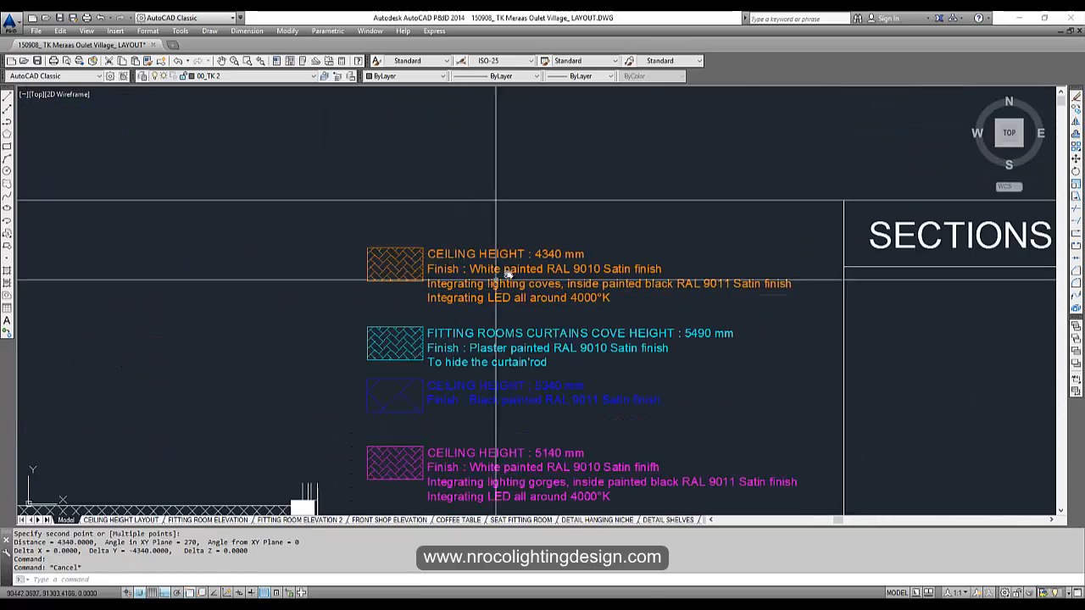
scroll(552, 259, "down", 4)
middle_click_drag(551, 260, 407, 203)
middle_click_drag(729, 407, 446, 259)
scroll(445, 259, "up", 4)
middle_click_drag(381, 244, 416, 283)
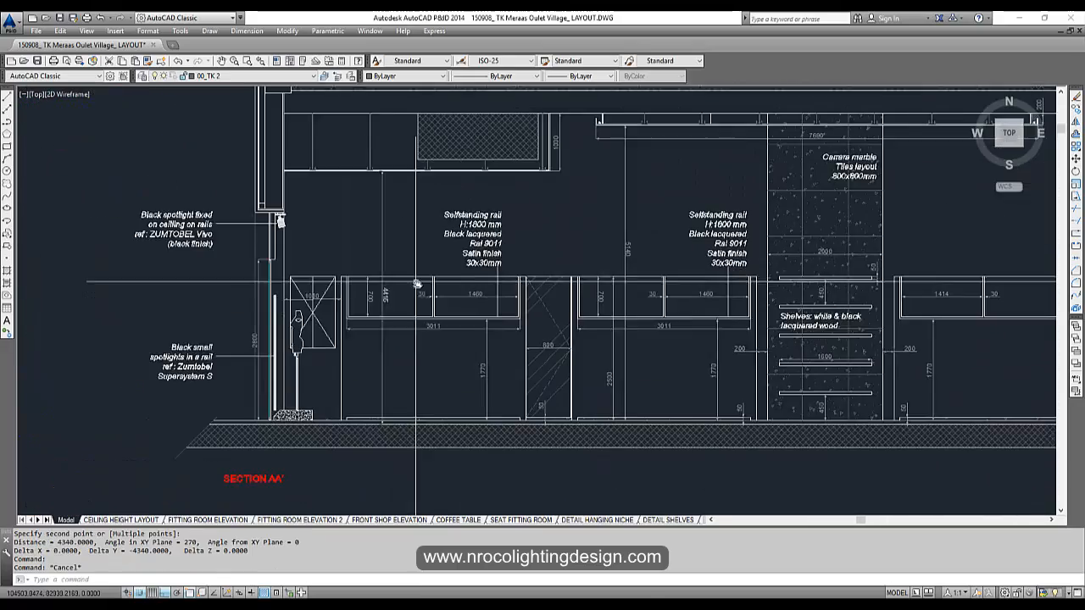
scroll(416, 283, "up", 5)
key("Escape")
key("Escape")
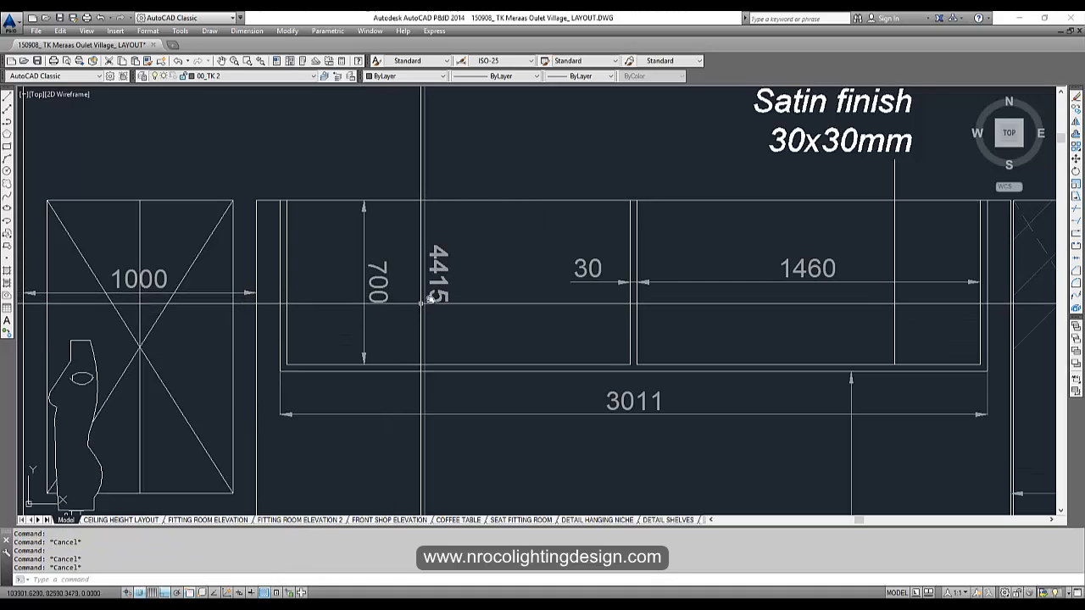
Measure the shop-front ceiling height in Section AA' again, from the ceiling underside to the floor line
scroll(421, 304, "down", 4)
scroll(445, 295, "down", 2)
middle_click_drag(445, 295, 433, 361)
scroll(419, 225, "up", 6)
type("d")
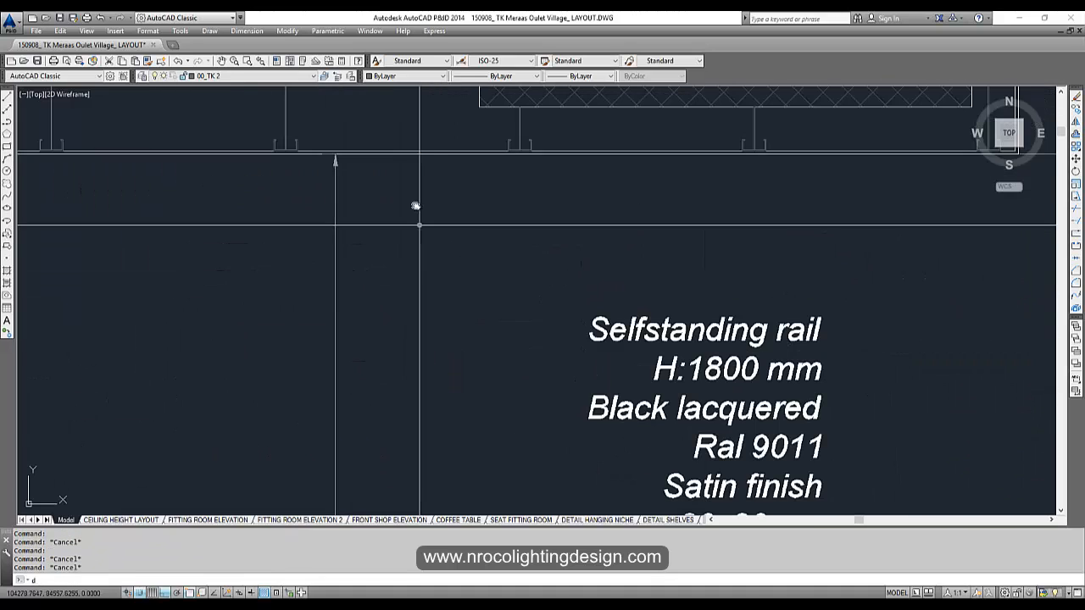
type("i")
key("Return")
left_click(476, 155)
scroll(491, 275, "down", 6)
middle_click_drag(493, 282, 507, 133)
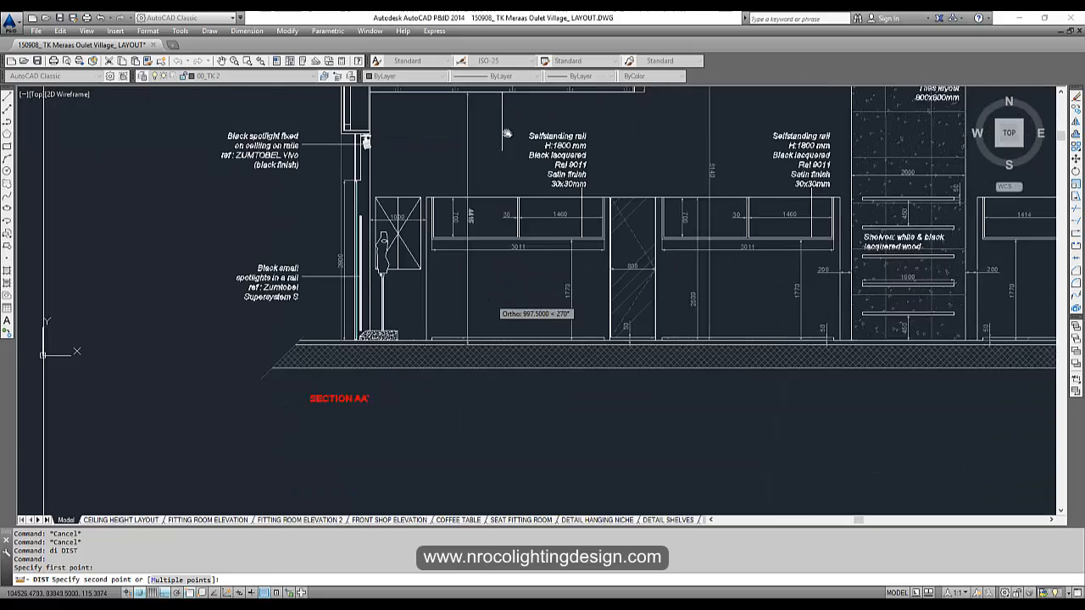
scroll(508, 326, "up", 4)
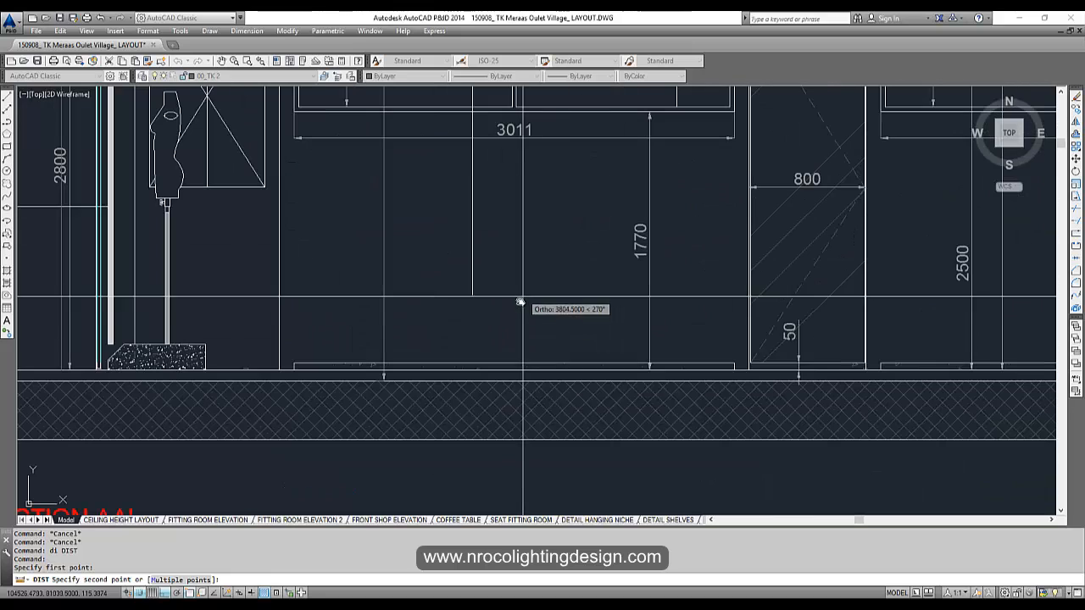
left_click(473, 373)
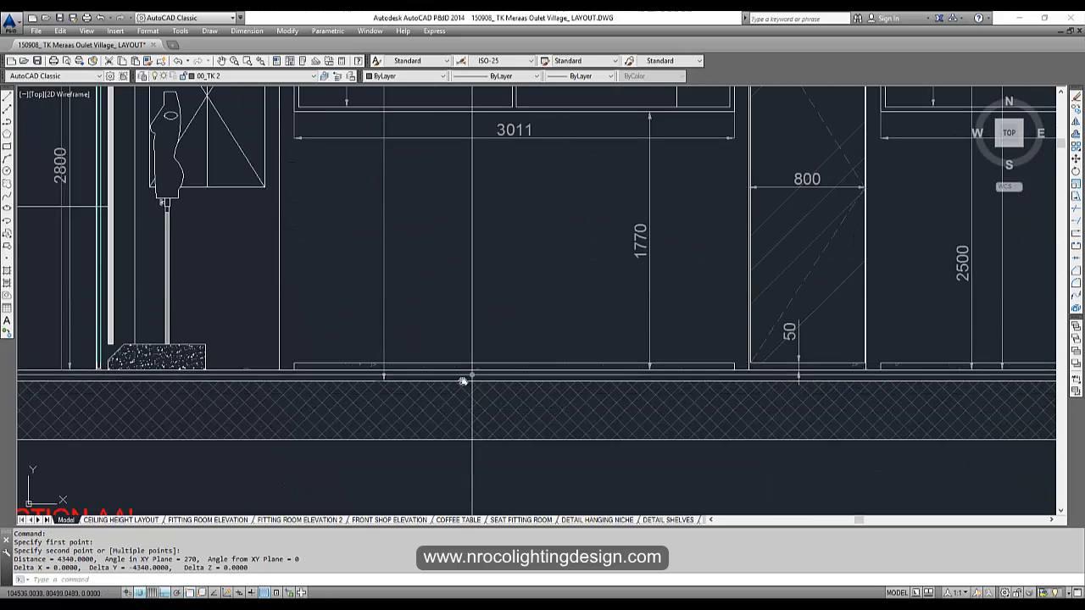
key("Escape")
Inspect where the floor end of the 4415 height dimension is anchored in Section AA'
scroll(407, 377, "up", 2)
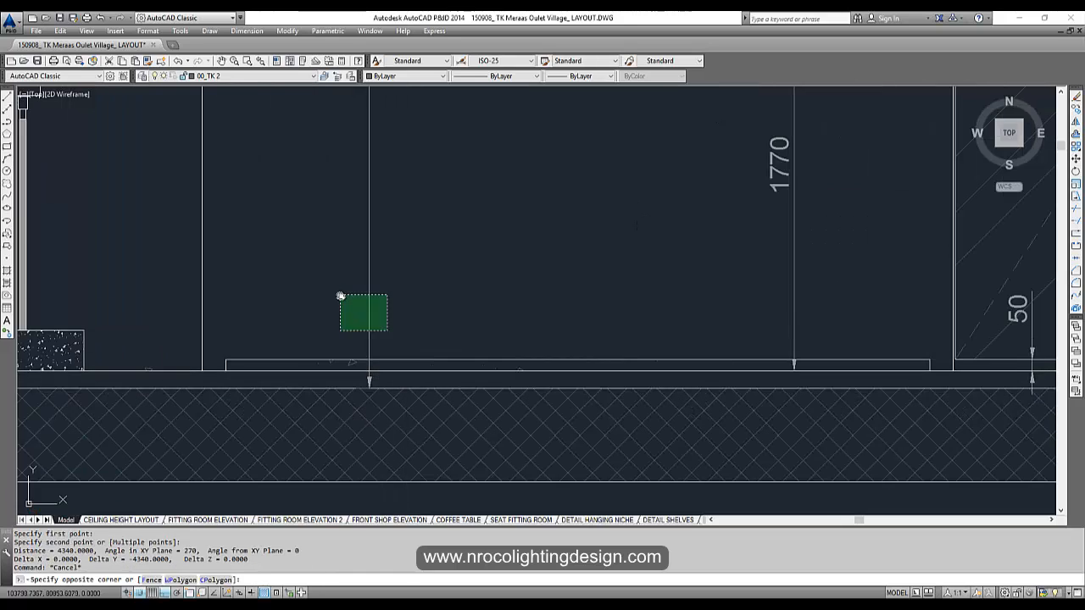
left_click(355, 389)
left_click(355, 389)
key("Escape")
scroll(327, 432, "down", 6)
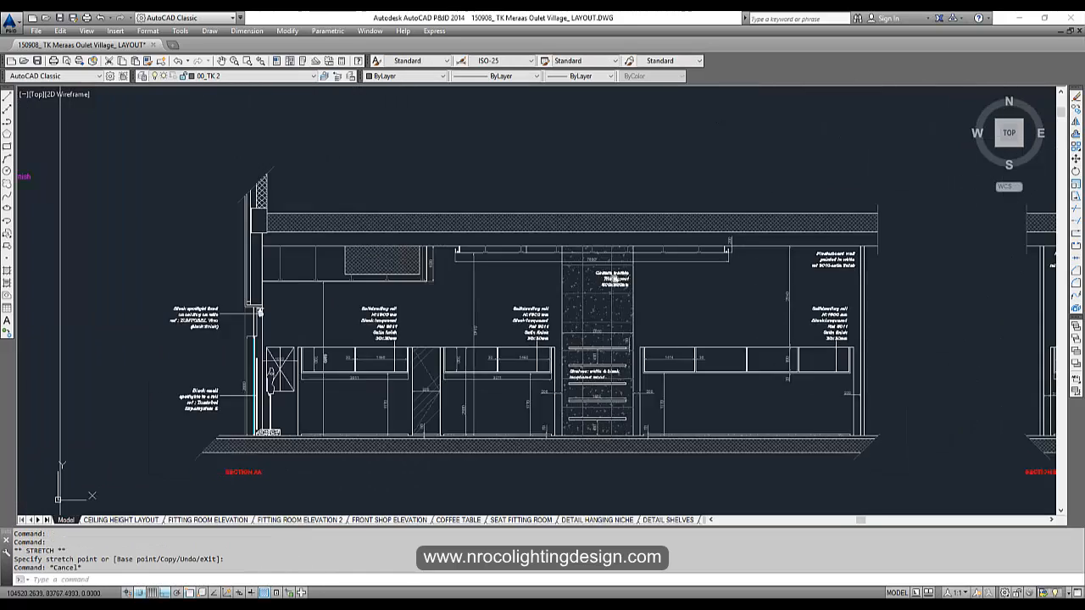
Recheck the orange zone's ceiling height and finish in the ceiling legend beside the sections
middle_click_drag(313, 437, 602, 403)
scroll(591, 306, "down", 4)
scroll(366, 195, "up", 6)
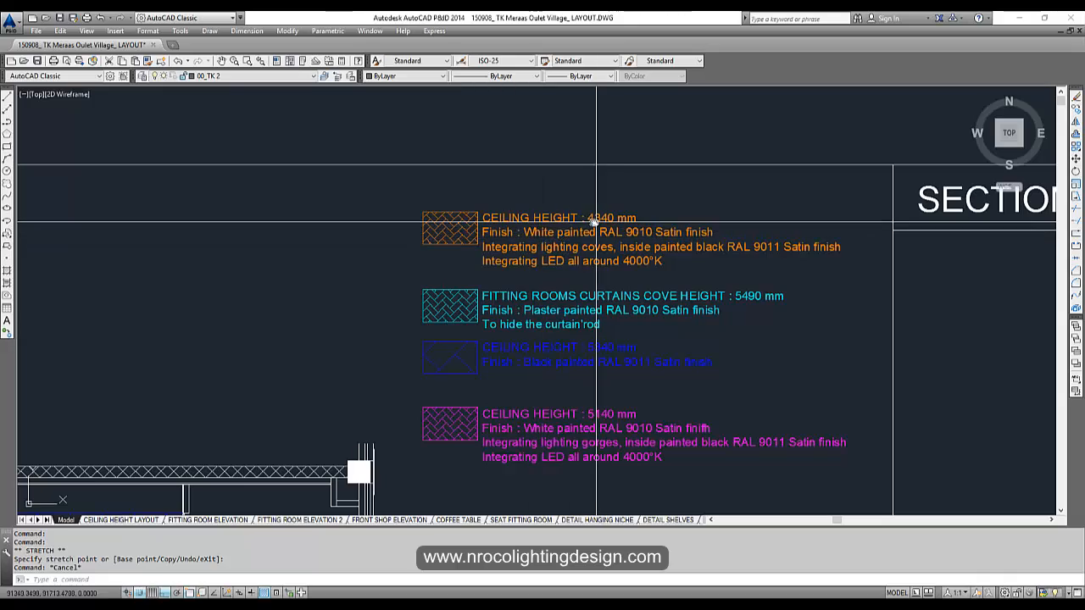
scroll(593, 223, "down", 3)
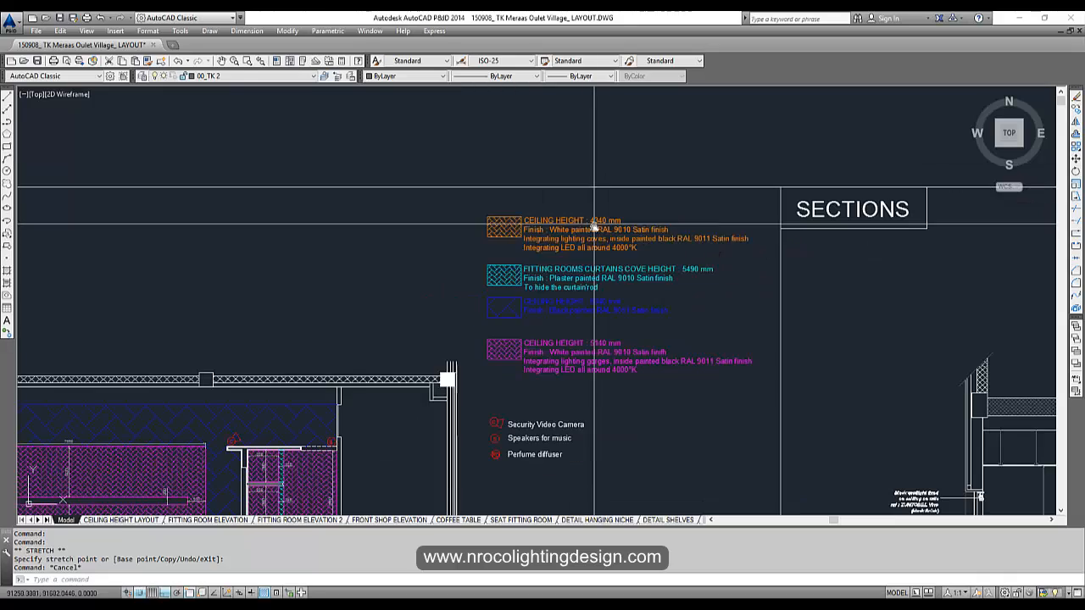
scroll(588, 275, "up", 5)
scroll(589, 275, "down", 8)
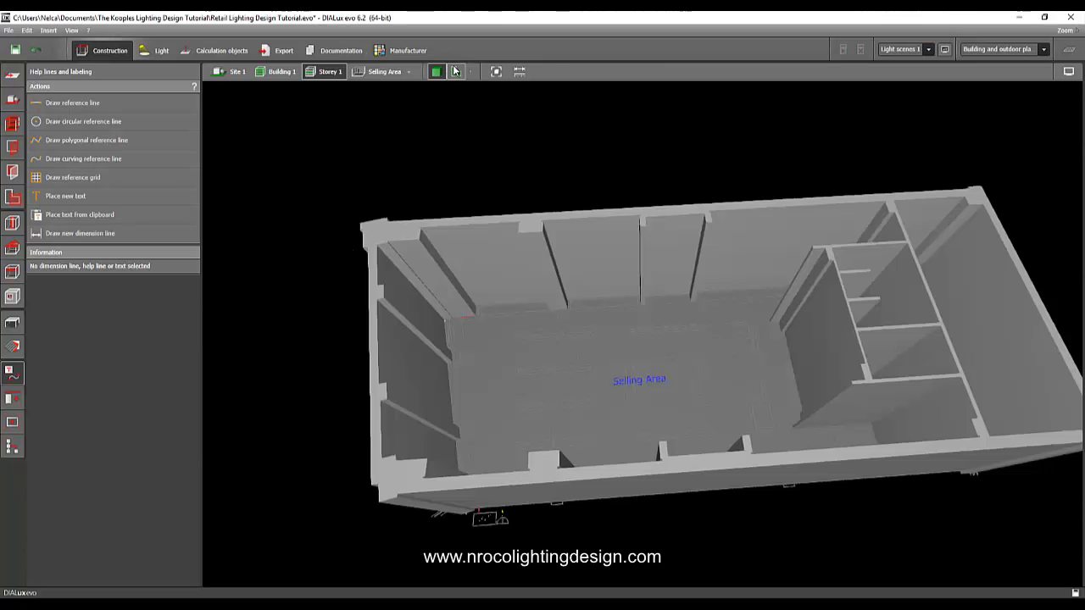
Switch to DIALux evo, show the storey in plan view and import the drawing RCP for dialux.dwg
left_click(455, 71)
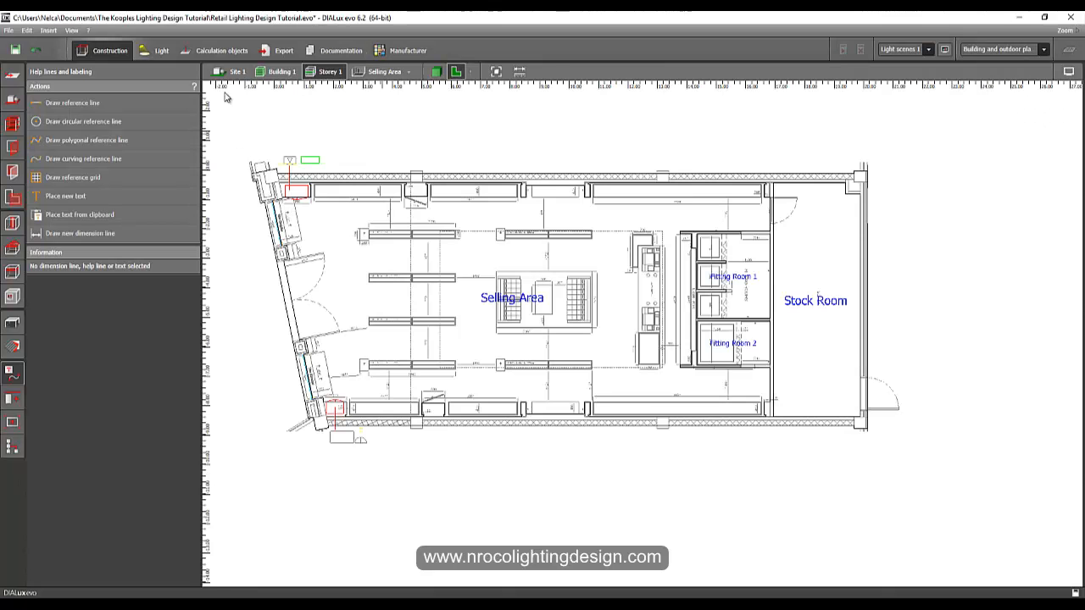
left_click(11, 76)
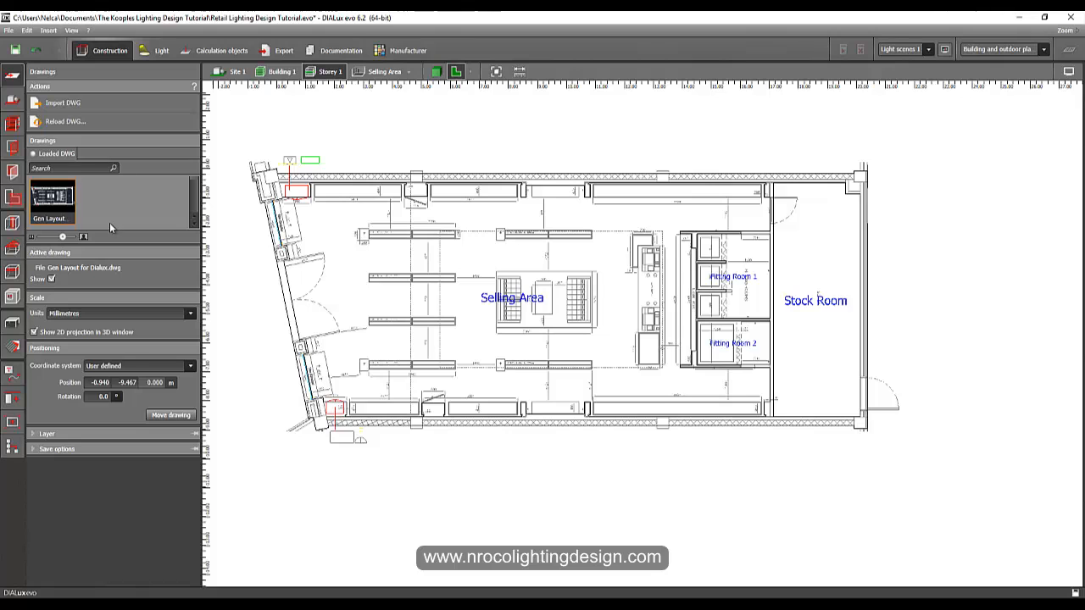
left_click(63, 104)
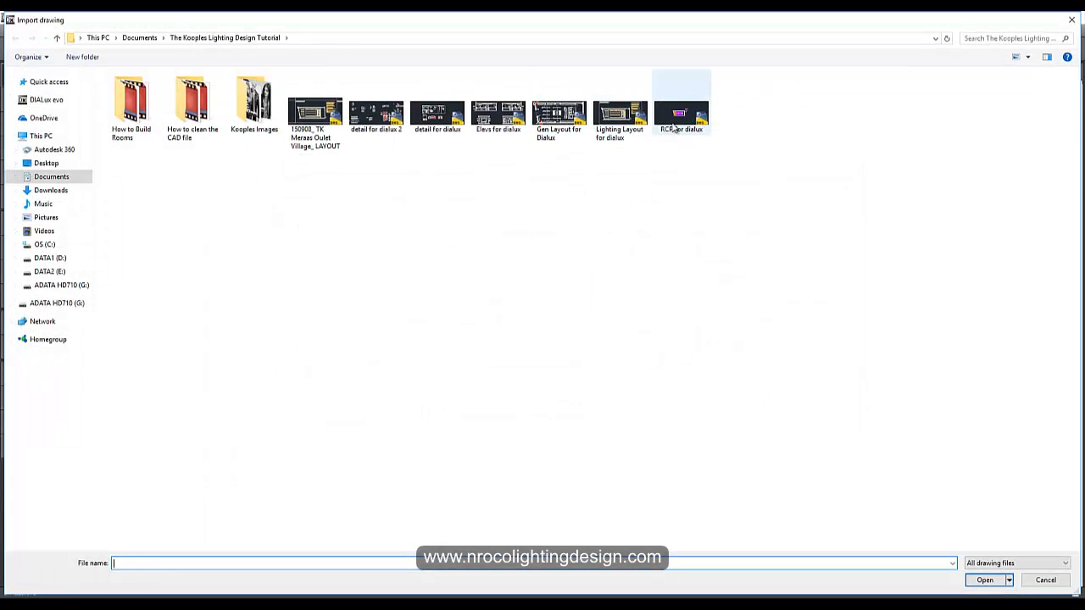
left_click(970, 581)
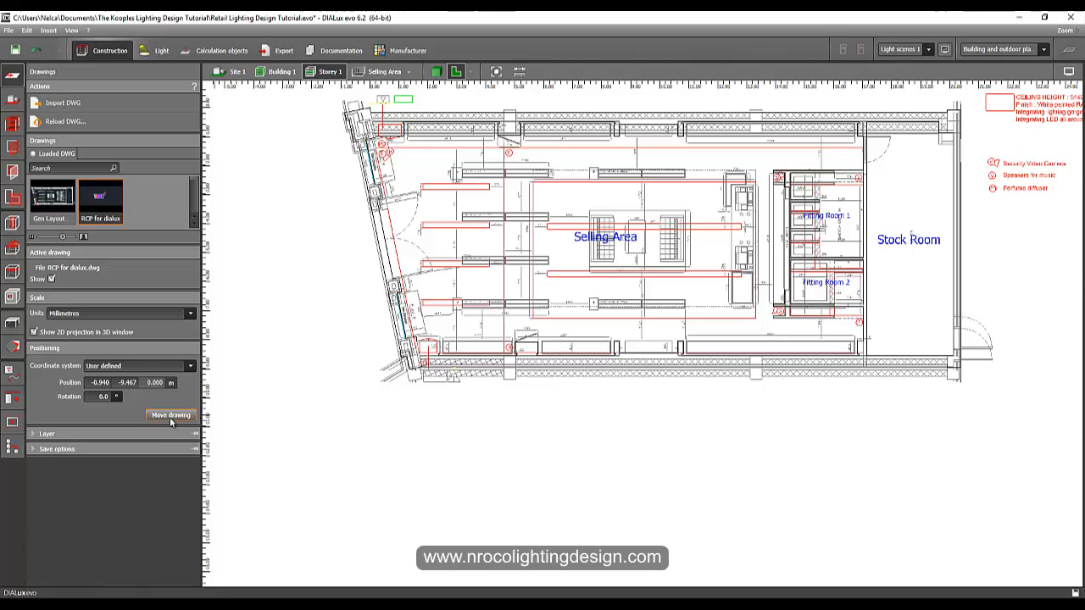
Move the RCP drawing so that its lower wall pier coincides with the matching pier of the general layout drawing
left_click(574, 500)
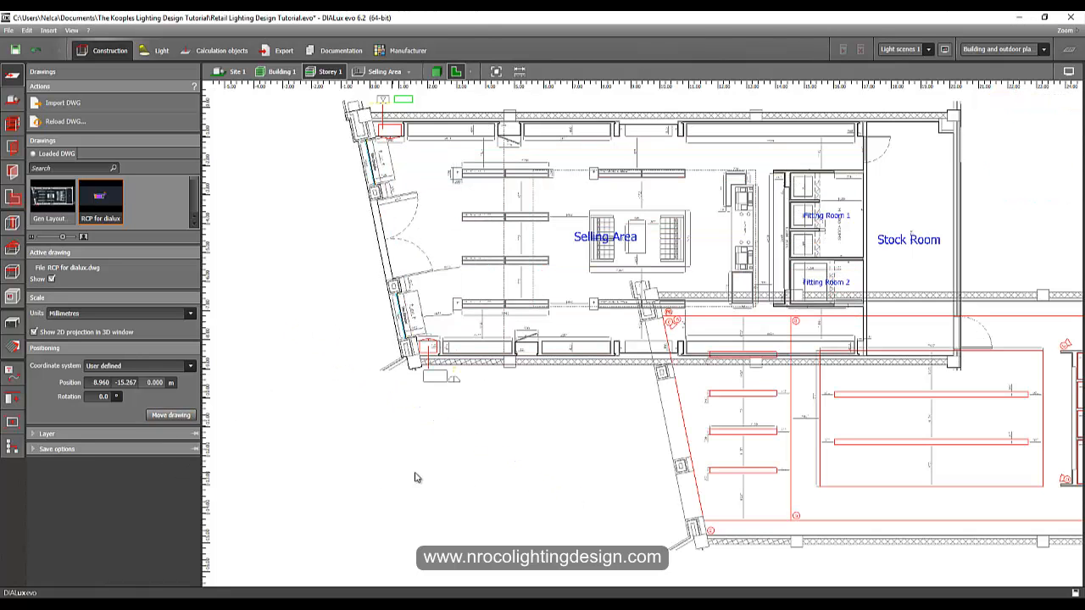
scroll(479, 457, "up", 5)
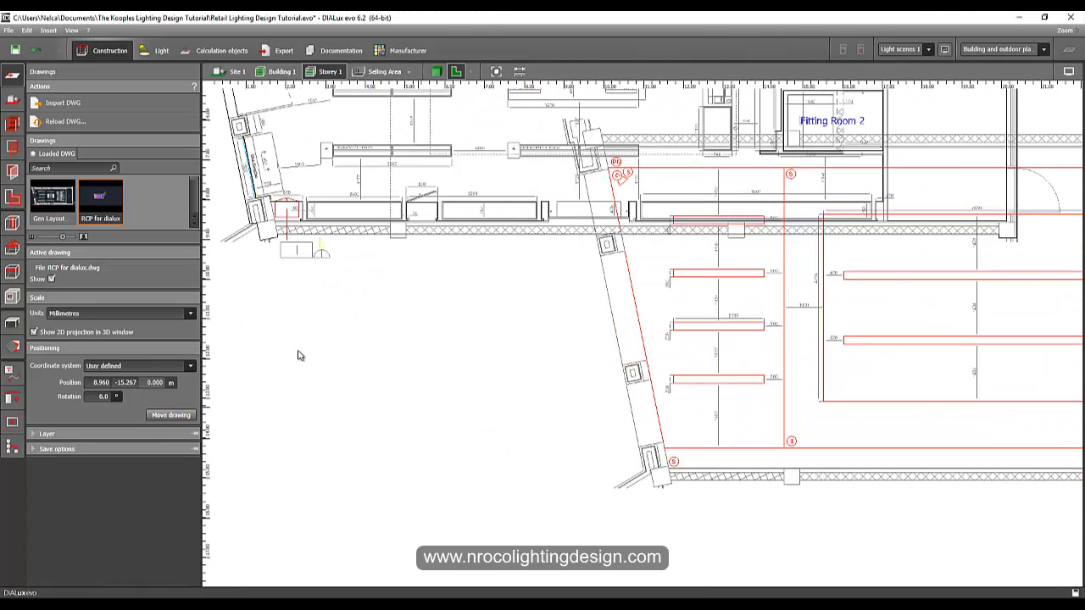
scroll(637, 393, "up", 2)
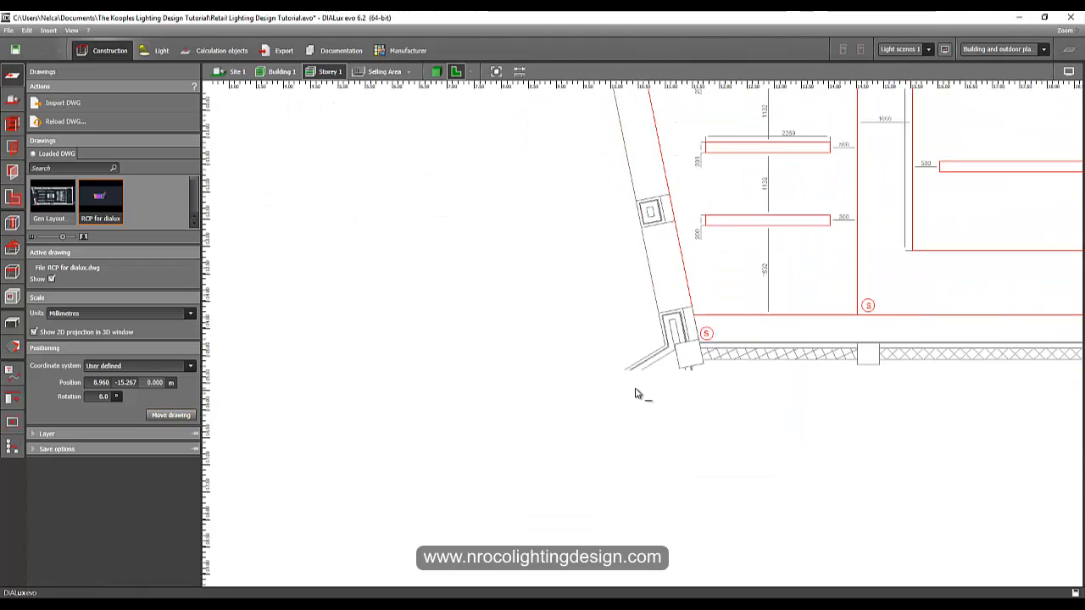
left_click(851, 374)
scroll(850, 374, "down", 2)
middle_click_drag(523, 256, 658, 337)
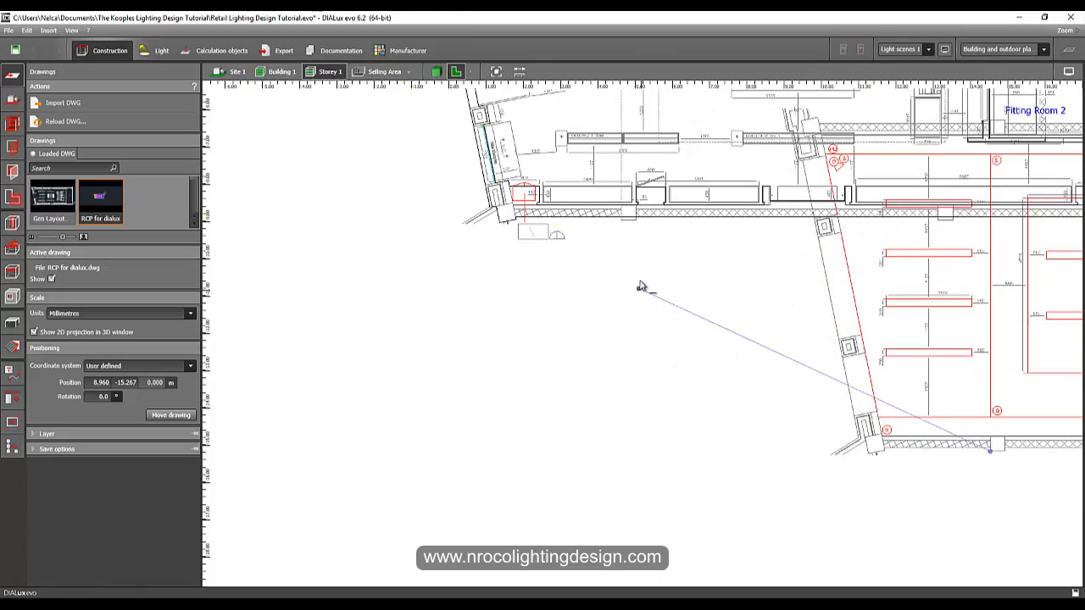
scroll(625, 222, "up", 2)
left_click(622, 219)
scroll(601, 262, "down", 2)
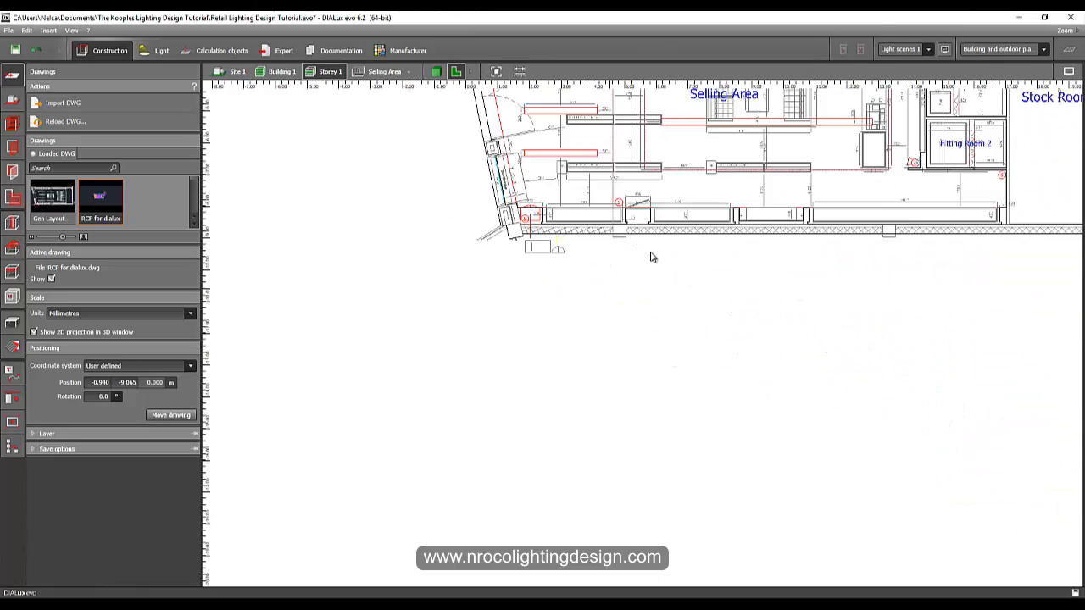
Check how the overlaid drawings match along the lower wall, the entrance zone and the upper shop-front corner
middle_click_drag(649, 255, 388, 443)
scroll(376, 432, "up", 4)
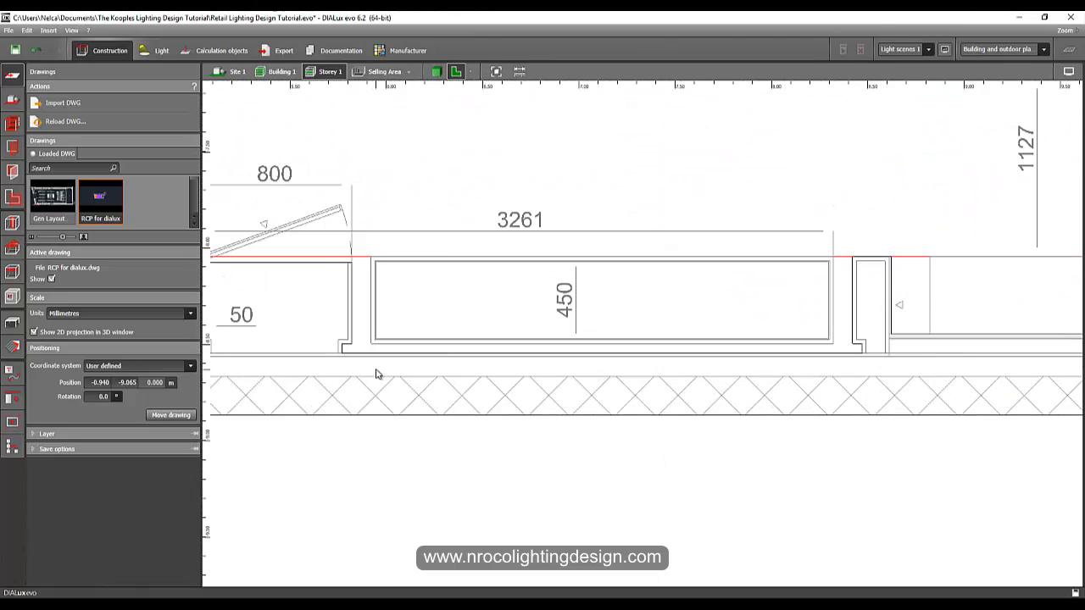
scroll(365, 351, "down", 3)
middle_click_drag(450, 283, 594, 468)
middle_click_drag(428, 233, 620, 339)
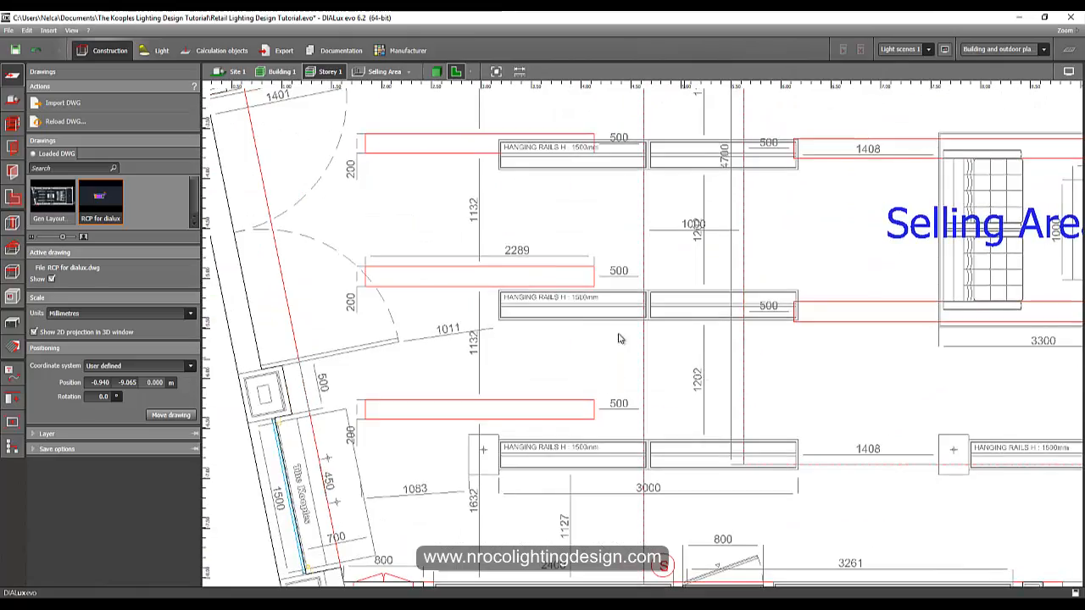
middle_click_drag(488, 144, 653, 337)
middle_click_drag(556, 290, 594, 486)
scroll(364, 196, "up", 7)
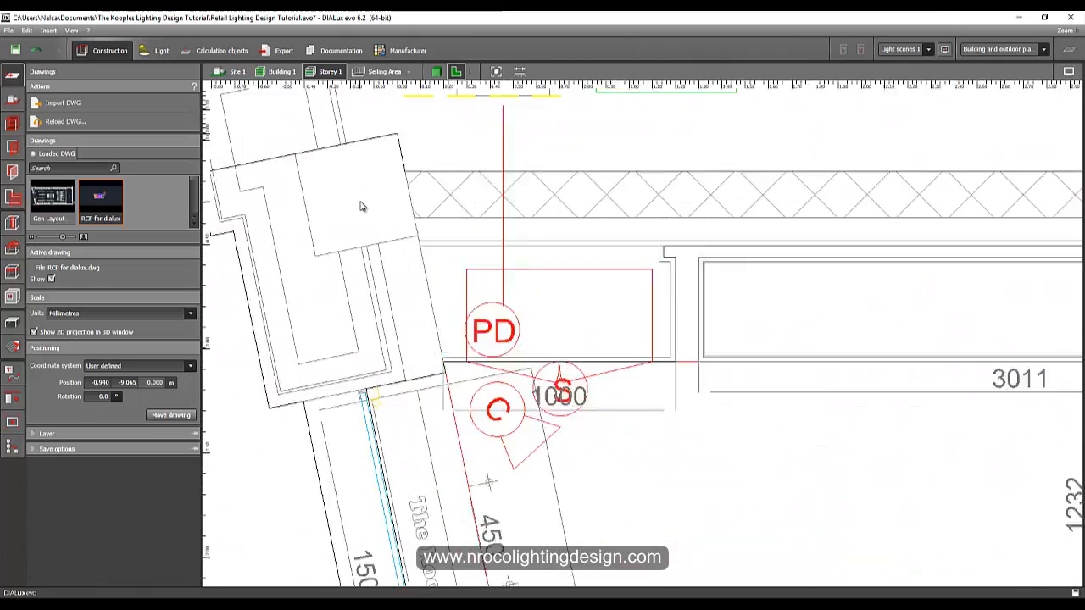
scroll(367, 227, "down", 1)
scroll(370, 231, "down", 5)
Check how the overlaid drawings match along the upper wall, the cash desk and the fitting rooms
middle_click_drag(987, 407, 474, 313)
middle_click_drag(1051, 439, 525, 427)
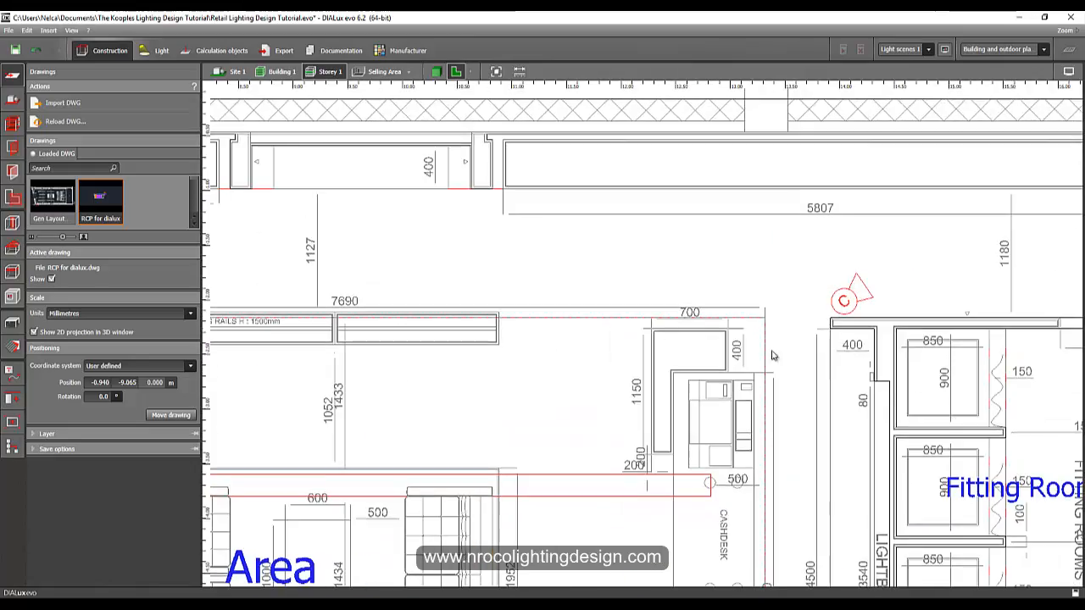
middle_click_drag(963, 379, 585, 232)
scroll(595, 273, "down", 3)
middle_click_drag(718, 577, 736, 318)
scroll(735, 318, "up", 4)
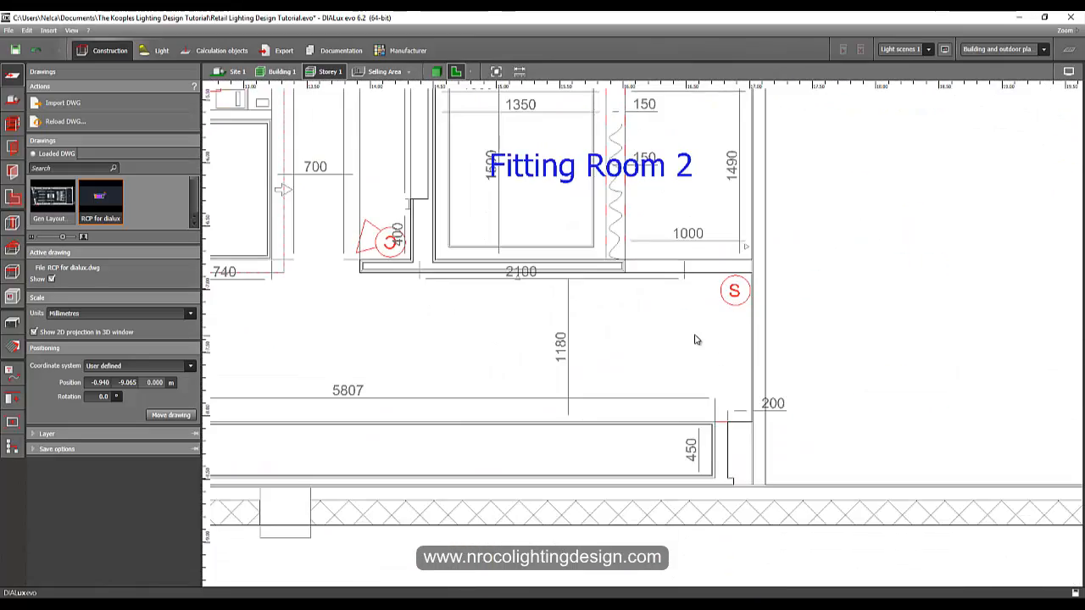
scroll(697, 340, "down", 4)
middle_click_drag(295, 409, 721, 375)
Check the overlay at the lower shop-front corner and across the Selling Area's hanging rails
scroll(721, 376, "down", 4)
middle_click_drag(504, 313, 954, 294)
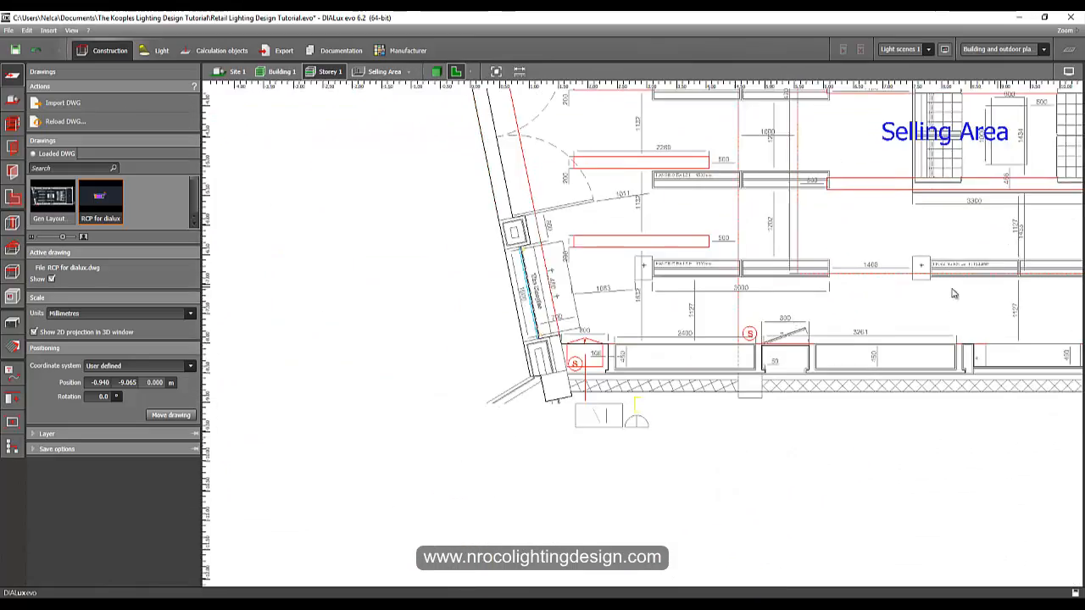
scroll(626, 373, "up", 3)
middle_click_drag(544, 267, 394, 370)
scroll(393, 372, "down", 2)
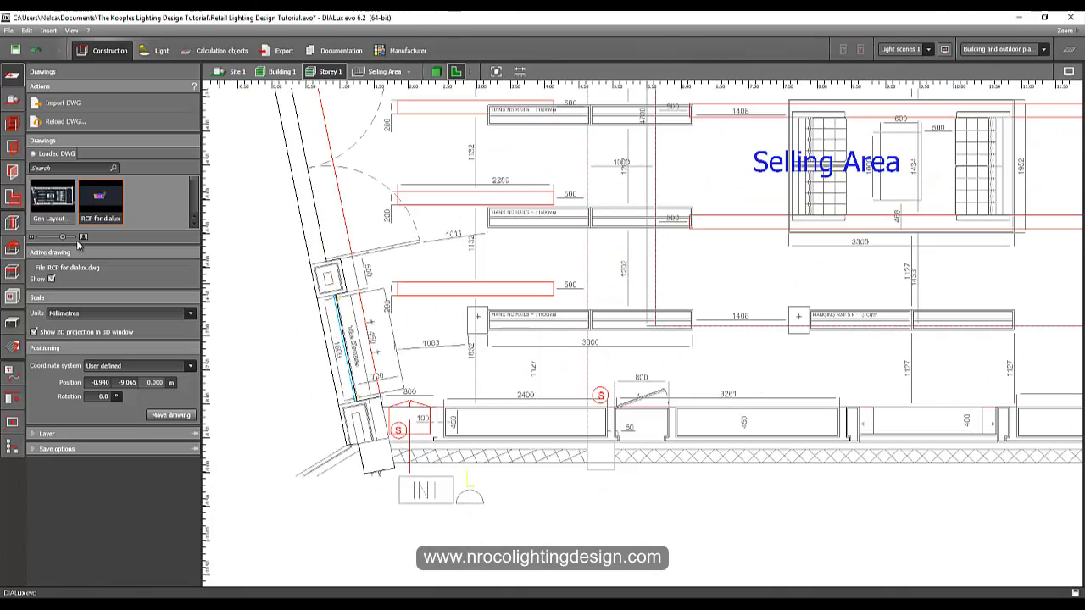
middle_click_drag(384, 201, 308, 283)
scroll(314, 287, "down", 2)
scroll(354, 294, "up", 1)
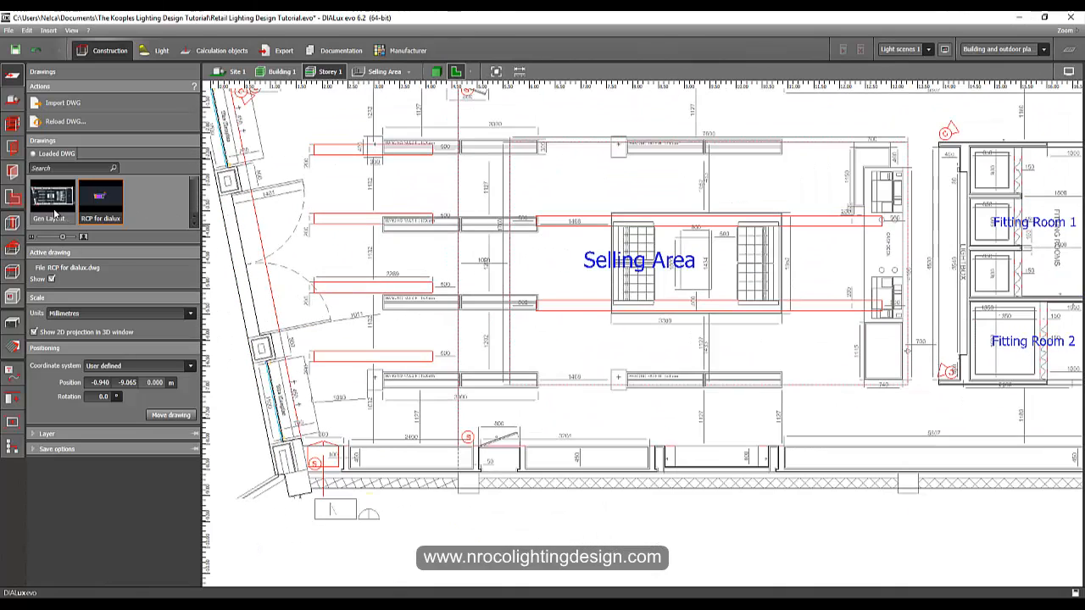
Select the drawing Gen Layout for Dialux.dwg and hide it, leaving the RCP drawing shown
left_click(51, 280)
middle_click_drag(507, 279, 534, 390)
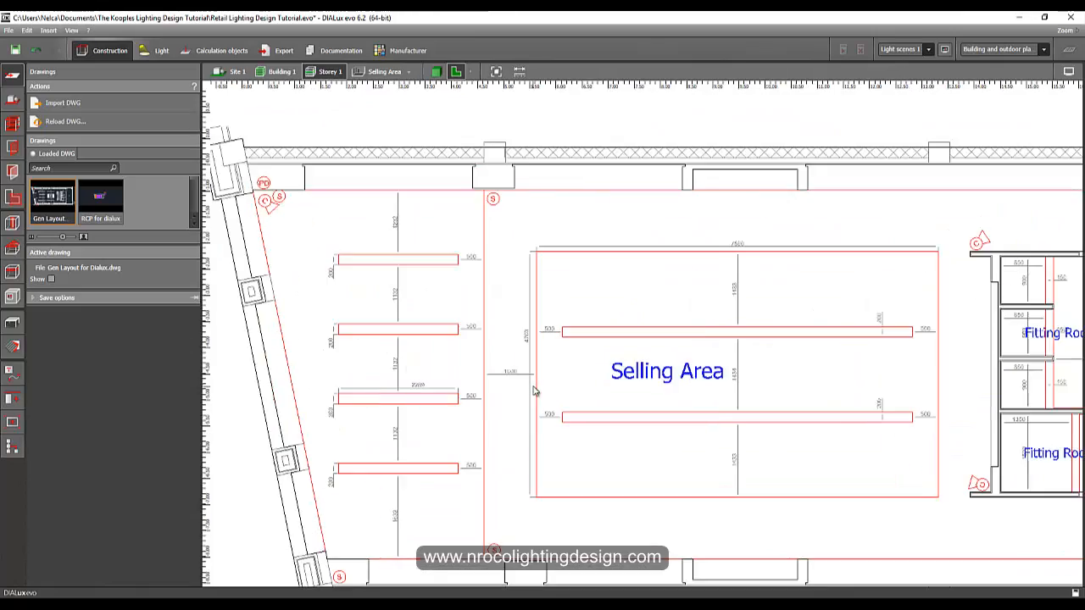
scroll(540, 366, "down", 2)
middle_click_drag(550, 322, 558, 279)
scroll(479, 184, "up", 2)
middle_click_drag(534, 428, 535, 316)
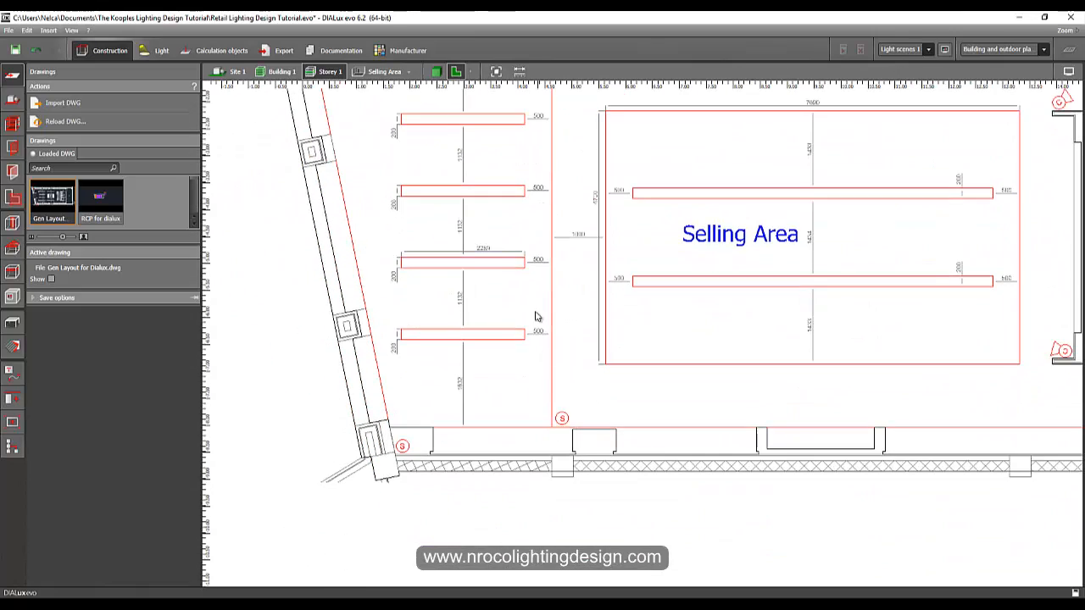
scroll(478, 269, "down", 1)
middle_click_drag(478, 269, 440, 370)
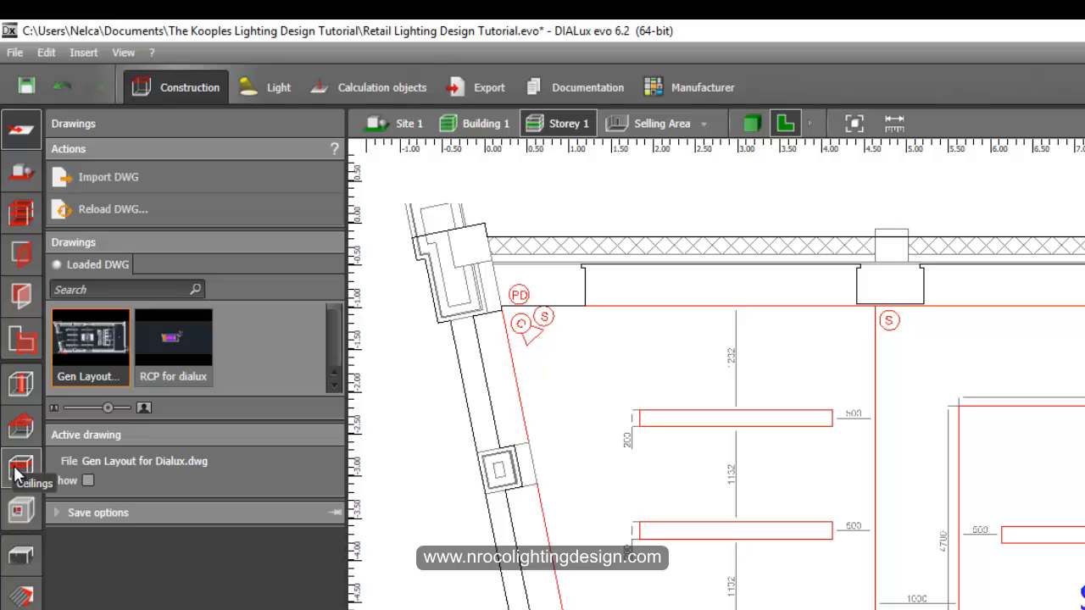
Start drawing a new ceiling with its first contour point at the upper end of the line bounding the shop-front zone
left_click(18, 471)
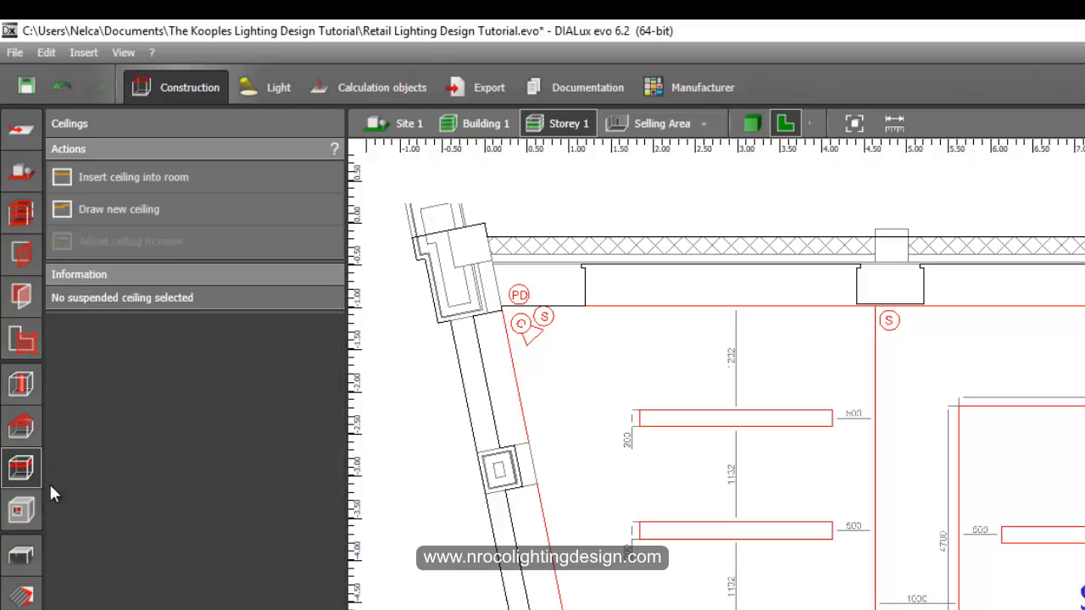
left_click(105, 211)
middle_click_drag(981, 506, 993, 293)
scroll(891, 342, "up", 1)
middle_click_drag(872, 447, 848, 607)
scroll(857, 427, "up", 6)
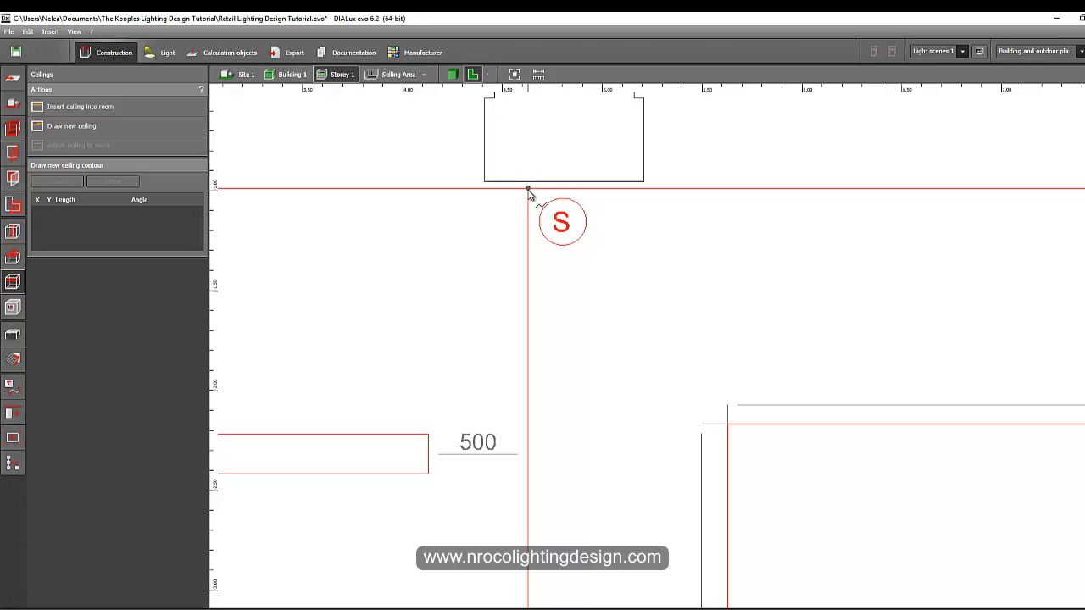
left_click(528, 189)
Trace the ceiling contour down the zone's boundary line and along its lower edge to the slanted shop front
scroll(528, 221, "down", 5)
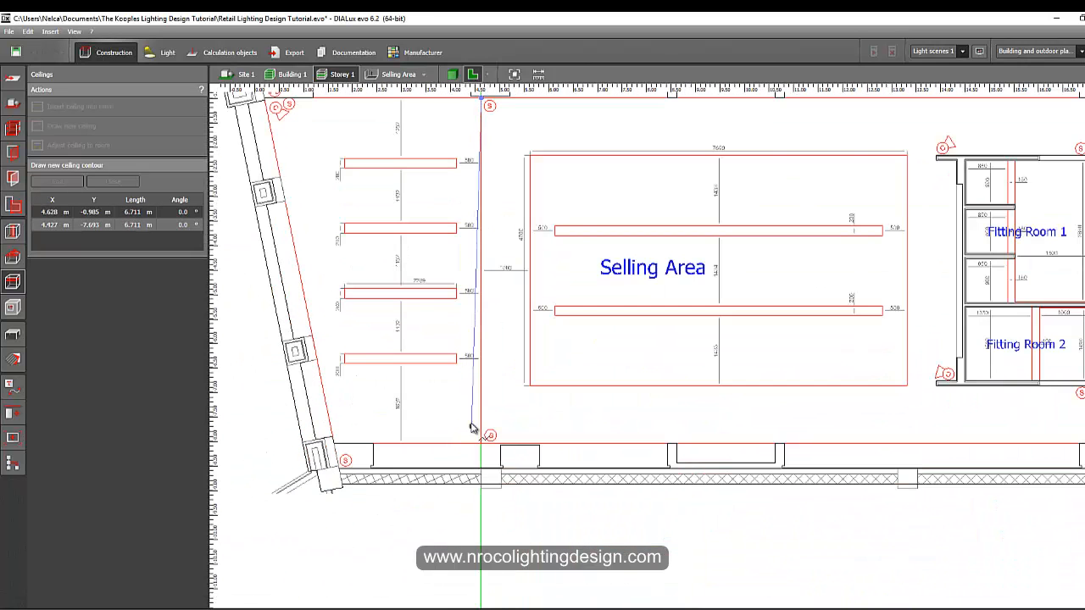
scroll(475, 432, "up", 3)
scroll(369, 456, "down", 1)
middle_click_drag(278, 466, 749, 425)
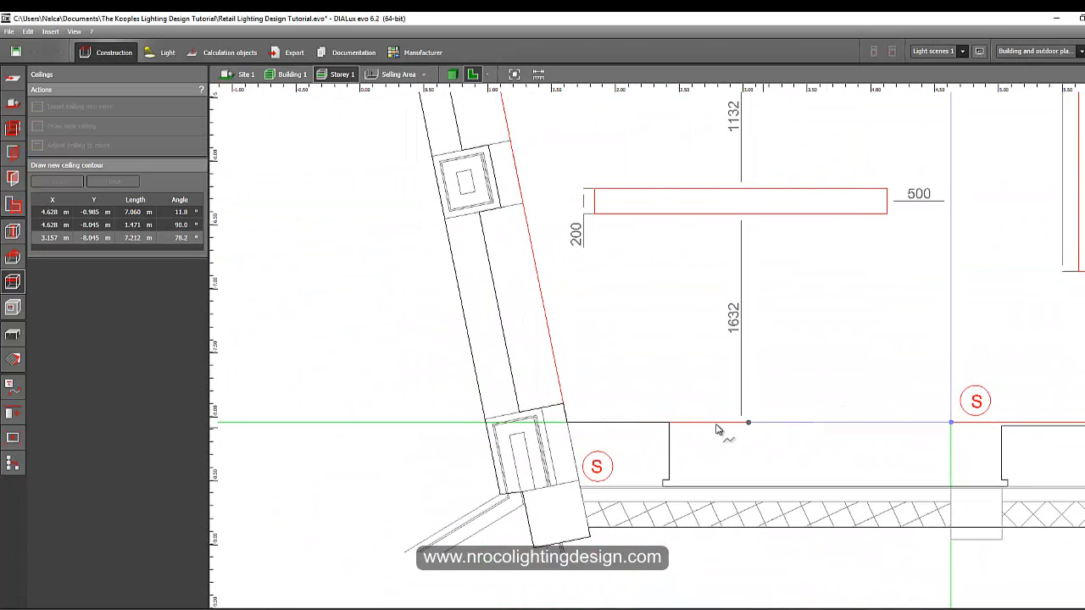
left_click(567, 422)
Continue the ceiling contour up the slanted shop front to the upper corner and close the polygon
scroll(574, 404, "down", 2)
middle_click_drag(574, 404, 547, 497)
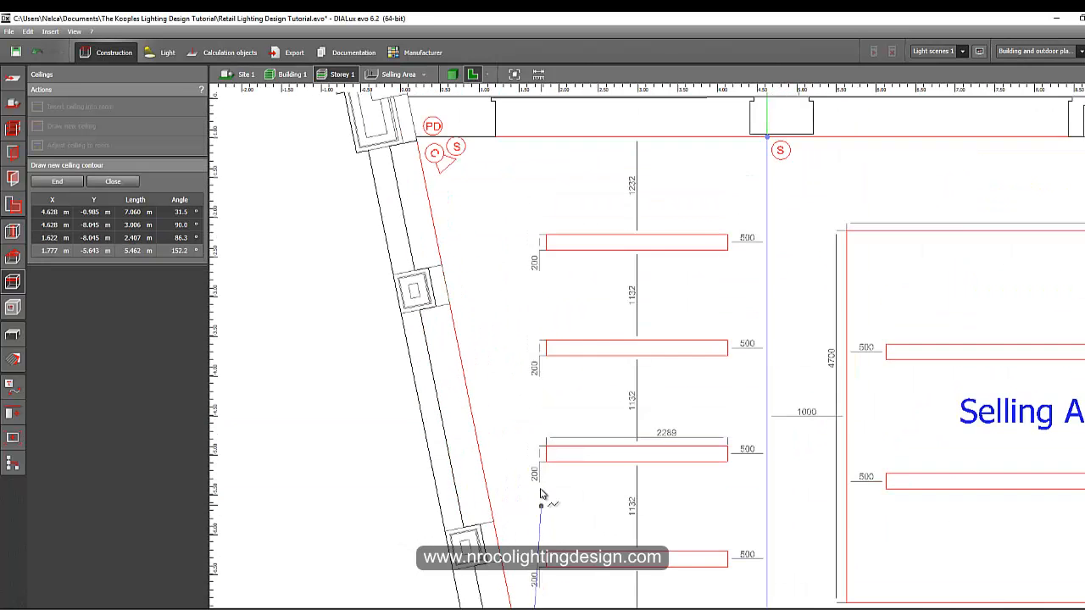
scroll(419, 205, "up", 3)
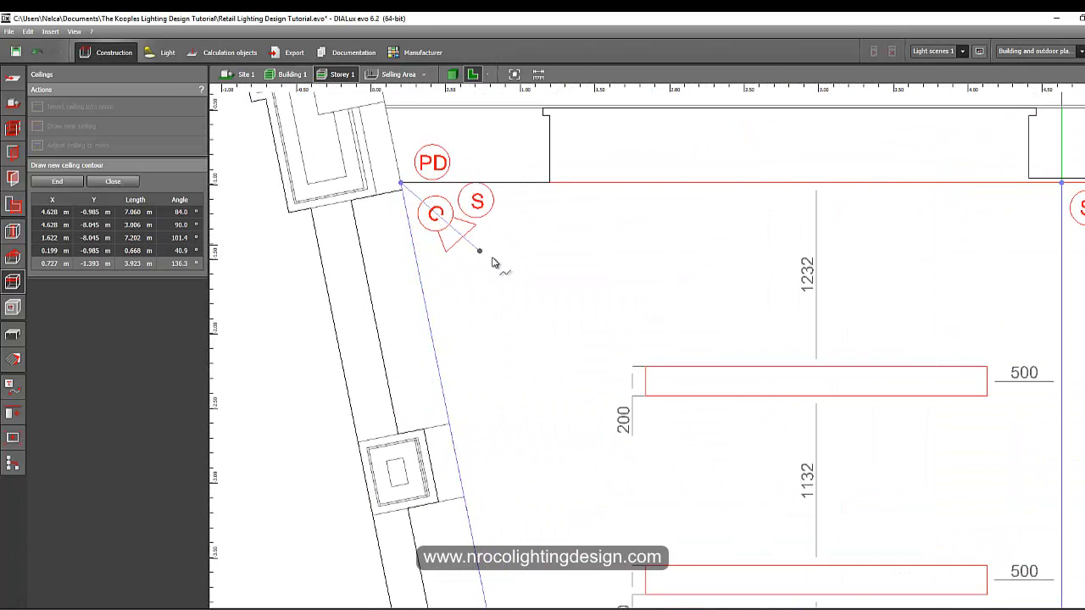
scroll(494, 262, "down", 2)
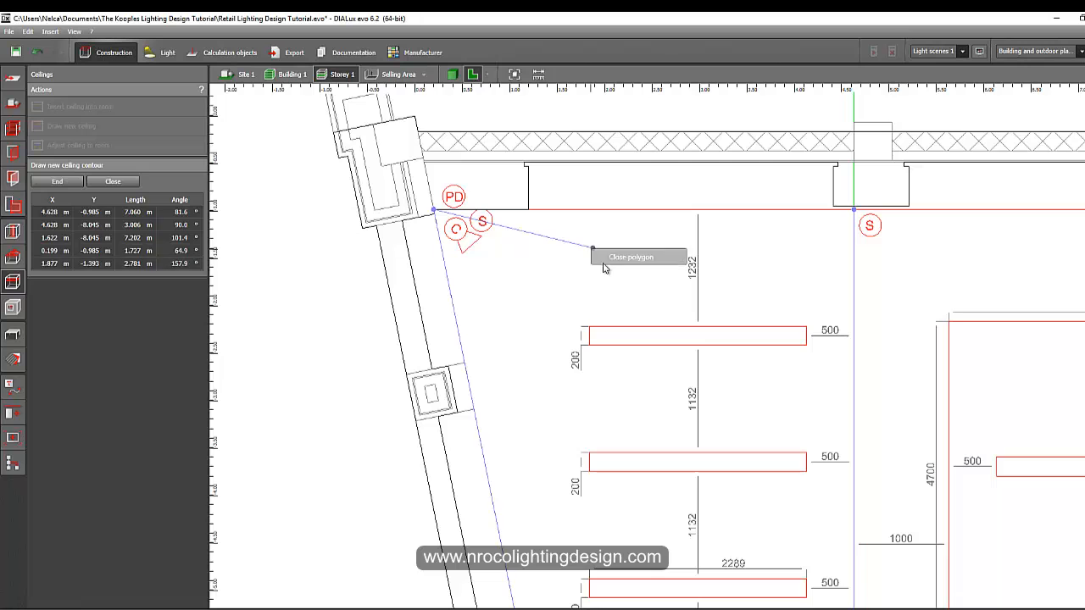
left_click(603, 267)
scroll(585, 291, "down", 2)
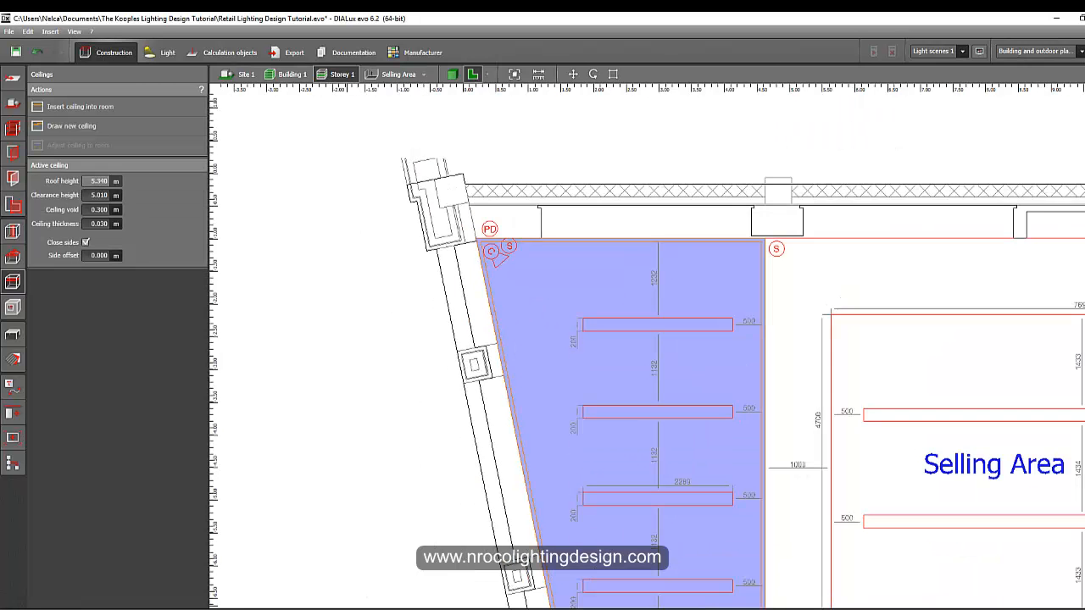
Switch to AutoCAD and examine the shop-front zone in the Ceiling Height Layout together with its legend
scroll(436, 284, "down", 2)
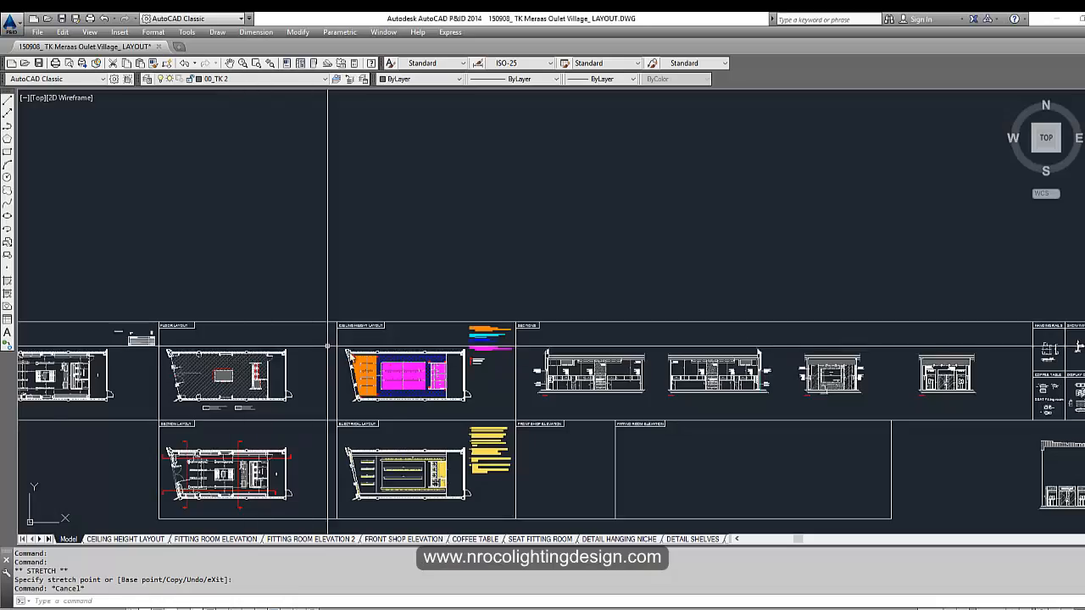
scroll(393, 371, "up", 5)
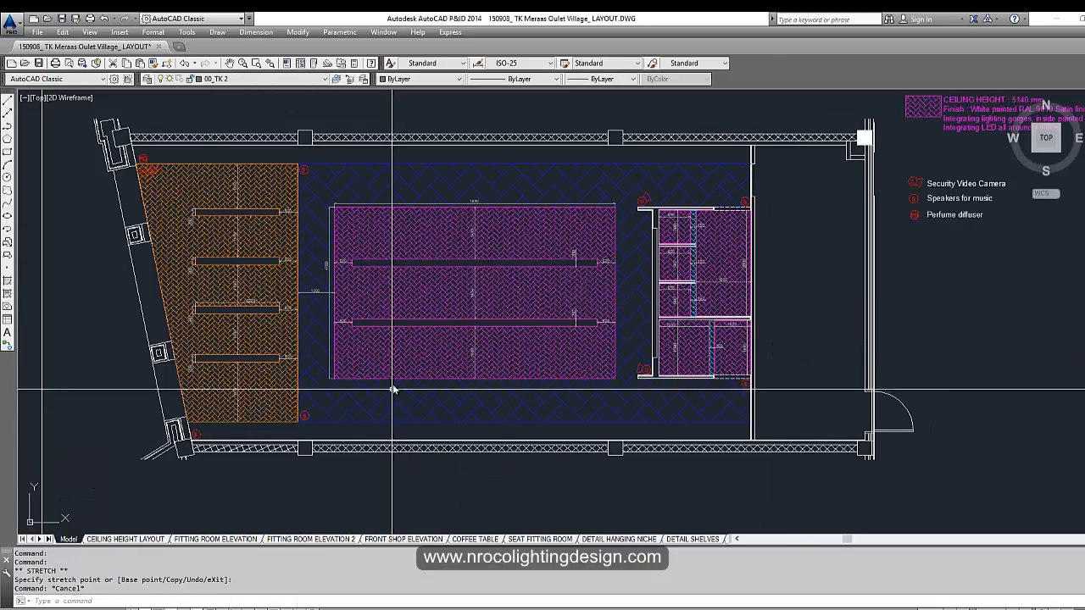
scroll(404, 364, "down", 4)
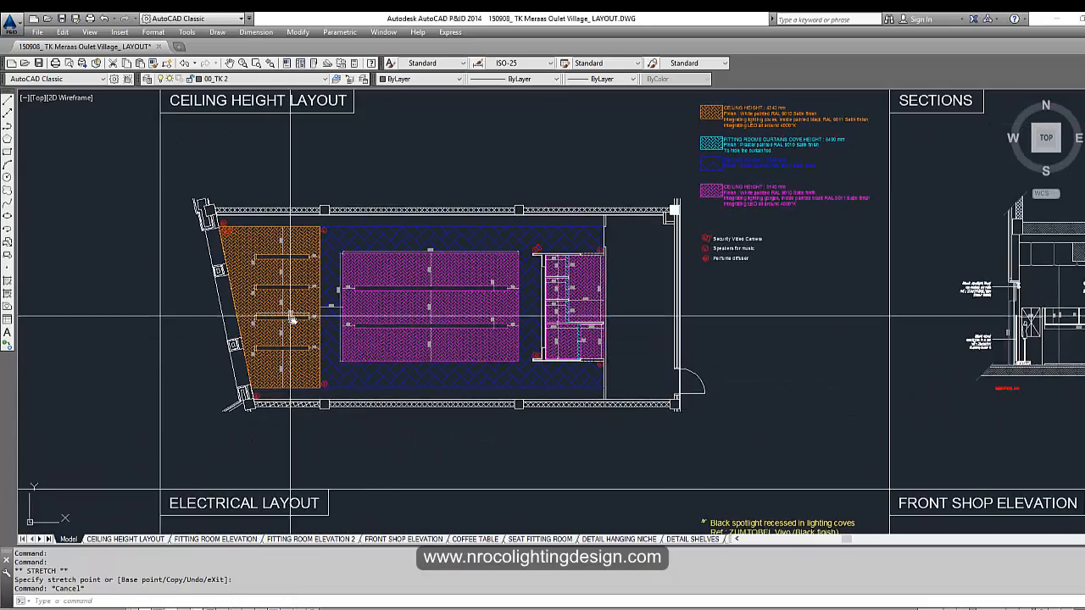
scroll(298, 322, "up", 4)
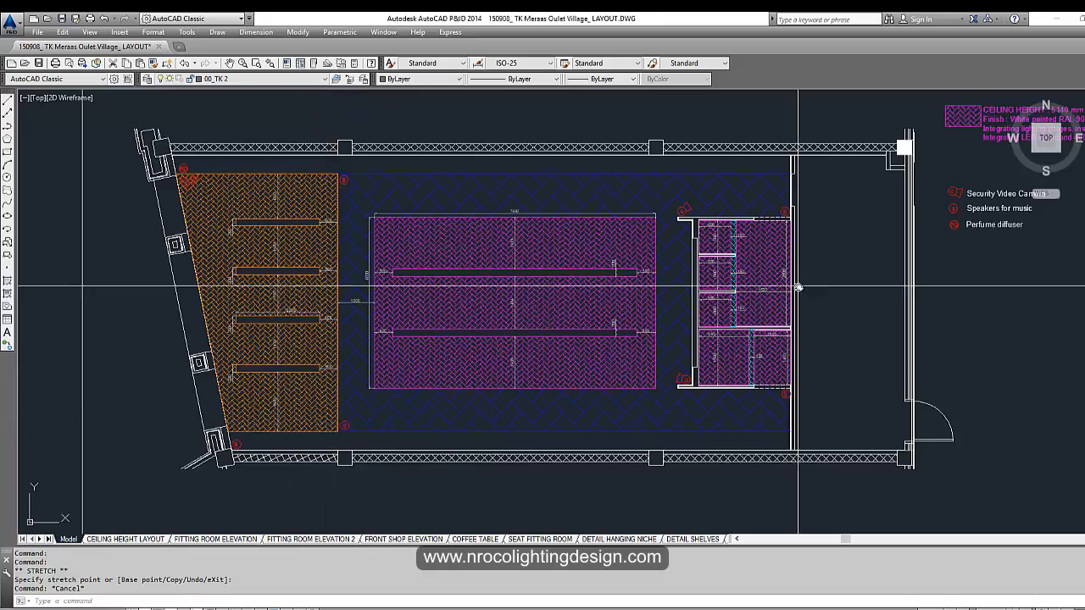
middle_click_drag(839, 284, 397, 433)
scroll(704, 131, "up", 2)
scroll(667, 131, "up", 2)
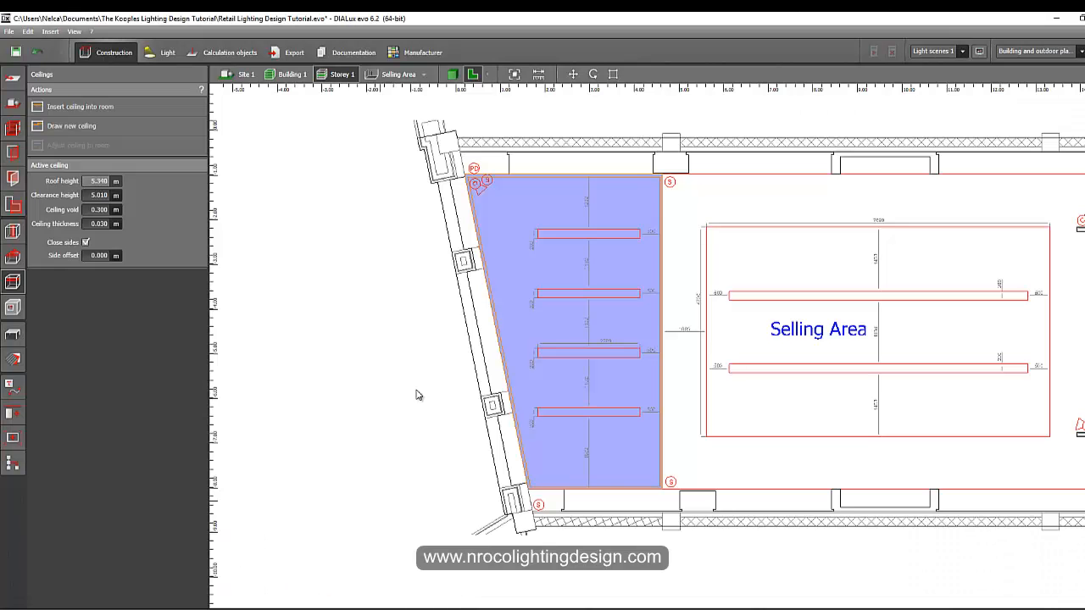
Switch back to DIALux evo and open the shop-front ceiling's clearance height for editing
scroll(449, 294, "up", 3)
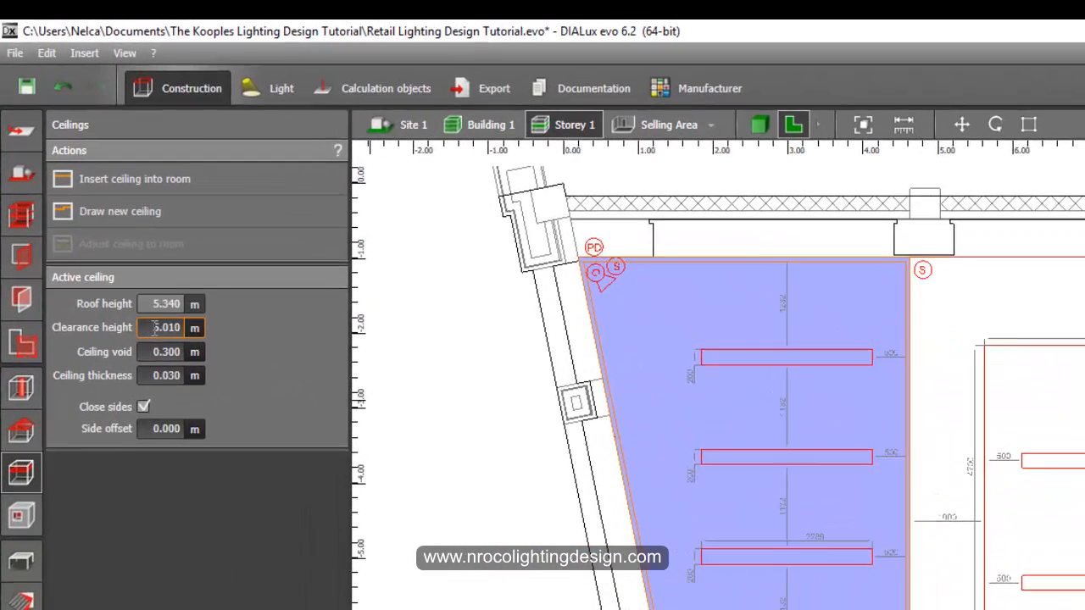
left_click(91, 196)
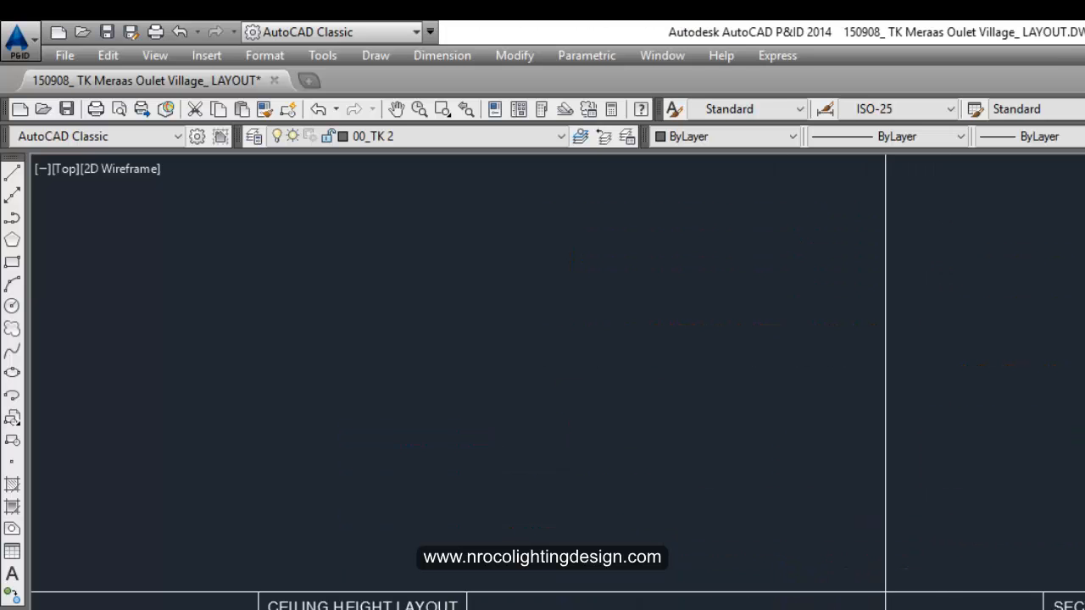
Switch to AutoCAD and examine the ceiling height legend and the suspended ceilings in the store sections
middle_click_drag(621, 602, 460, 593)
scroll(460, 593, "down", 5)
scroll(1084, 598, "up", 5)
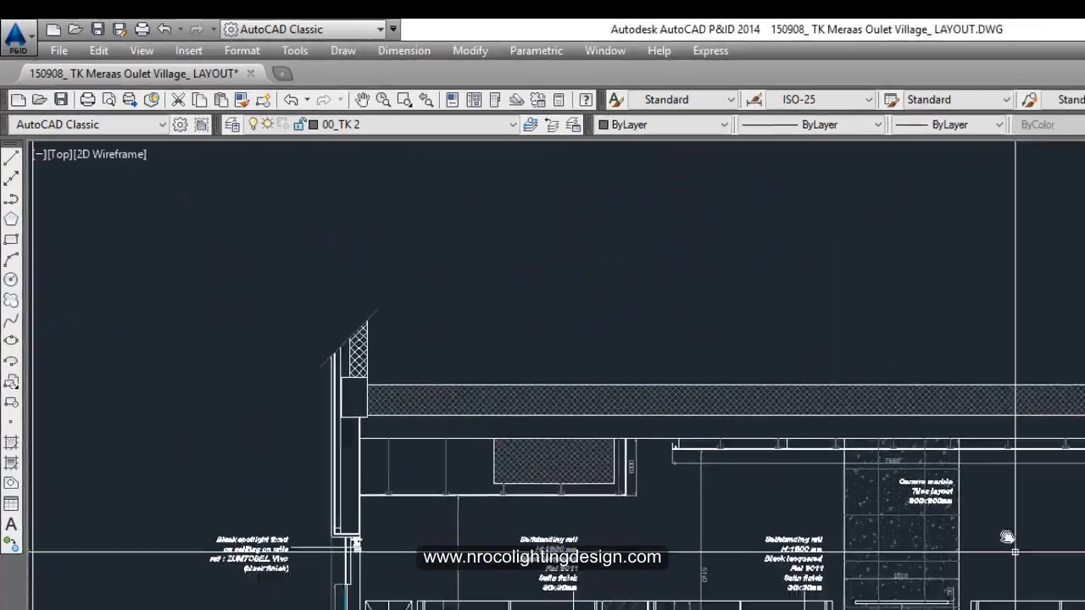
scroll(866, 558, "up", 6)
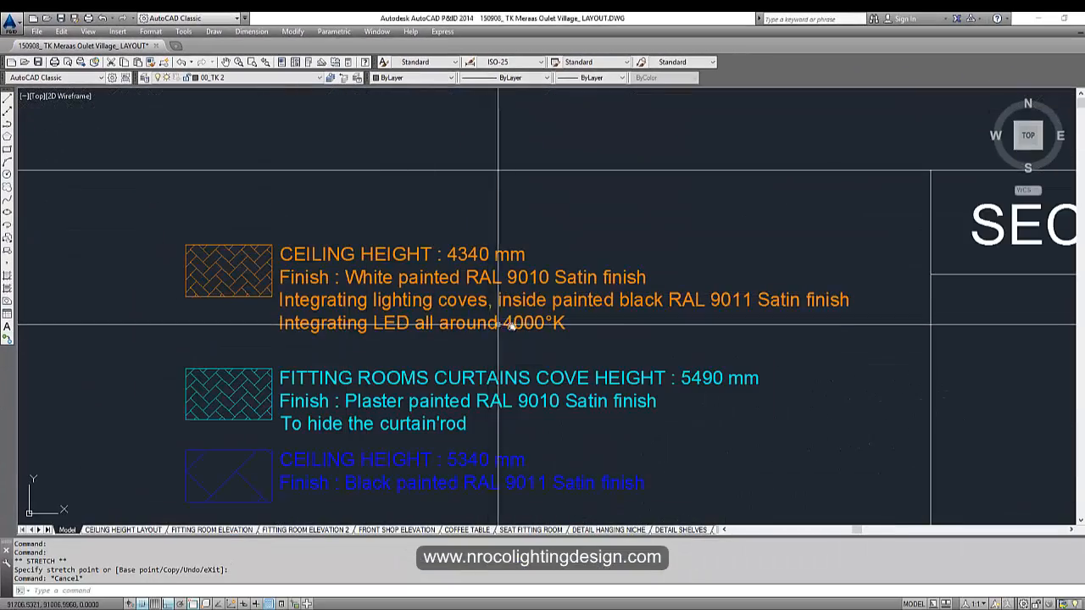
scroll(461, 305, "down", 5)
scroll(668, 315, "up", 5)
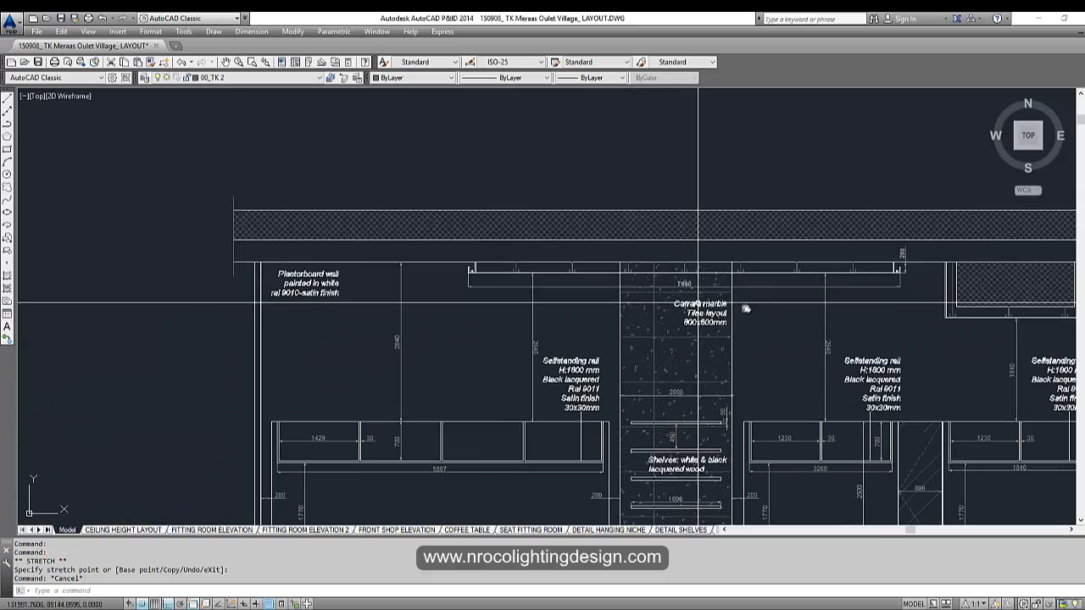
scroll(898, 322, "down", 2)
middle_click_drag(899, 322, 337, 308)
middle_click_drag(600, 337, 484, 331)
scroll(563, 303, "up", 6)
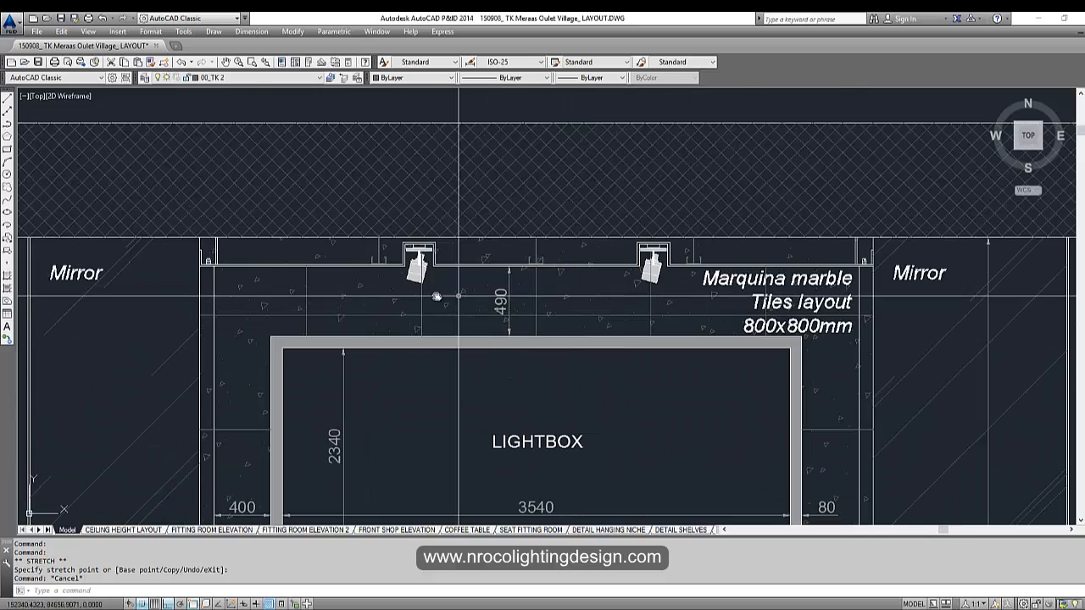
Measure the depth of the spotlight cove in the ceiling above the lightbox in Section CC'
scroll(415, 251, "up", 5)
type("i")
key("Return")
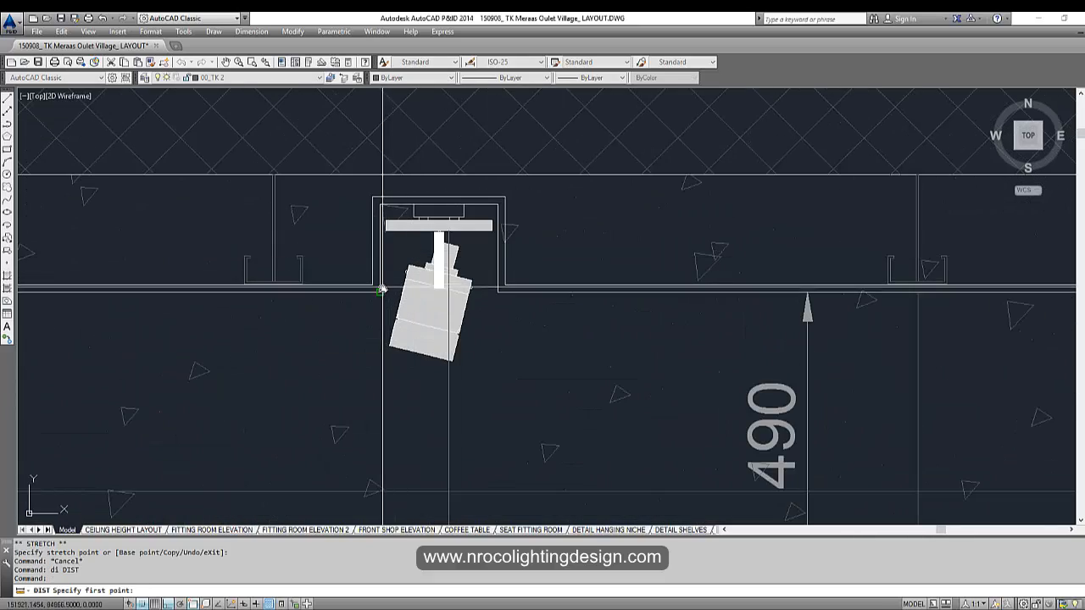
left_click(380, 205)
left_click(379, 174)
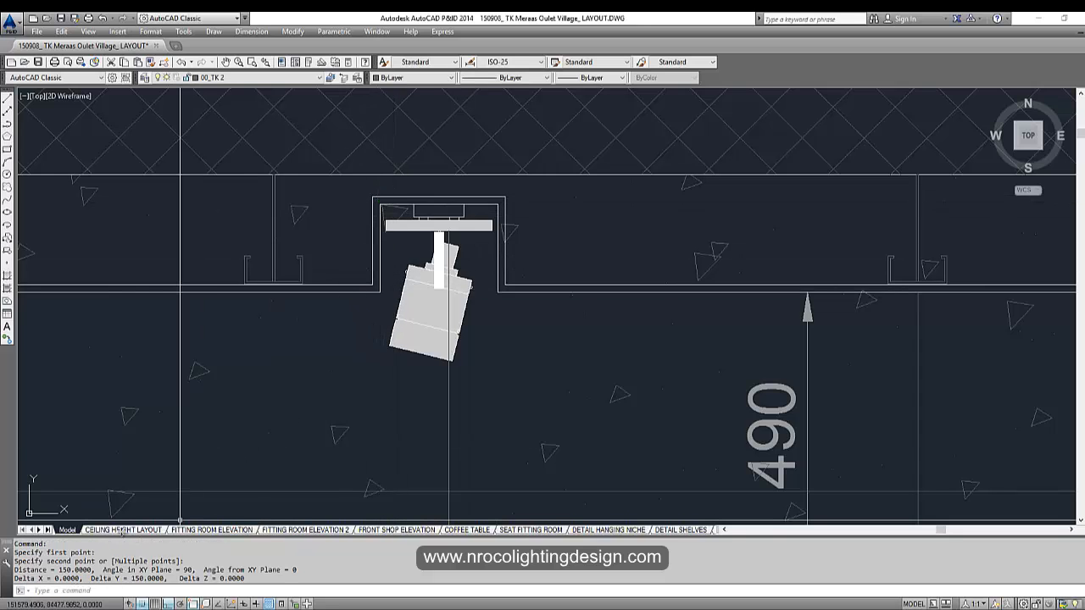
scroll(229, 412, "down", 10)
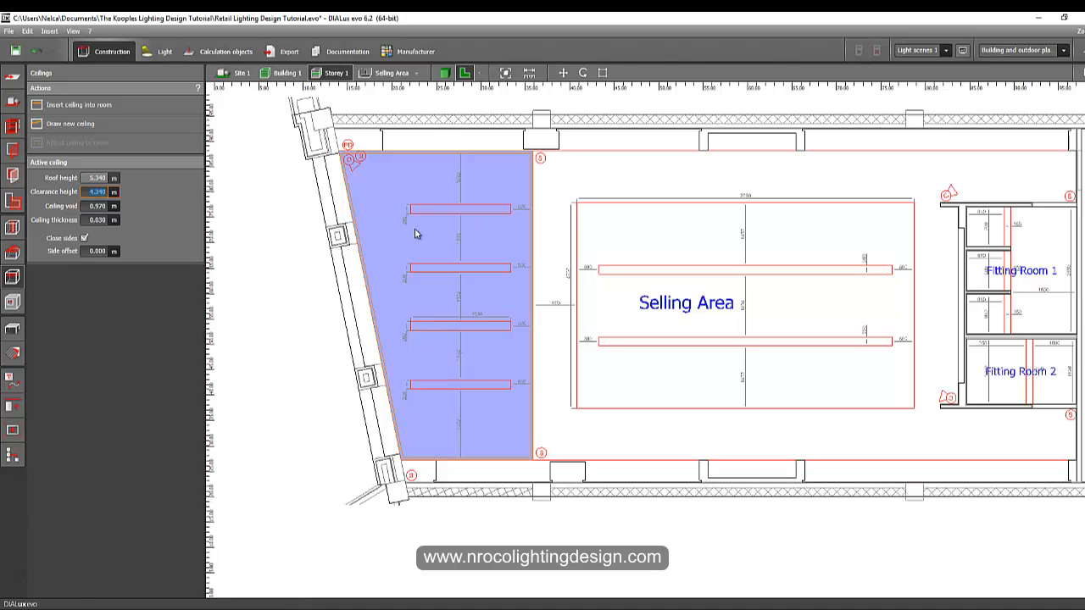
Switch back to DIALux evo, show the storey in 3D and set the shop-front ceiling's thickness to 0.2 m
left_click(444, 73)
left_click_drag(453, 244, 491, 178)
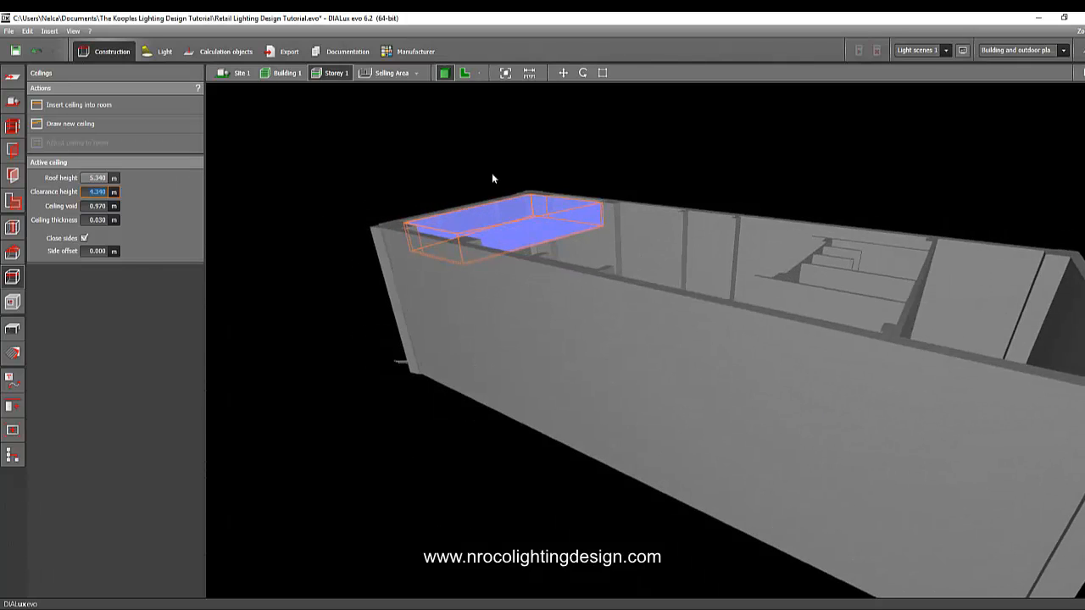
scroll(492, 178, "up", 5)
right_click_drag(415, 210, 376, 197)
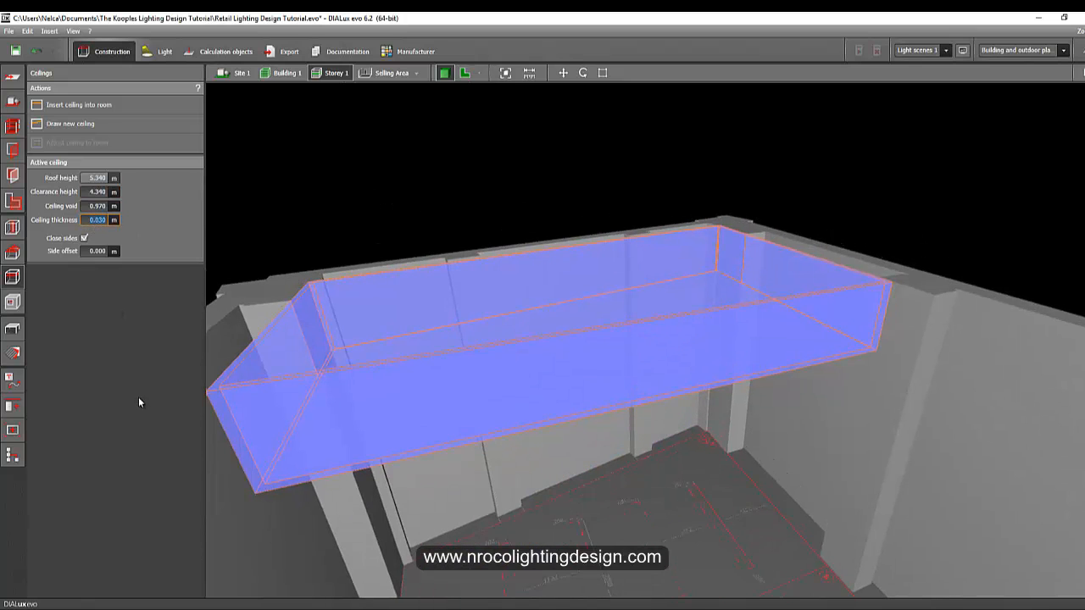
type("0.2")
key("Return")
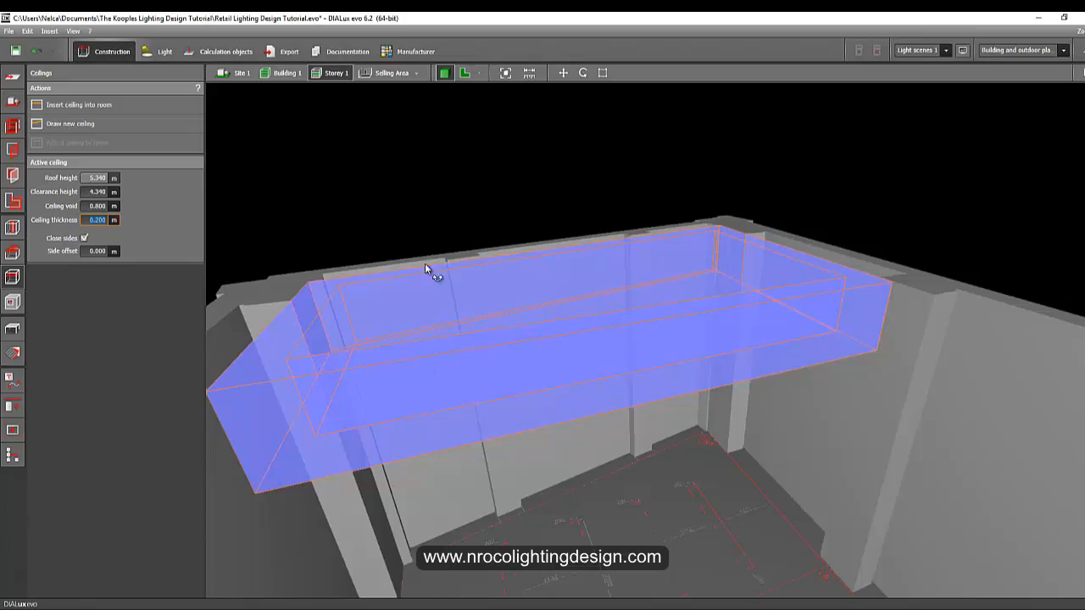
right_click_drag(426, 269, 402, 299)
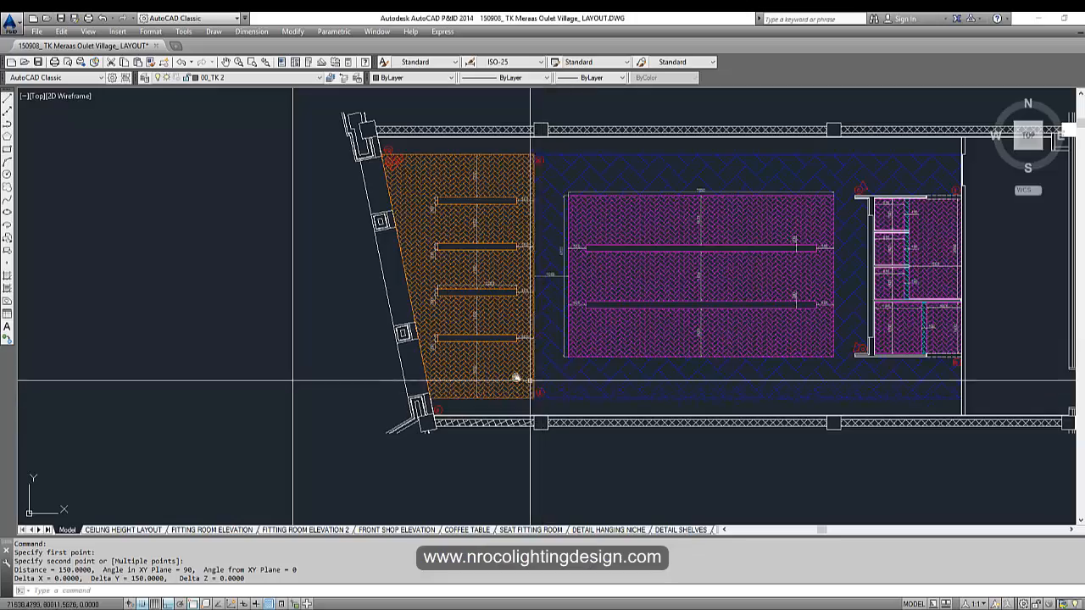
Check the shop-front zone in the AutoCAD ceiling plan, then return to DIALux evo and inspect the ceiling in 3D
scroll(453, 439, "up", 5)
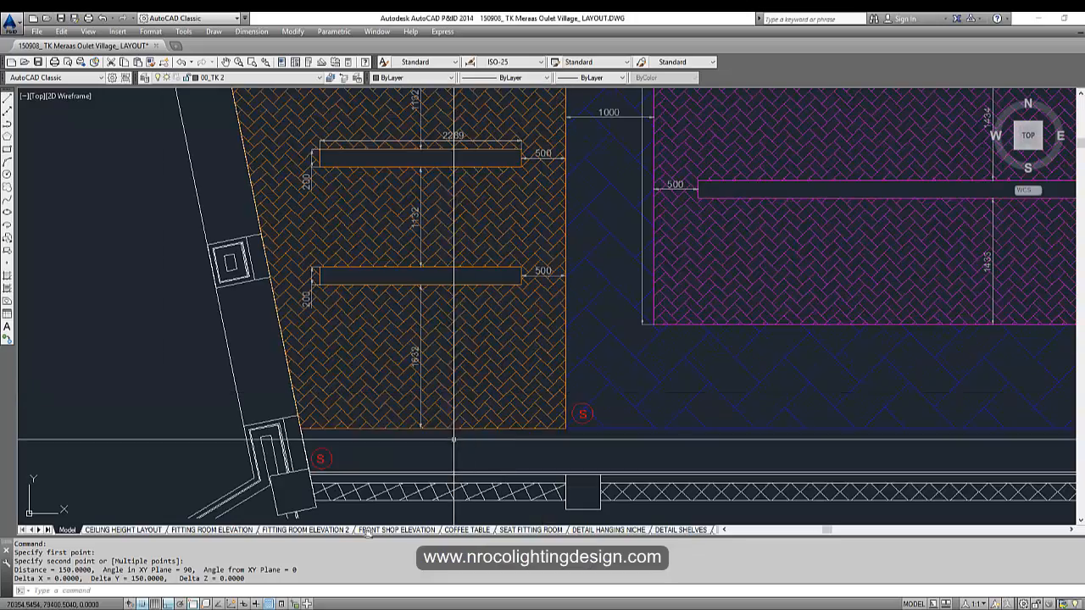
scroll(454, 439, "down", 3)
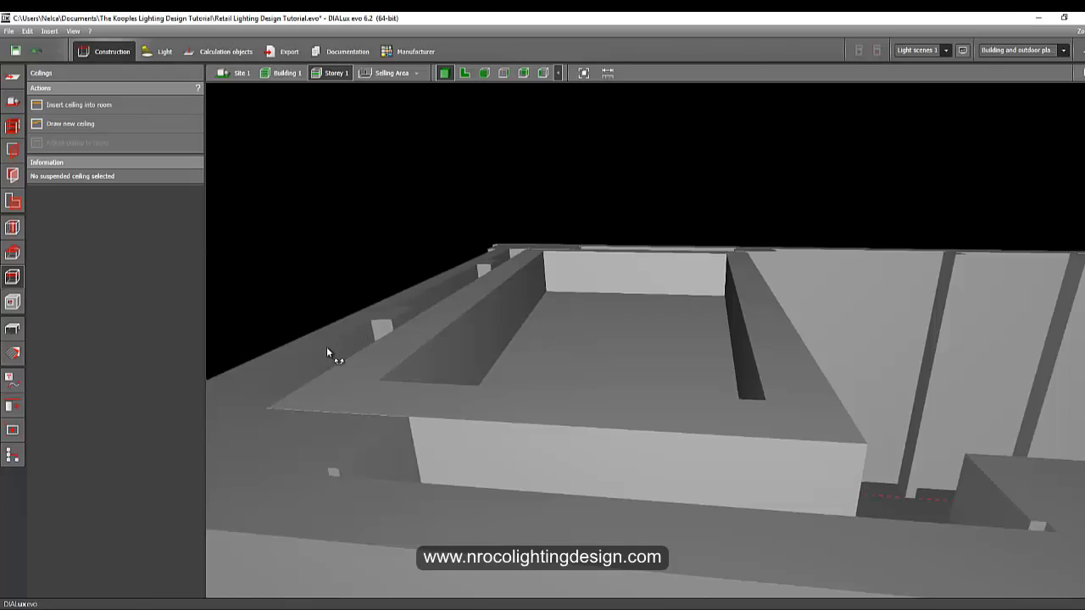
right_click_drag(326, 347, 514, 378)
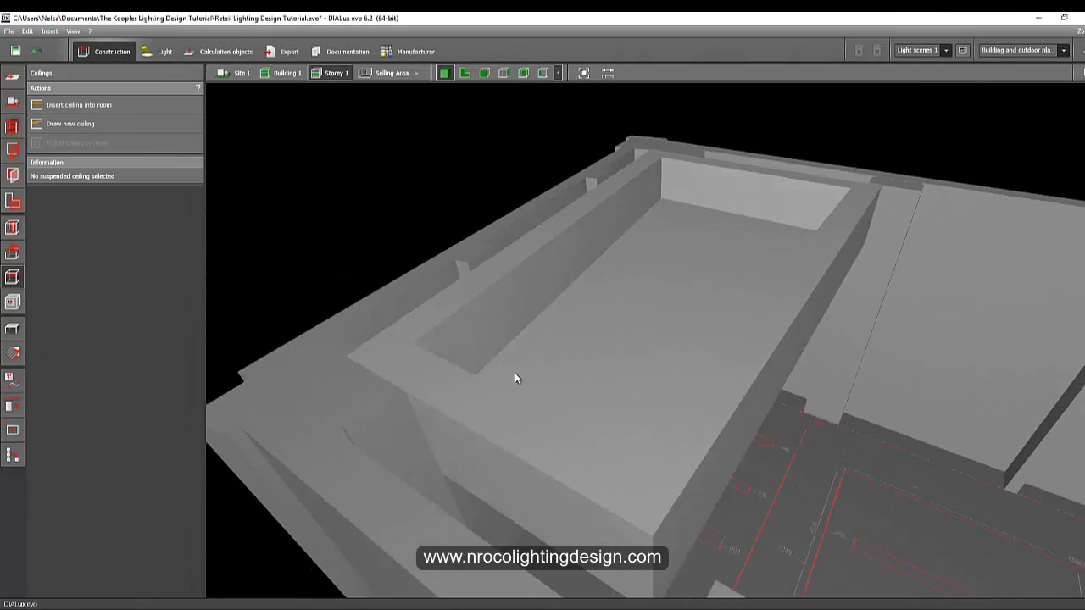
Set the shop-front ceiling's side offset to 0.1 m and inspect the stepped edge from several sides
left_click(529, 329)
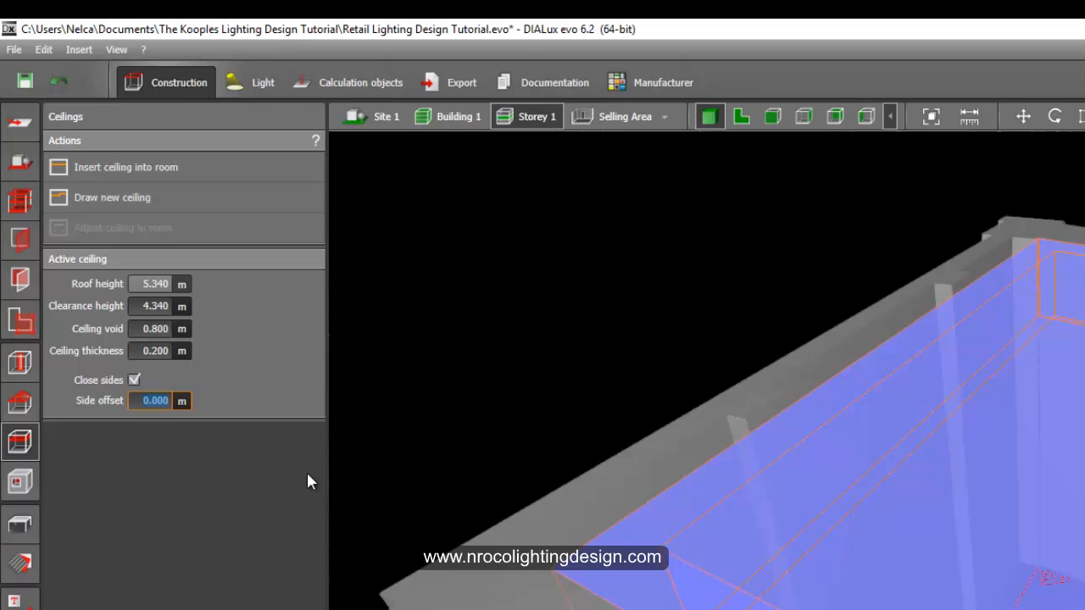
type(".1")
key("Return")
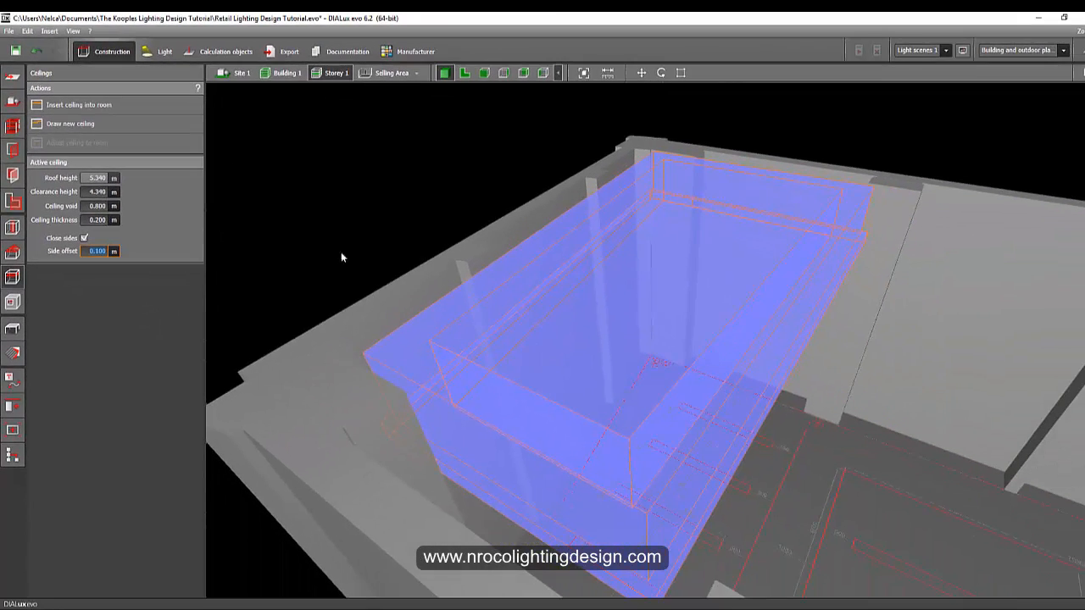
left_click(341, 253)
right_click_drag(593, 396, 534, 388)
scroll(491, 437, "up", 3)
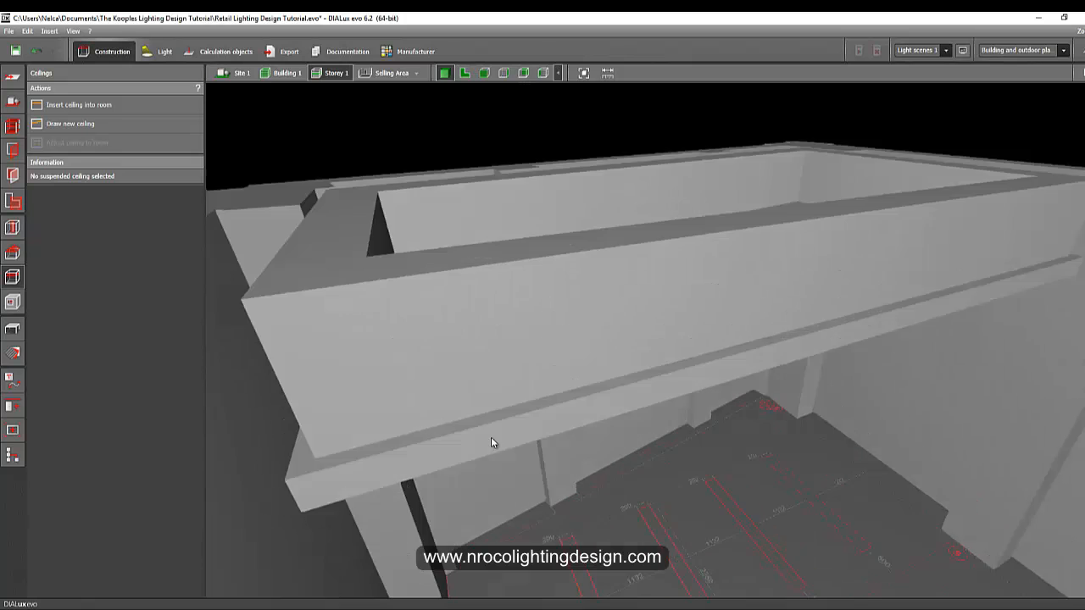
scroll(487, 434, "up", 5)
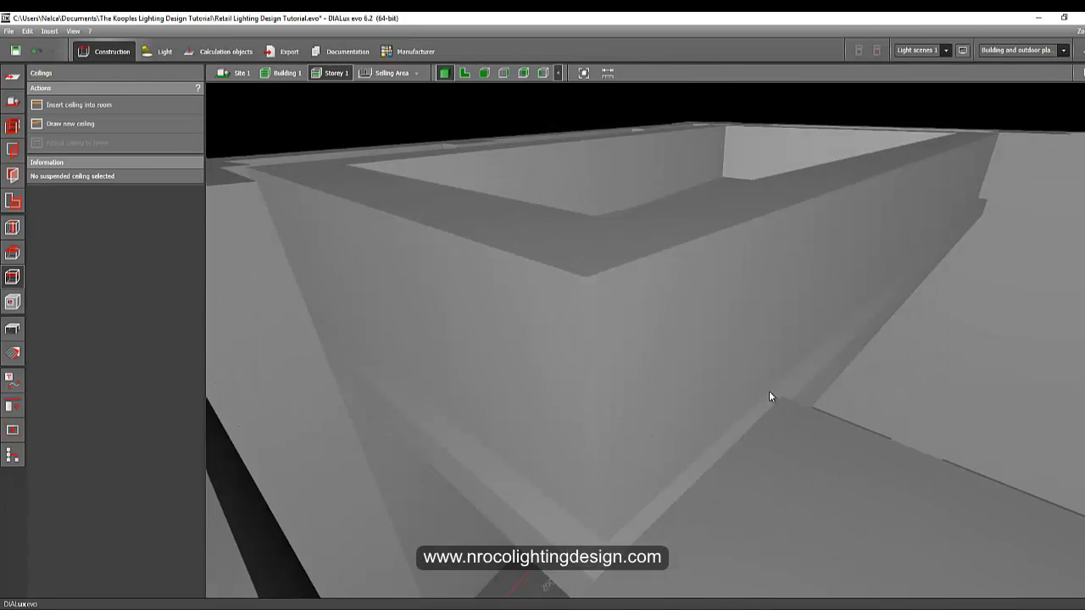
right_click_drag(694, 392, 662, 417)
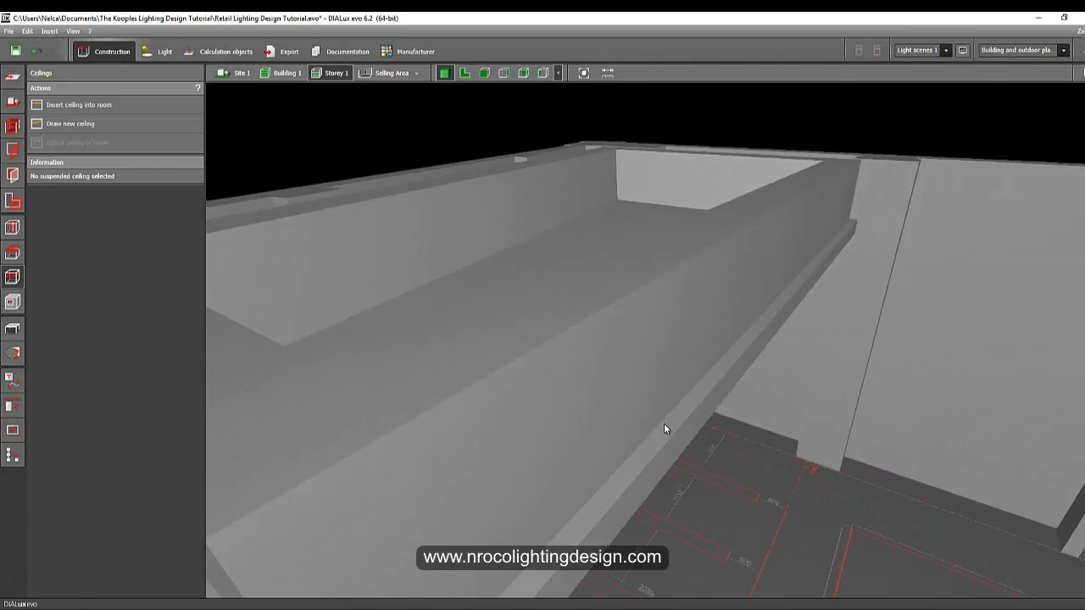
Set the shop-front ceiling's side offset to 0.15 m and deselect the ceiling
left_click(674, 396)
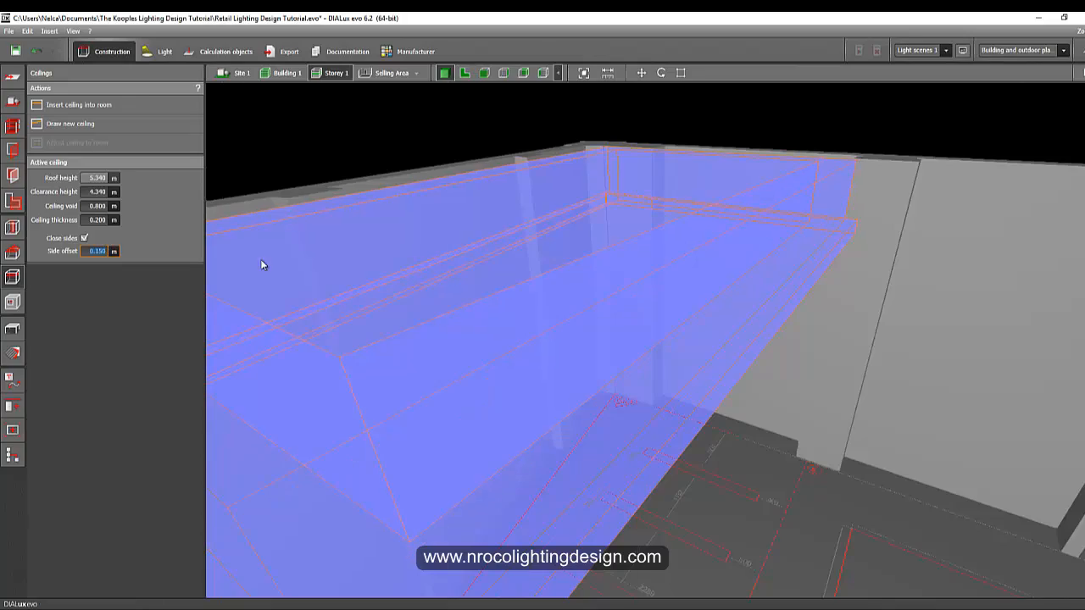
left_click(343, 136)
scroll(367, 195, "down", 4)
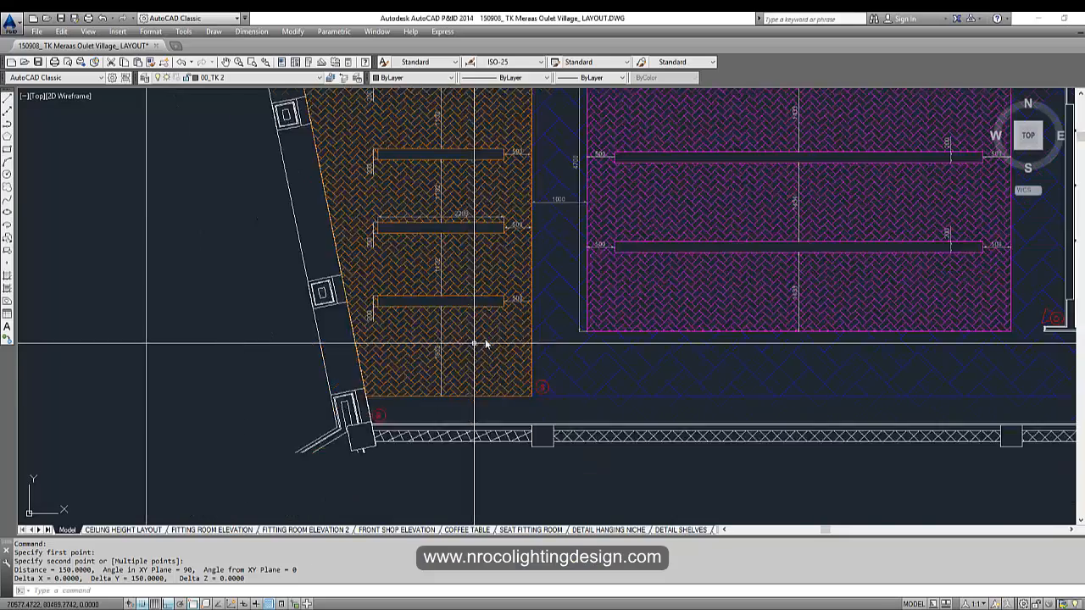
Switch to AutoCAD and examine the ceiling's edge detail beside the mirror in Section CC'
scroll(654, 230, "down", 3)
middle_click_drag(653, 230, 545, 319)
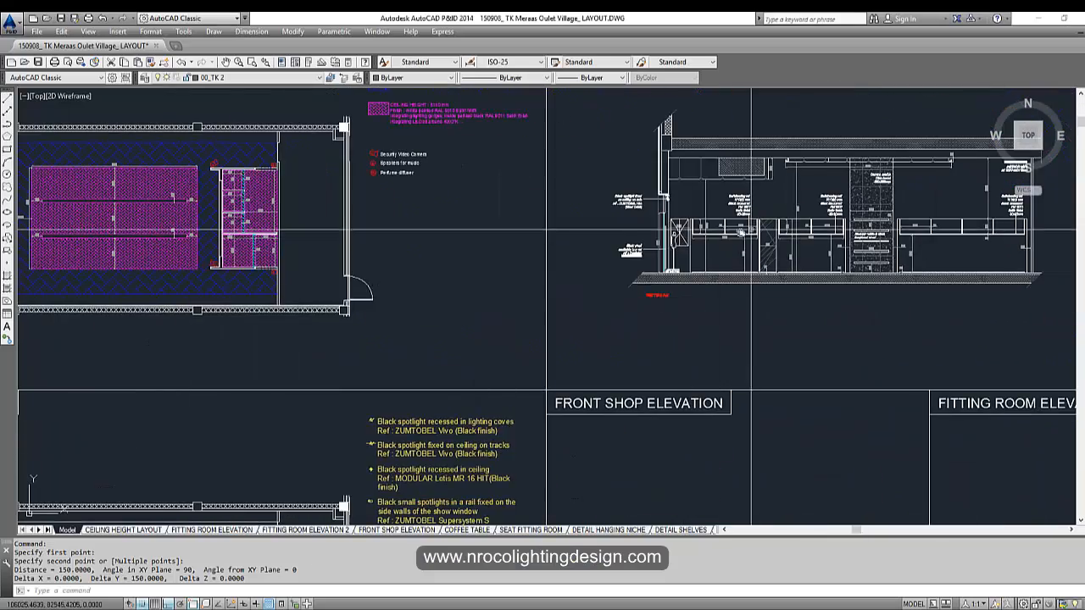
scroll(584, 255, "up", 3)
middle_click_drag(705, 273, 113, 250)
scroll(737, 196, "up", 5)
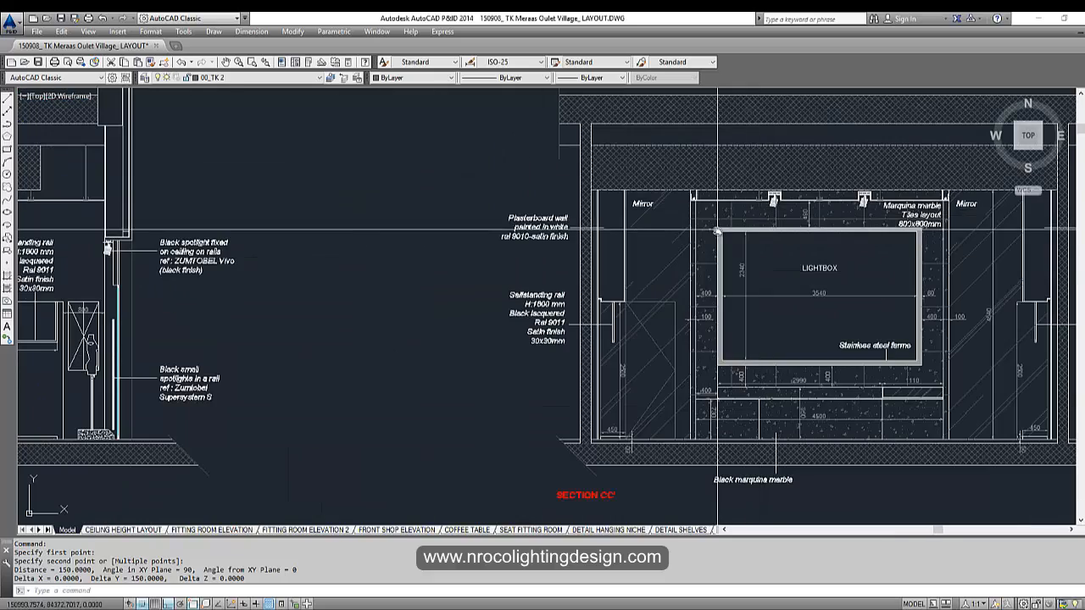
scroll(700, 200, "up", 6)
scroll(655, 184, "up", 2)
middle_click_drag(649, 200, 433, 213)
scroll(625, 201, "down", 2)
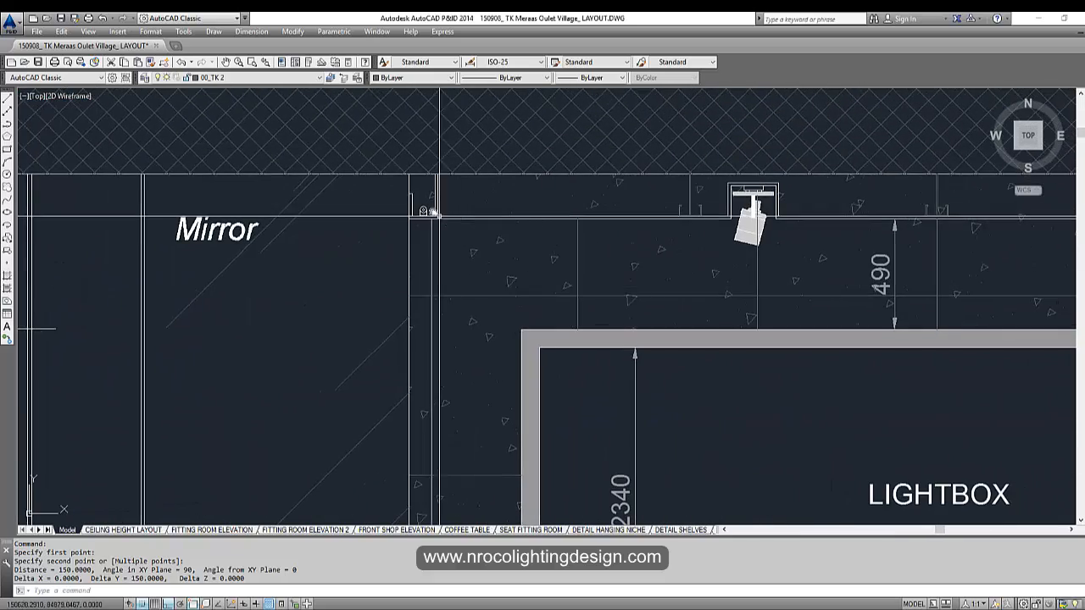
scroll(431, 206, "up", 4)
scroll(417, 226, "down", 5)
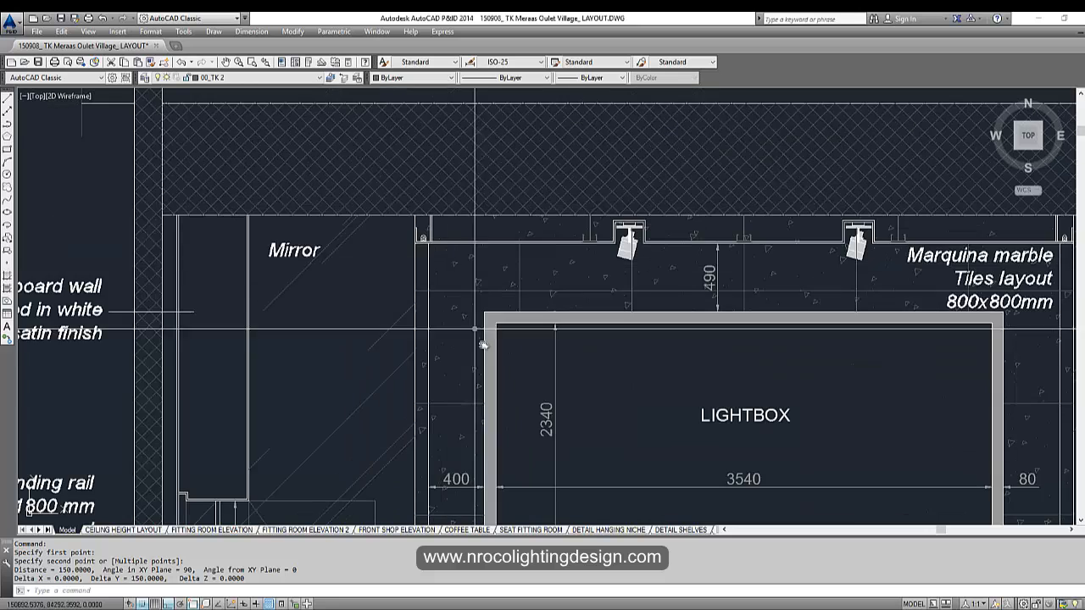
middle_click_drag(586, 336, 368, 351)
scroll(177, 250, "up", 4)
scroll(296, 257, "up", 3)
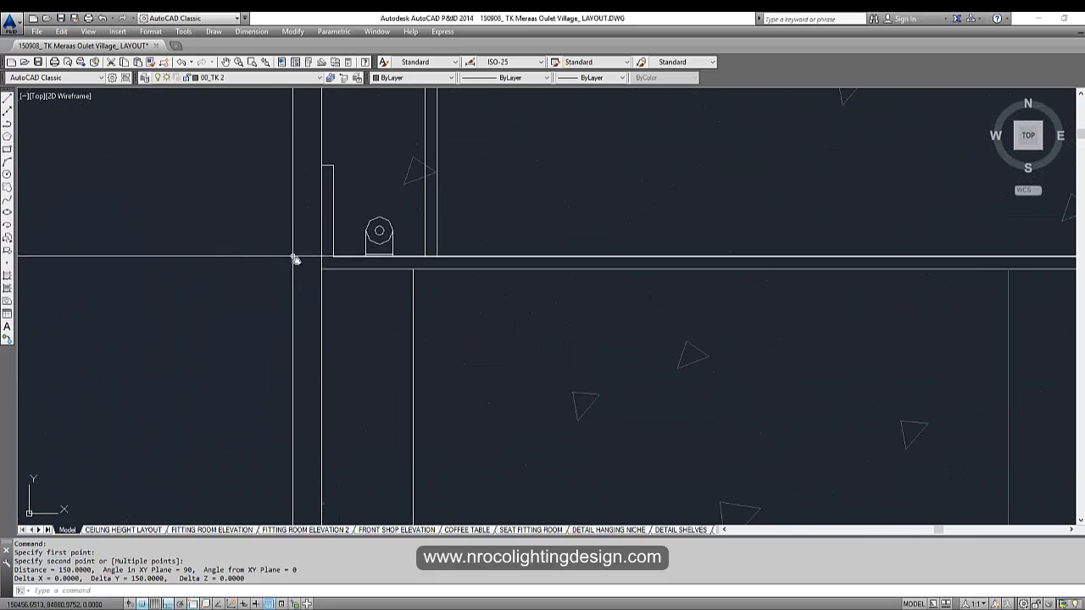
Measure the horizontal distance from the upright above the ceiling panel to the panel's outer edge in Section CC'
type("di")
key("Return")
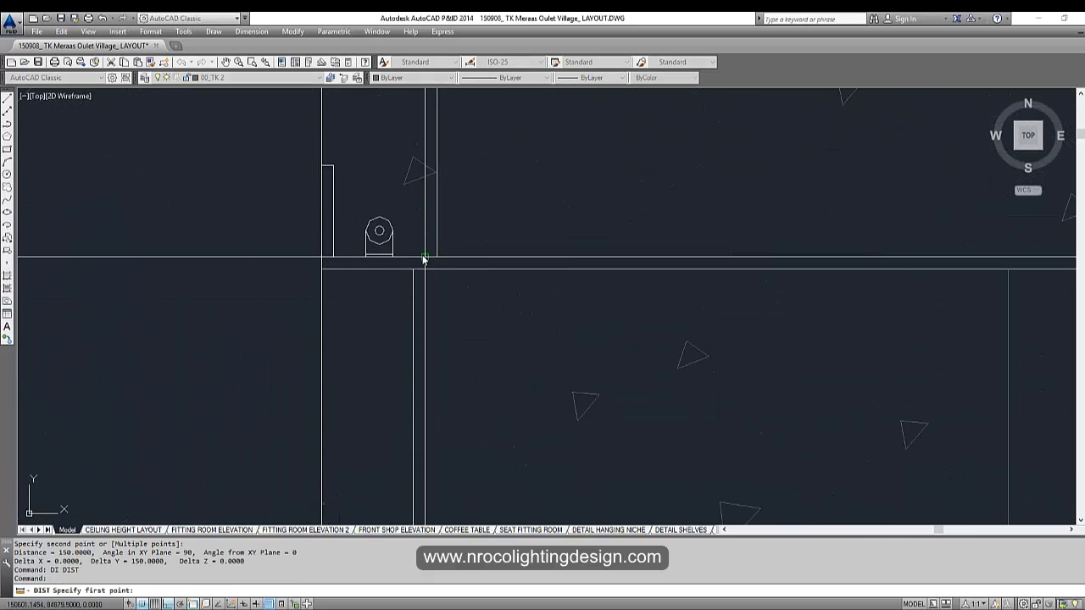
left_click(424, 256)
left_click(322, 268)
scroll(339, 254, "down", 3)
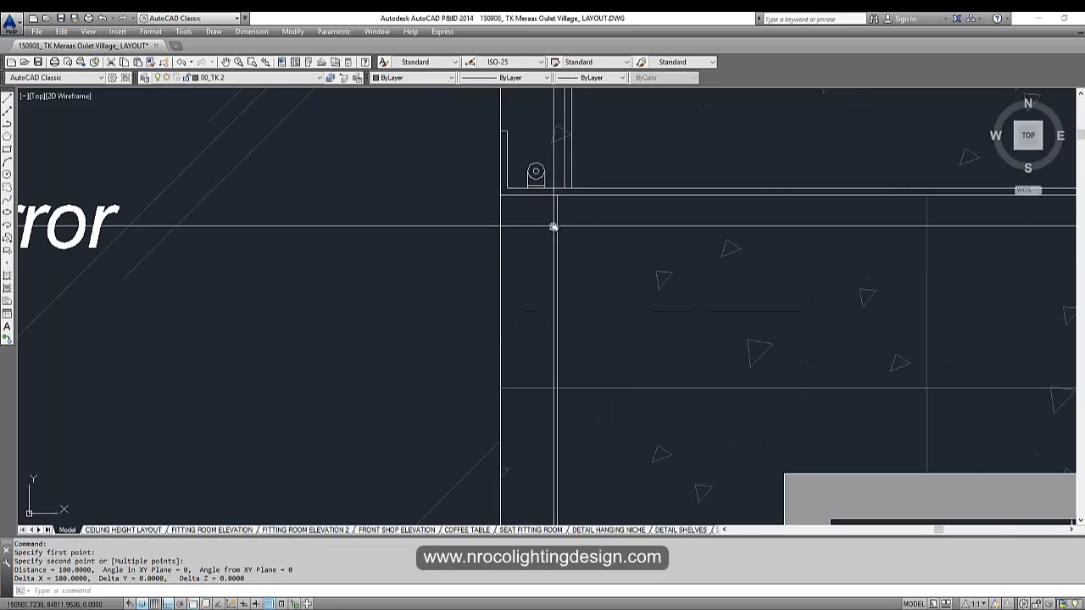
scroll(554, 226, "down", 2)
scroll(553, 227, "down", 4)
scroll(535, 252, "down", 3)
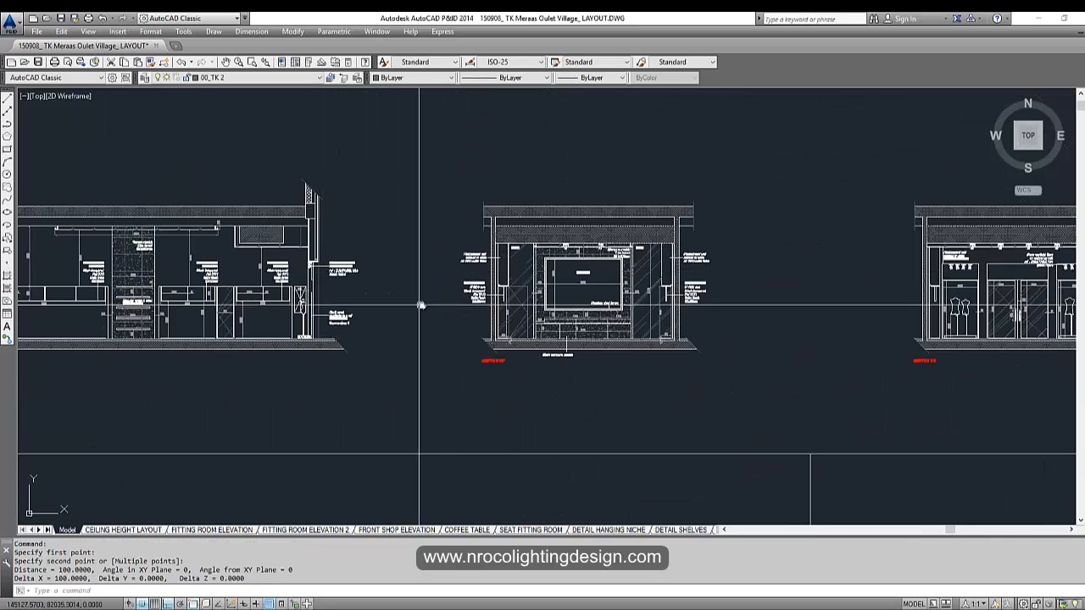
scroll(535, 294, "up", 2)
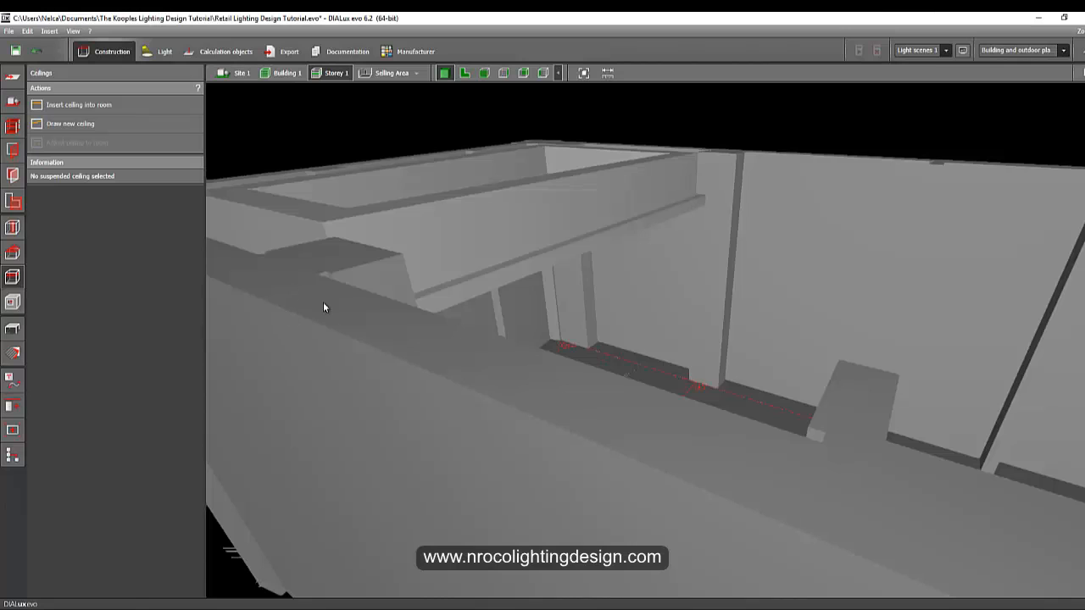
Switch back to DIALux evo, open the Selling Area room and inspect its shop-front ceiling in 3D from below
right_click_drag(323, 303, 488, 92)
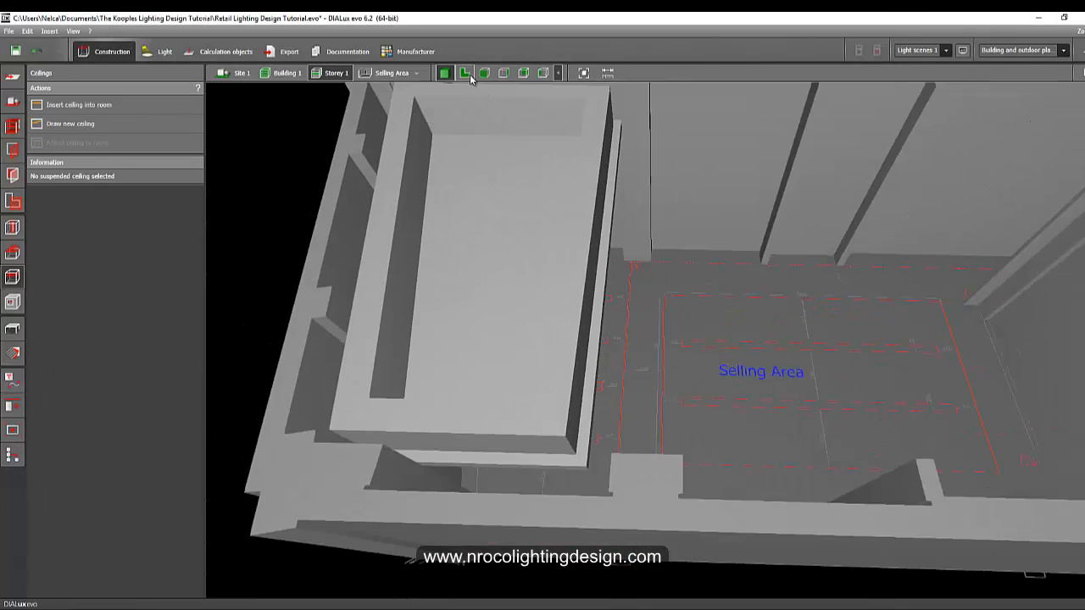
left_click(467, 74)
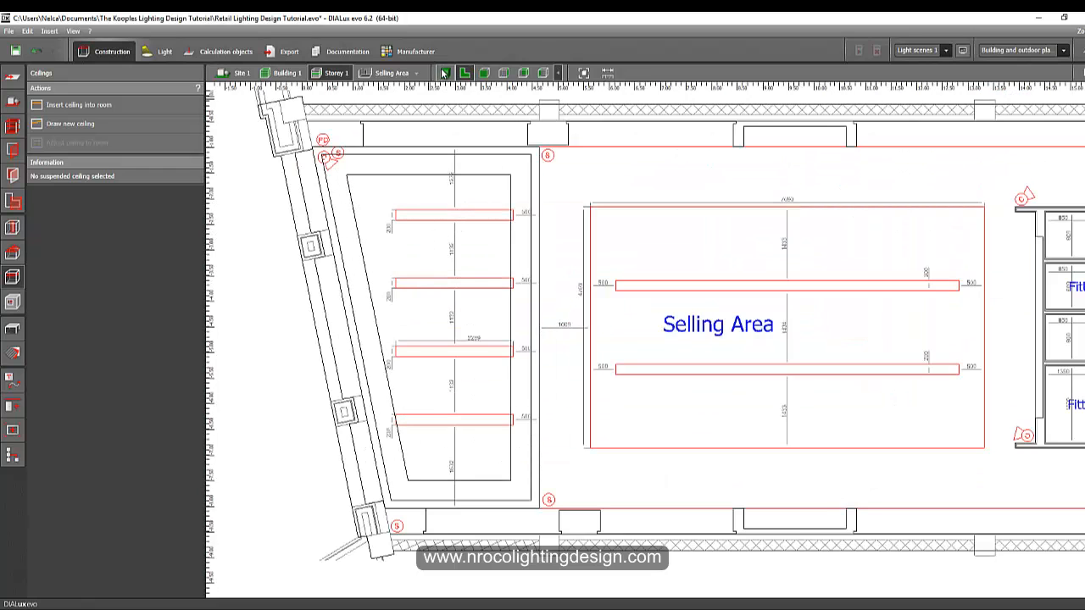
left_click(382, 80)
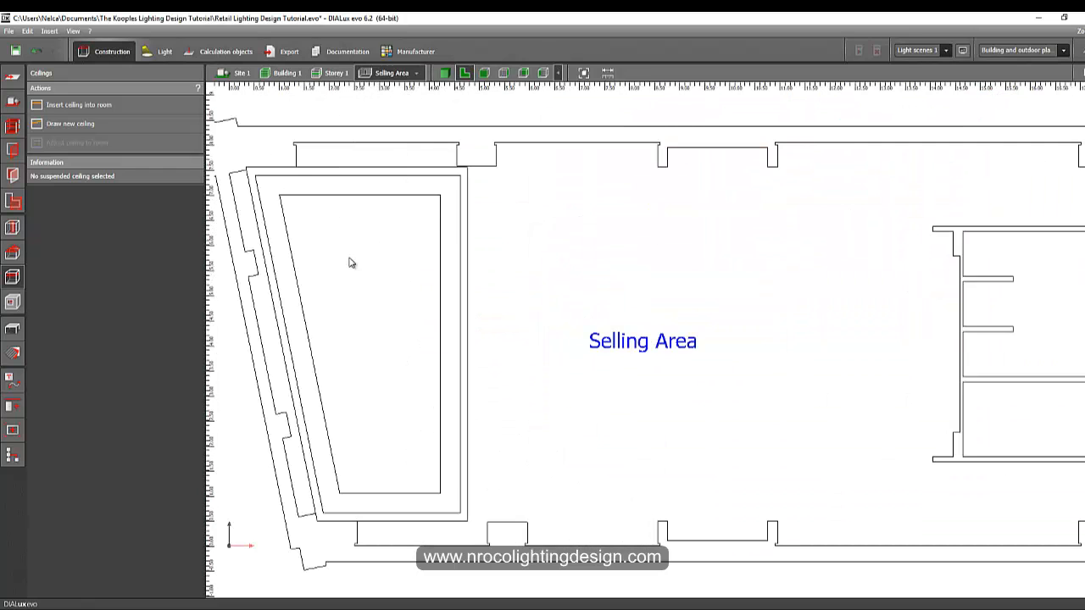
left_click(443, 78)
right_click_drag(400, 317, 502, 234)
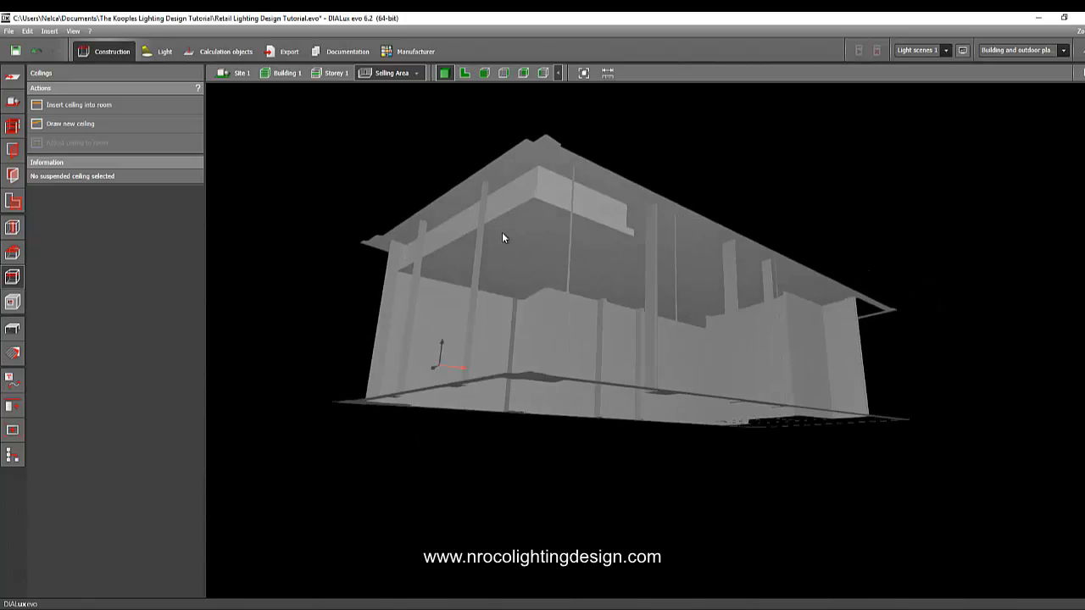
scroll(508, 195, "up", 3)
right_click_drag(508, 195, 497, 232)
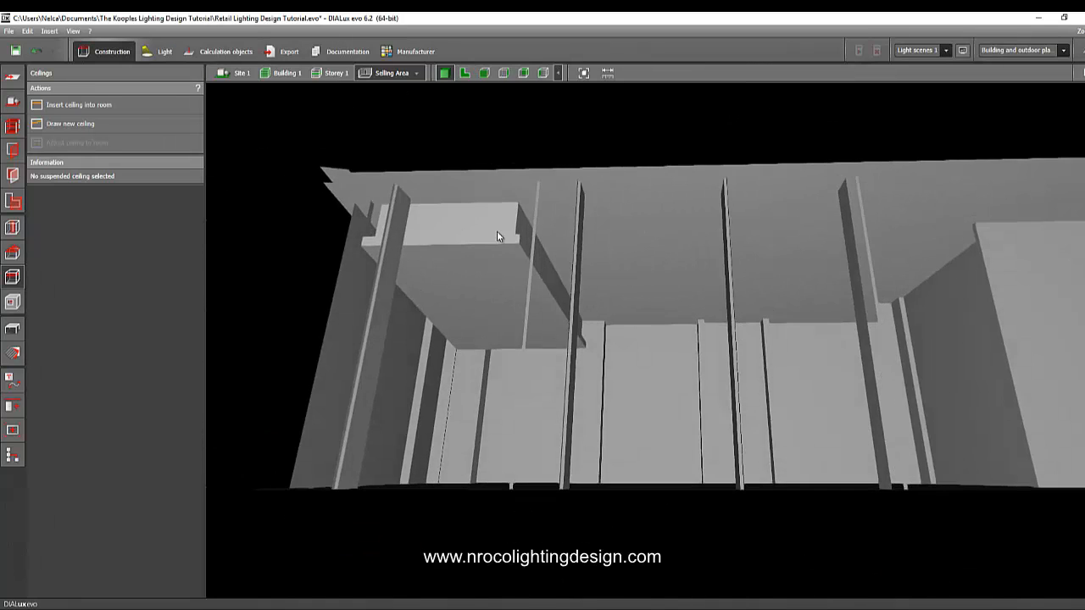
Draw a rectangular cutout about 0.44 by 1.92 m on the underside of the shop-front ceiling
scroll(497, 234, "up", 4)
right_click_drag(489, 281, 353, 228)
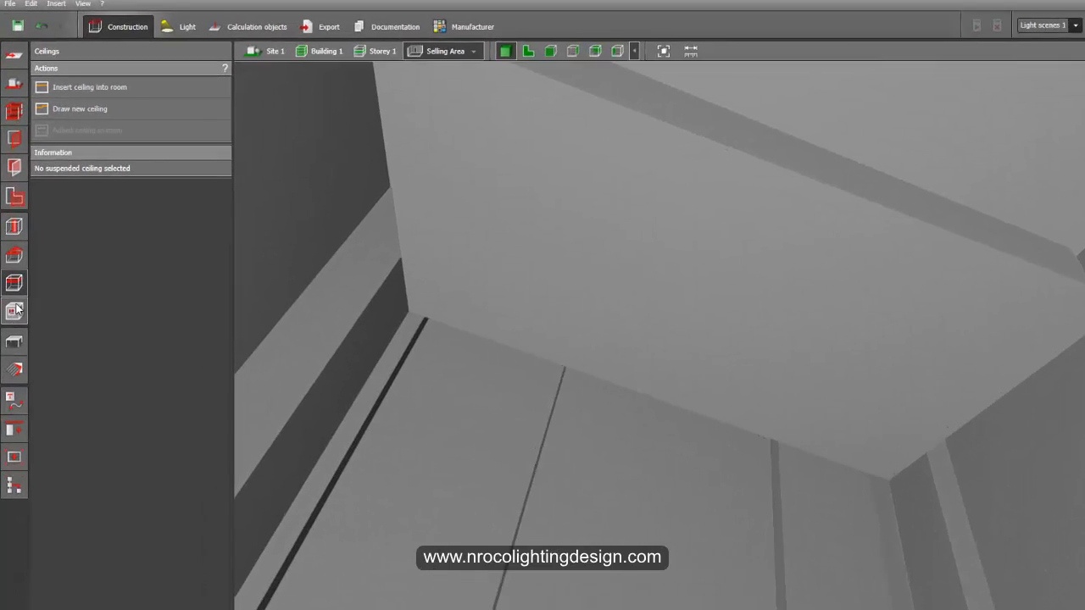
left_click(17, 331)
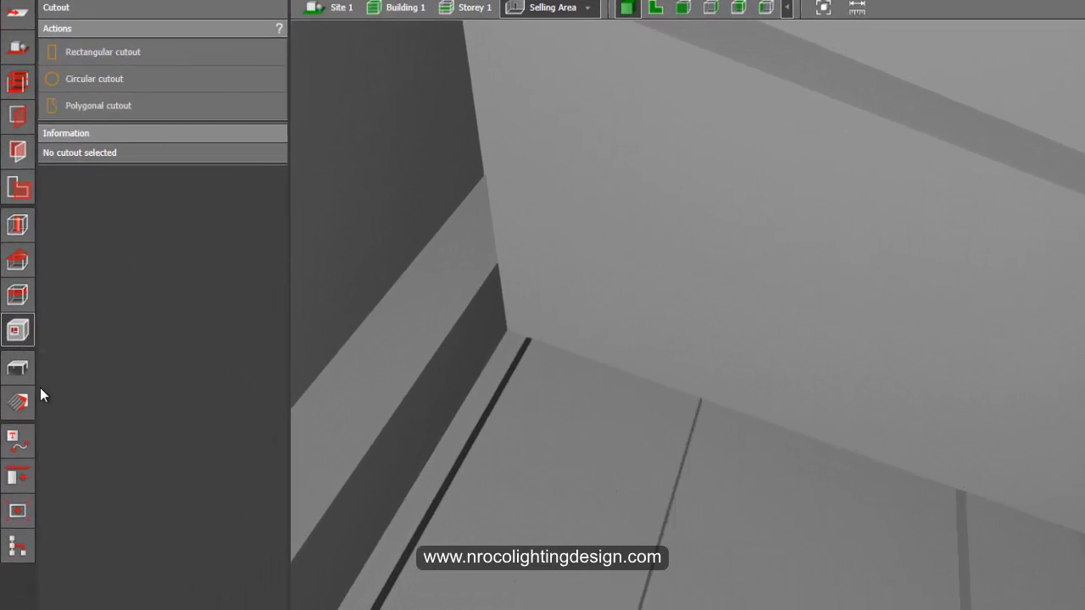
left_click(99, 54)
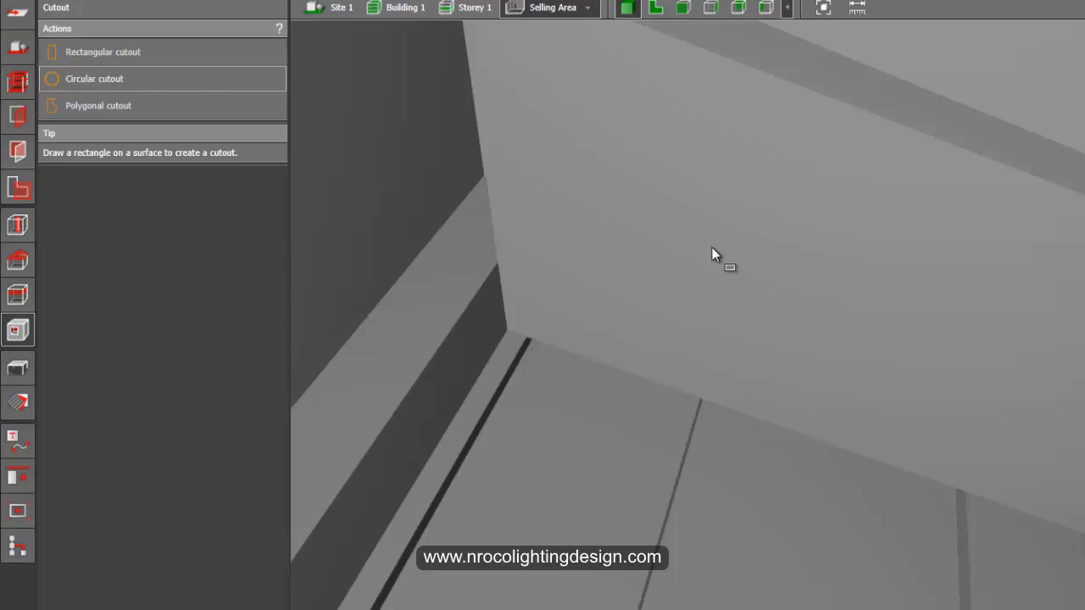
left_click(713, 167)
left_click(675, 346)
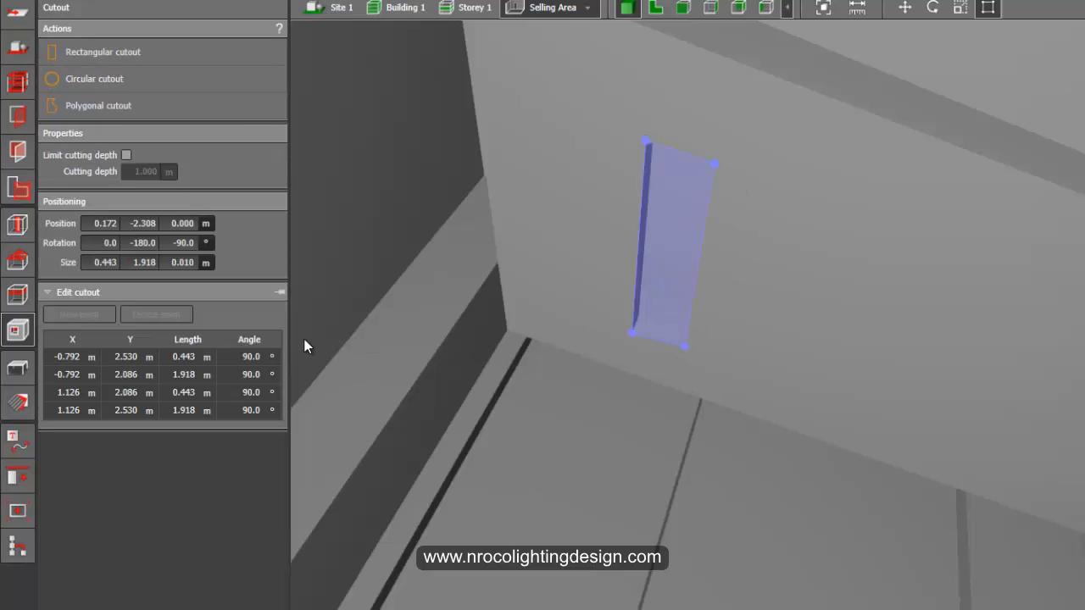
Limit the new cutout's cutting depth to 0.15 m
left_click(125, 155)
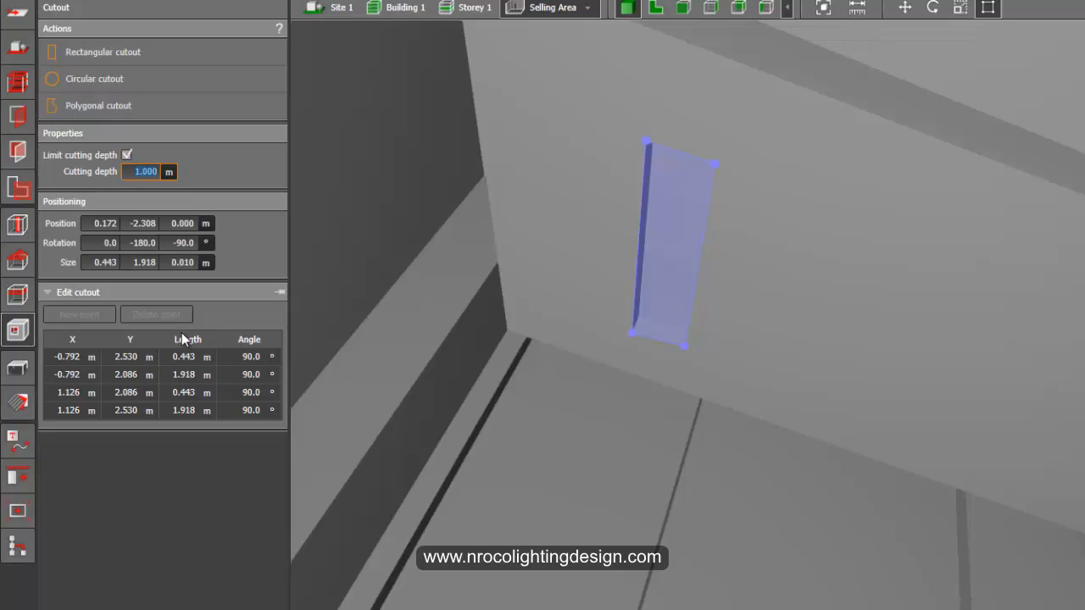
type(".15")
key("Return")
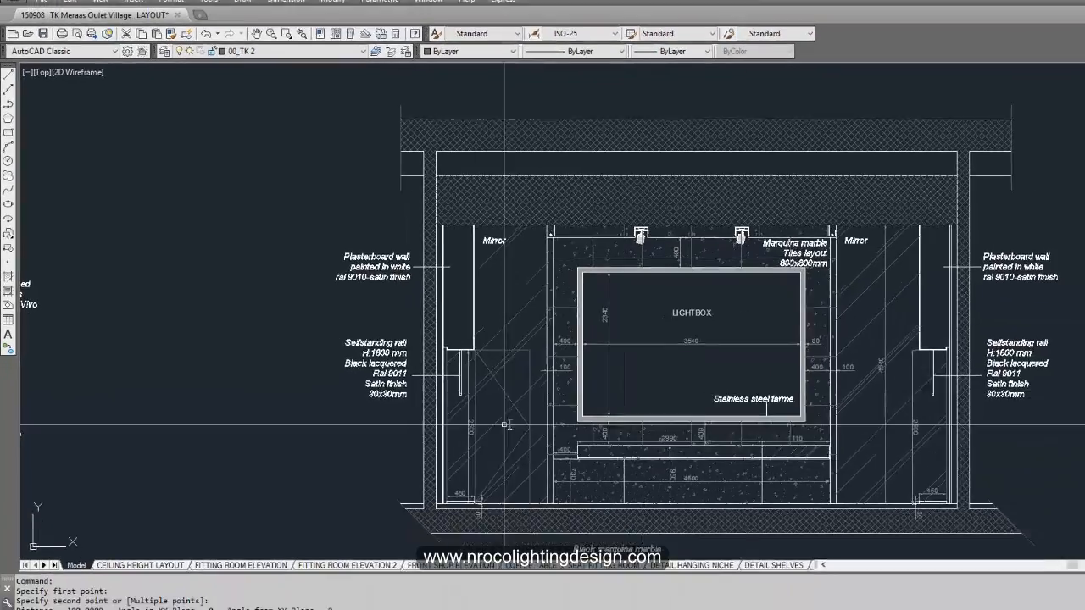
Switch to AutoCAD and examine the slots and their dimensions in the shop-front area of the ceiling plan
scroll(736, 273, "down", 5)
middle_click_drag(207, 322, 597, 312)
scroll(176, 224, "up", 4)
scroll(286, 376, "up", 4)
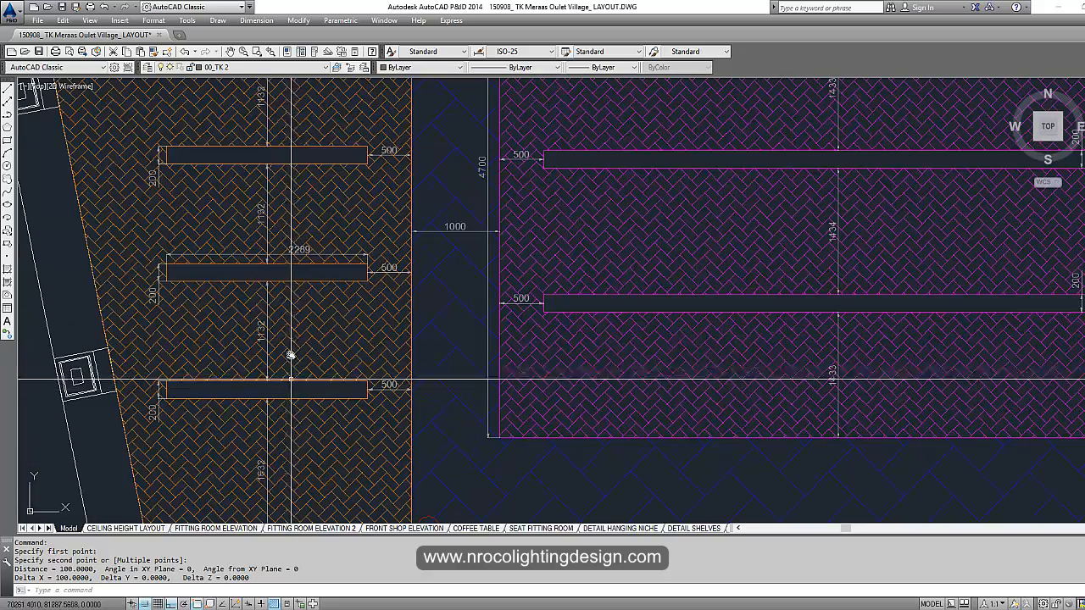
scroll(290, 356, "down", 4)
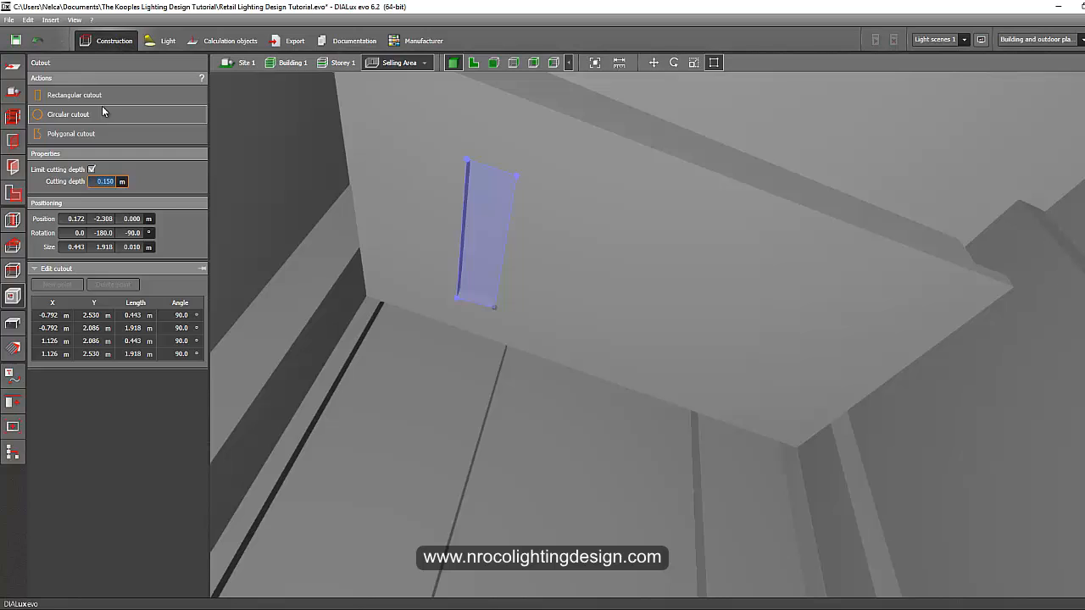
In DIALux evo, draw two more rectangular cutouts beside the first, about 0.55 by 1.95 m and 0.70 by 1.58 m, limiting cutting depth to 0.15 m
left_click(93, 95)
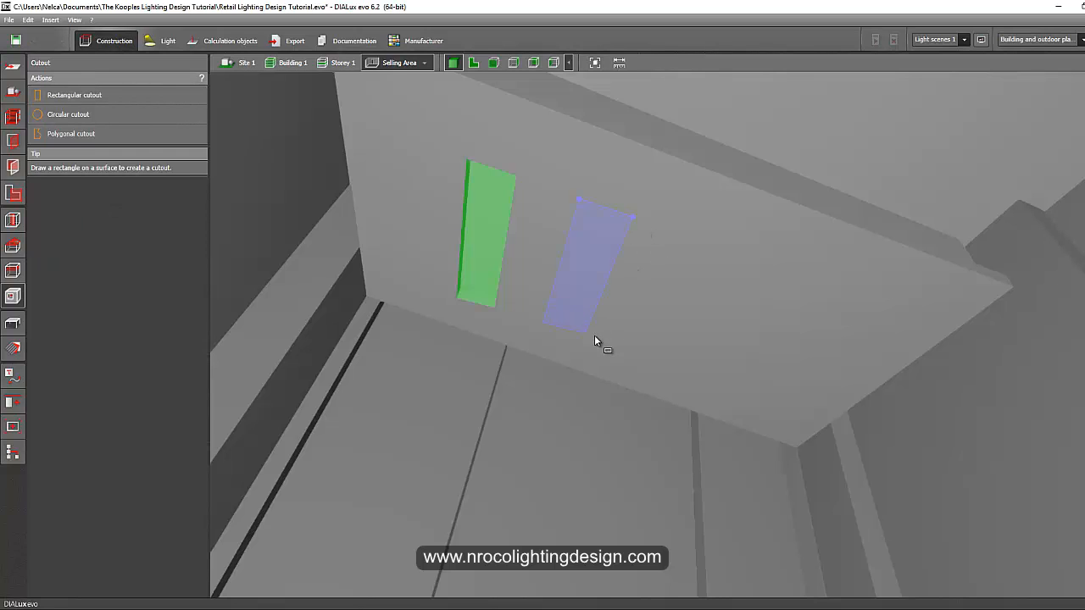
left_click(594, 334)
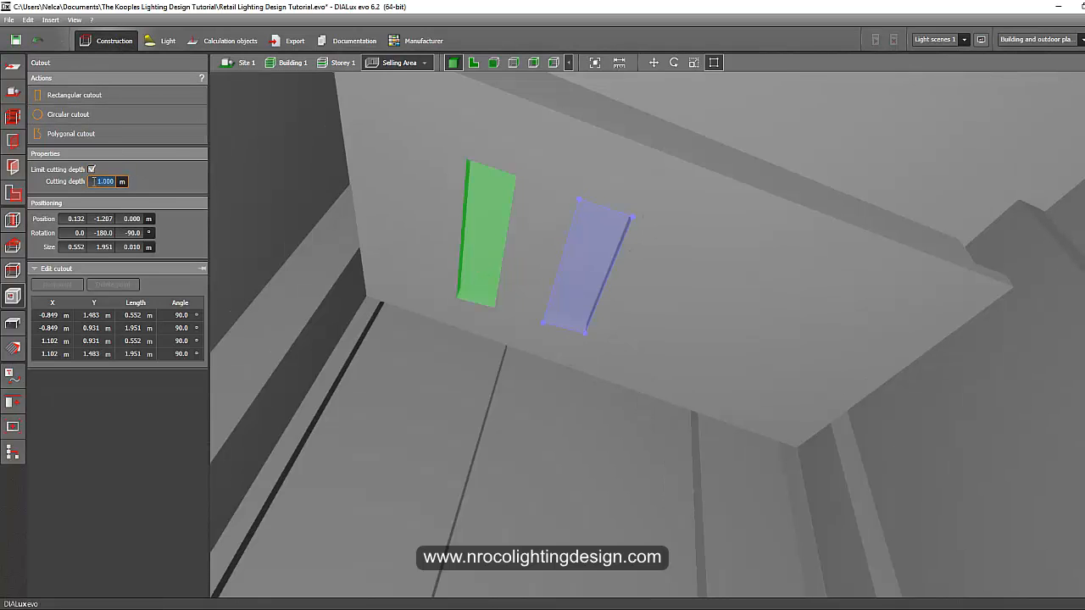
left_click(93, 95)
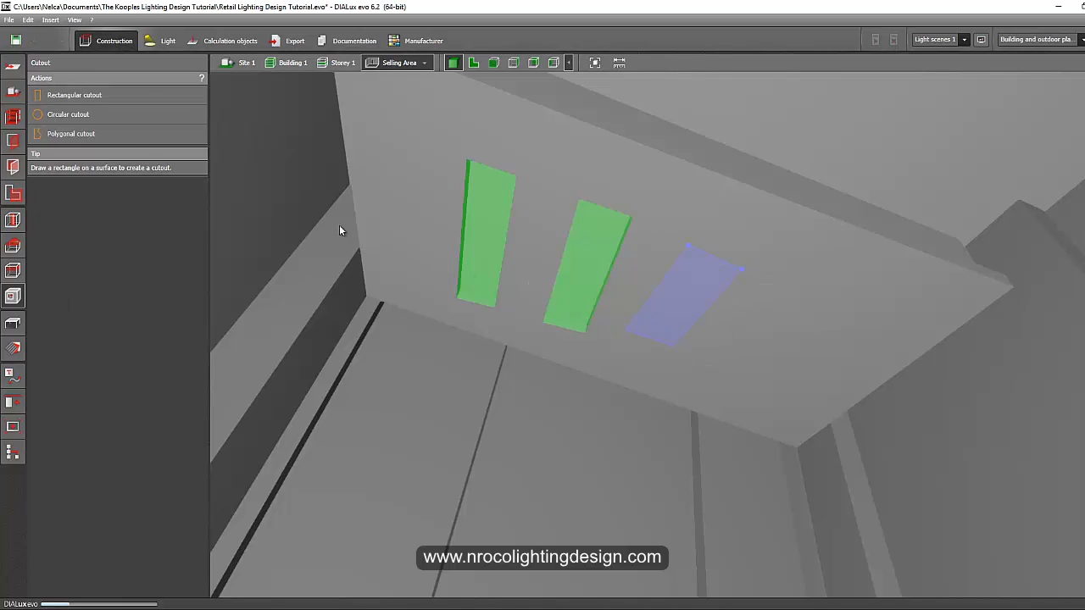
left_click(96, 183)
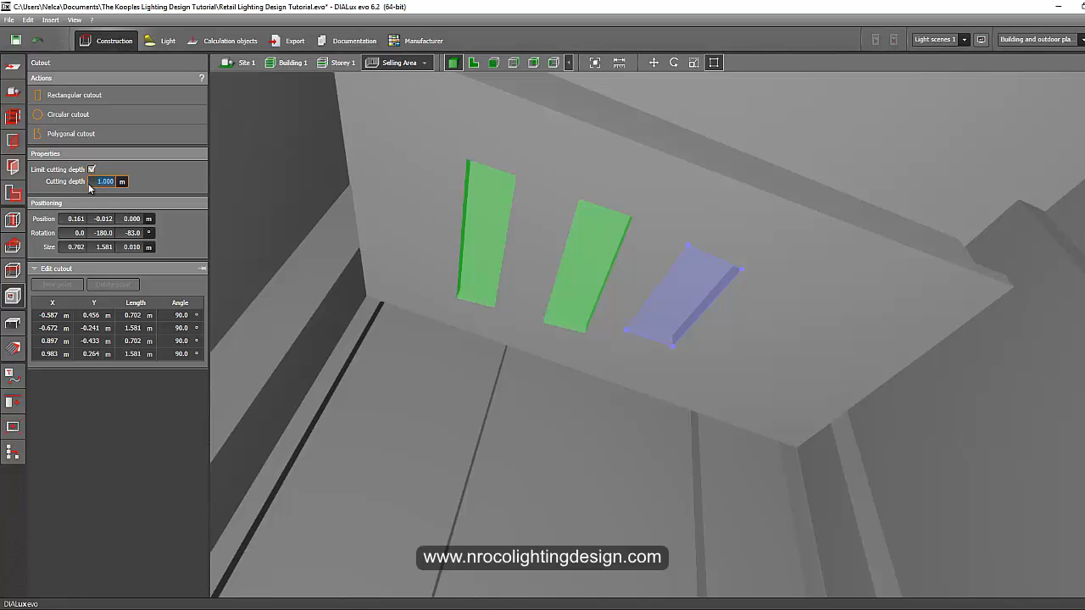
type("0.15")
key("Return")
Draw a fourth rectangular cutout about 0.73 by 1.97 m on the shop-front ceiling and limit its cutting depth to 0.15 m
left_click(65, 96)
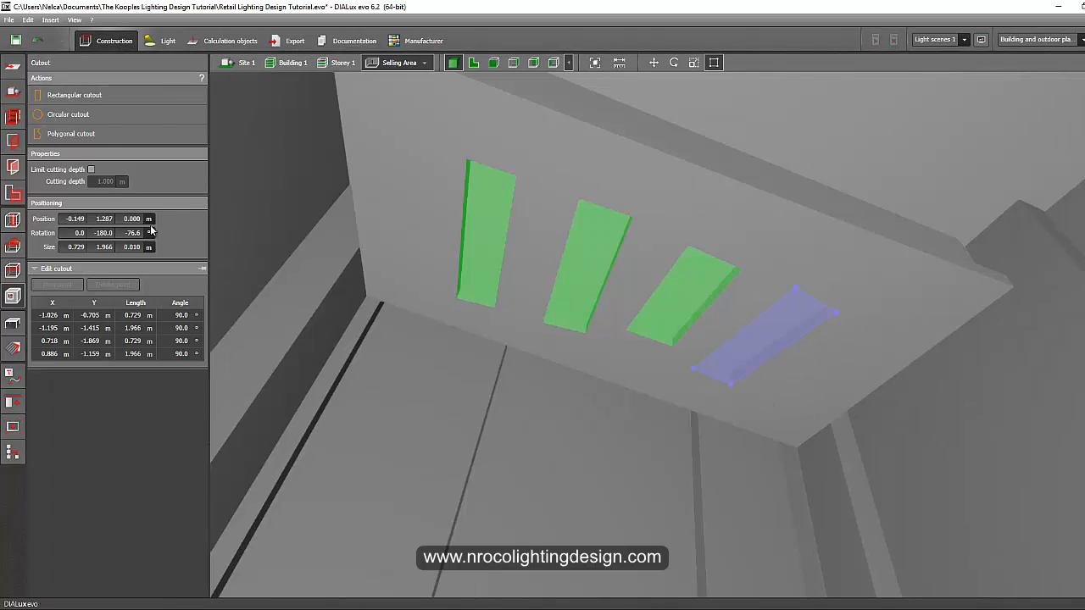
left_click(100, 182)
type("0.15")
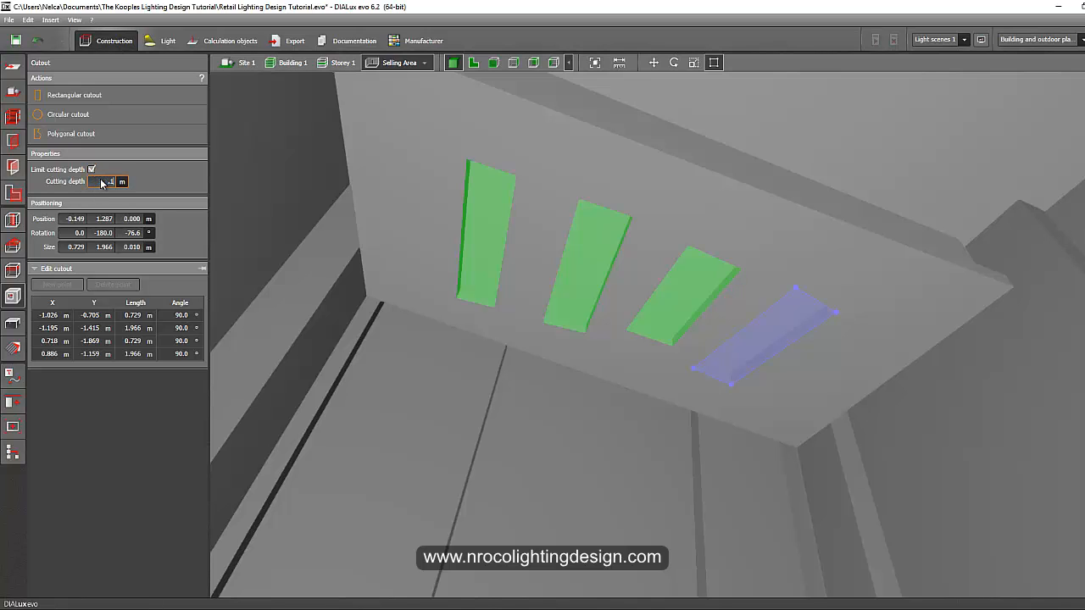
key("Return")
Switch to the plan view and show the Gen Layout for Dialux drawing in the Selling Area
left_click(474, 64)
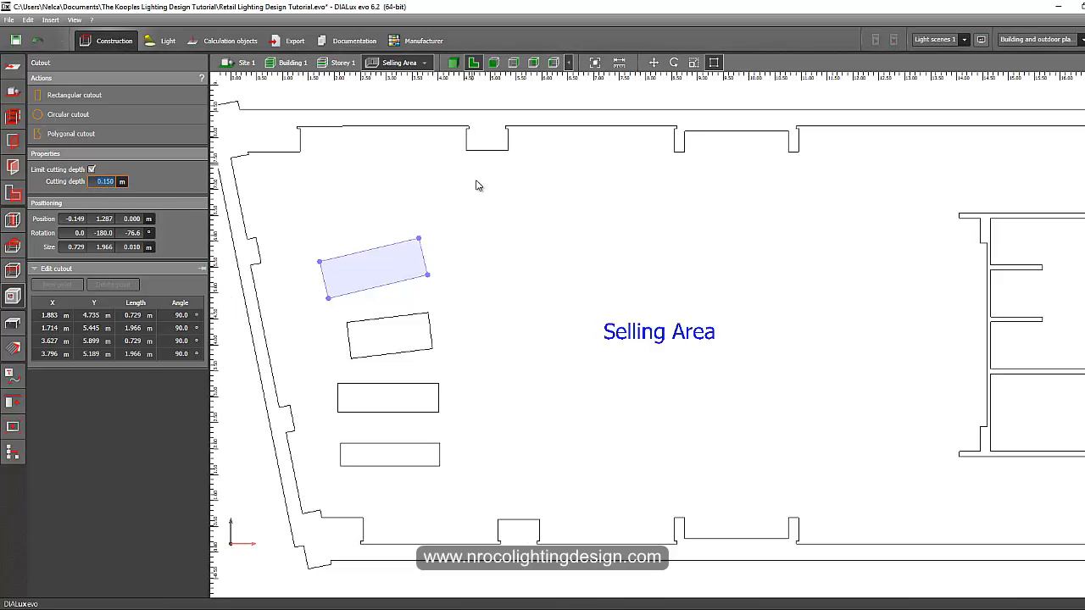
left_click(343, 63)
left_click(396, 64)
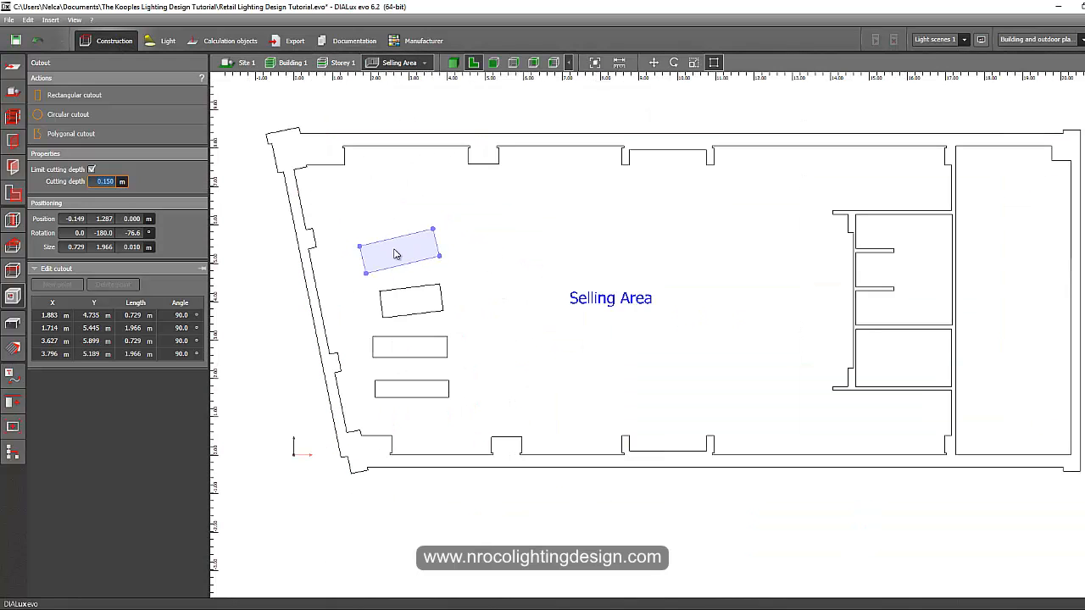
left_click(12, 68)
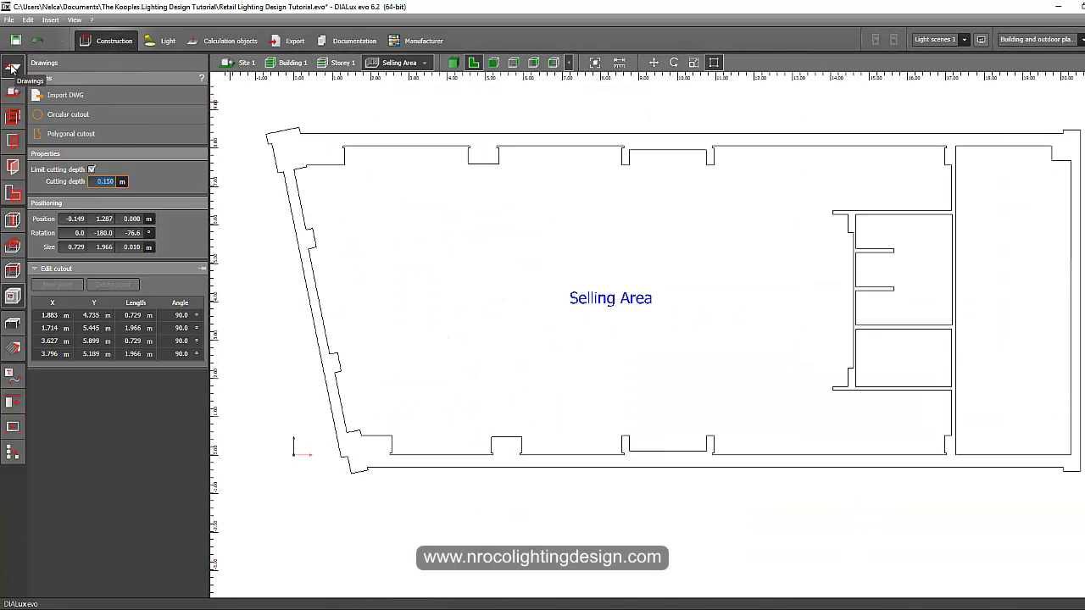
left_click(53, 277)
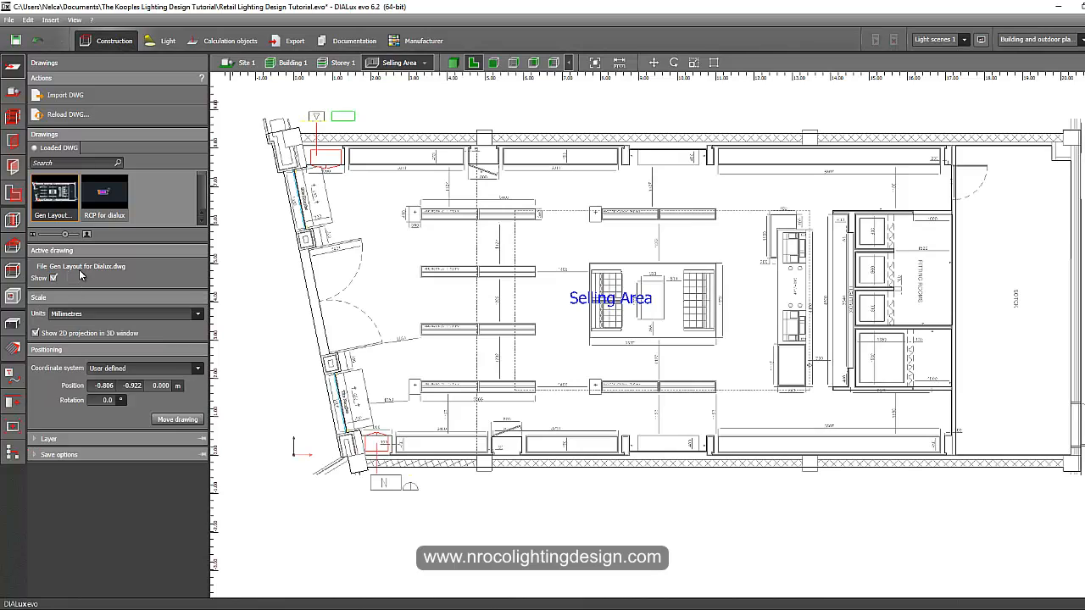
Select the first cutout and, in the Storey 1 plan, move its four corners onto the lowest 2289 by 200 mm slot outline
left_click(455, 63)
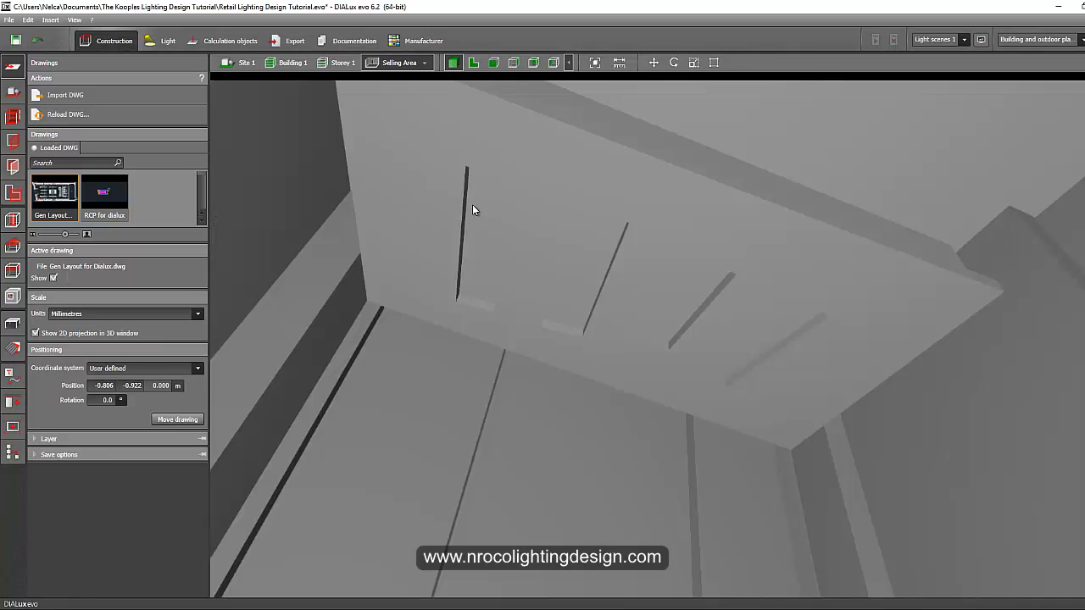
left_click(13, 296)
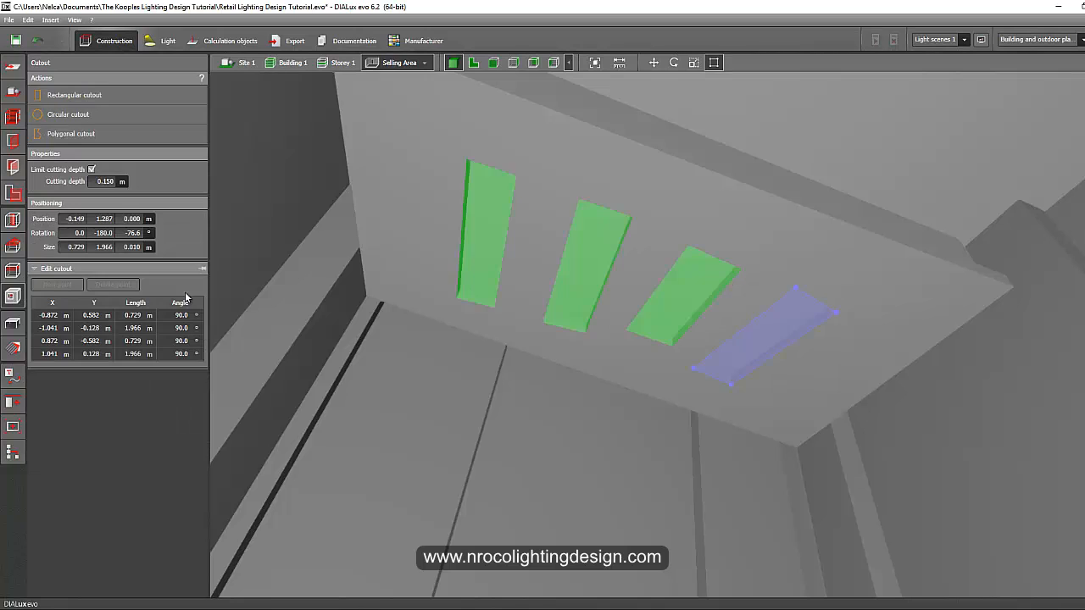
left_click(484, 212)
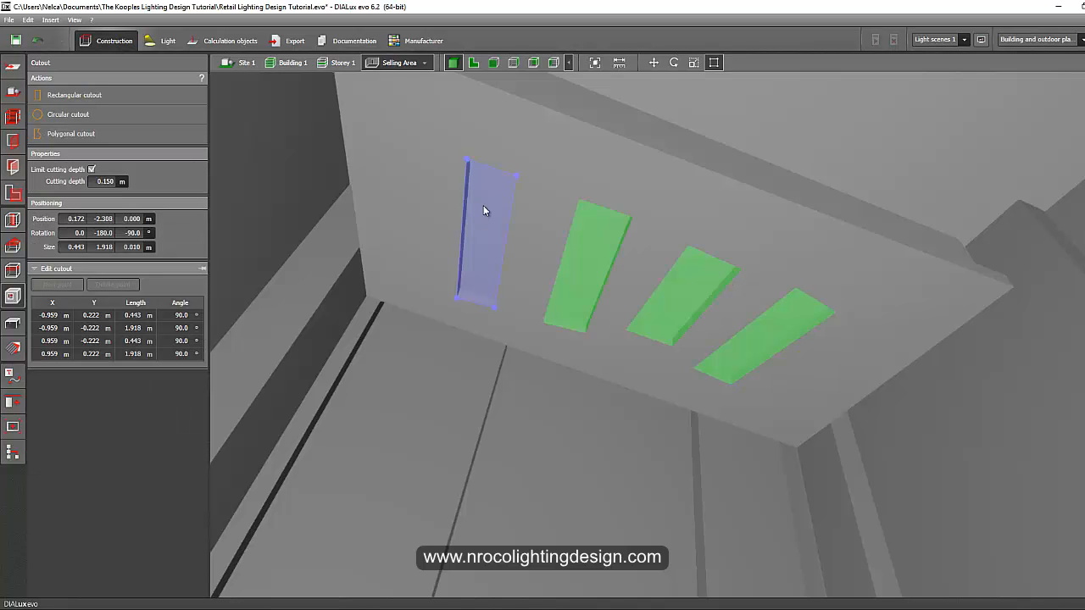
left_click(474, 64)
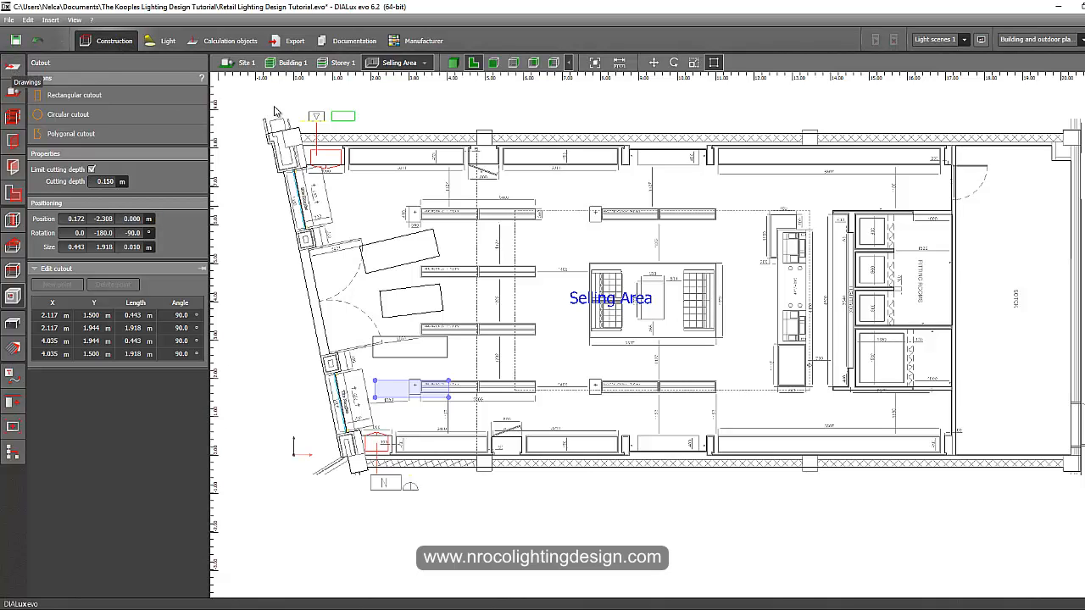
left_click(341, 64)
scroll(432, 457, "up", 6)
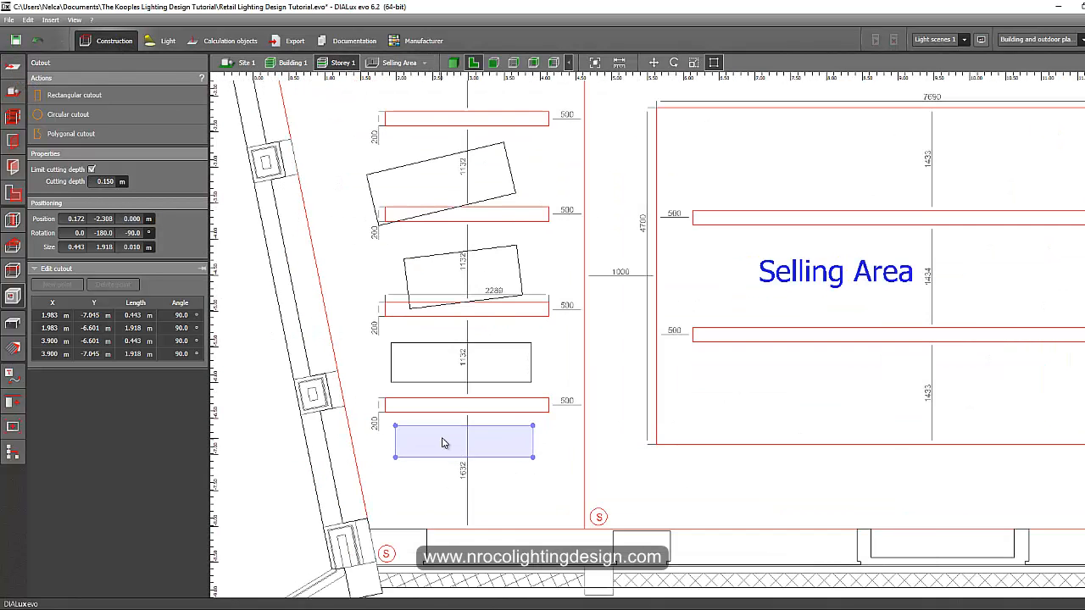
left_click_drag(351, 357, 318, 265)
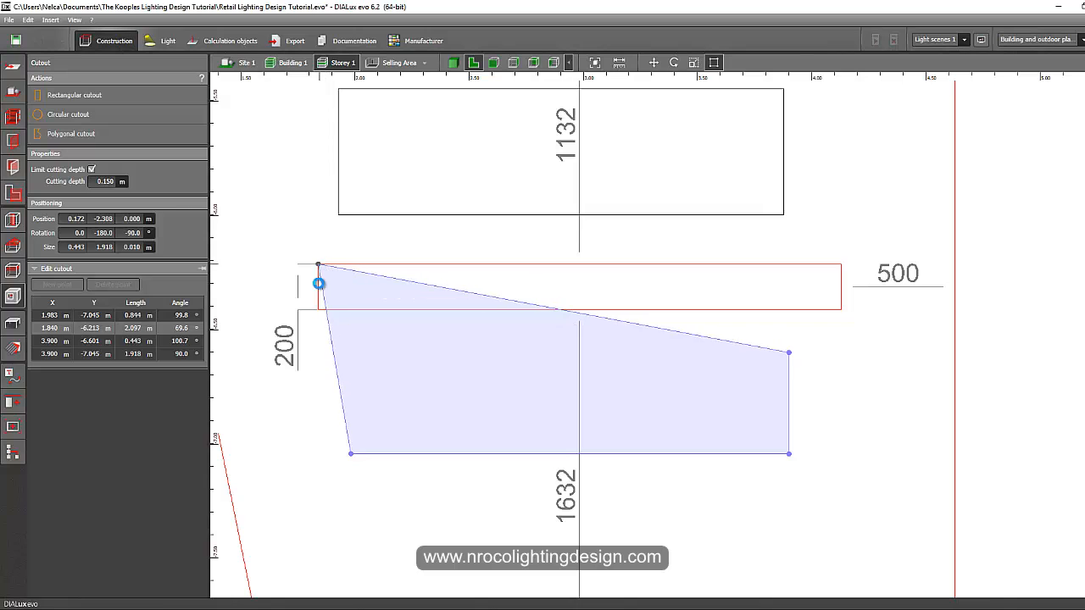
left_click_drag(351, 453, 319, 311)
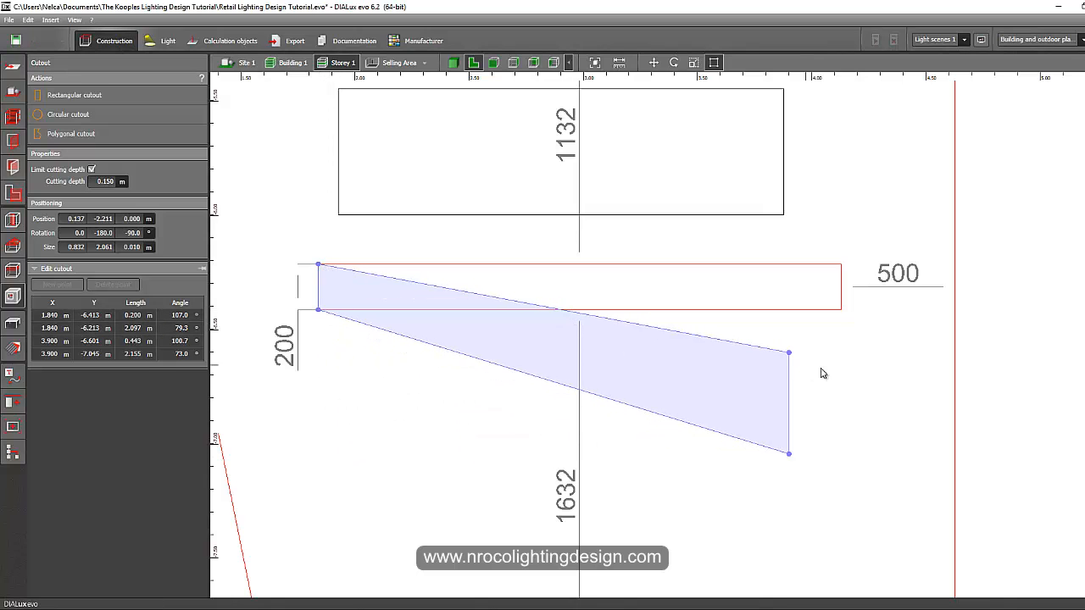
left_click_drag(790, 354, 841, 265)
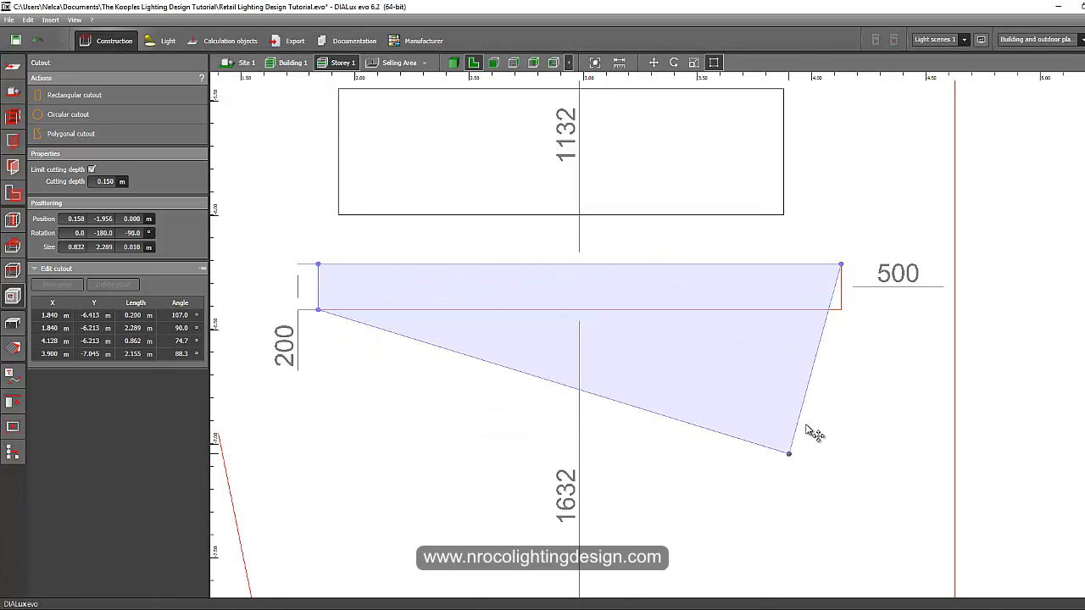
left_click_drag(789, 453, 841, 309)
Select the fourth cutout and move its four corners to the uppermost slot outline in the shop-front ceiling
middle_click_drag(693, 176, 712, 369)
scroll(708, 368, "down", 3)
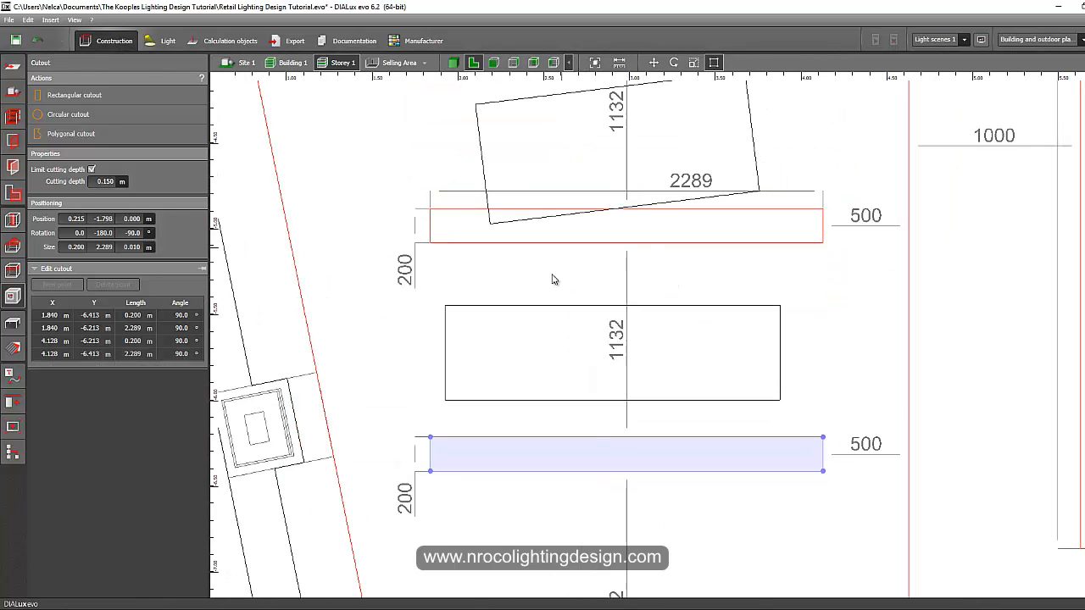
middle_click_drag(504, 243, 501, 499)
scroll(502, 394, "down", 2)
scroll(539, 203, "down", 1)
middle_click_drag(538, 214, 538, 374)
left_click(551, 335)
left_click_drag(417, 358, 449, 245)
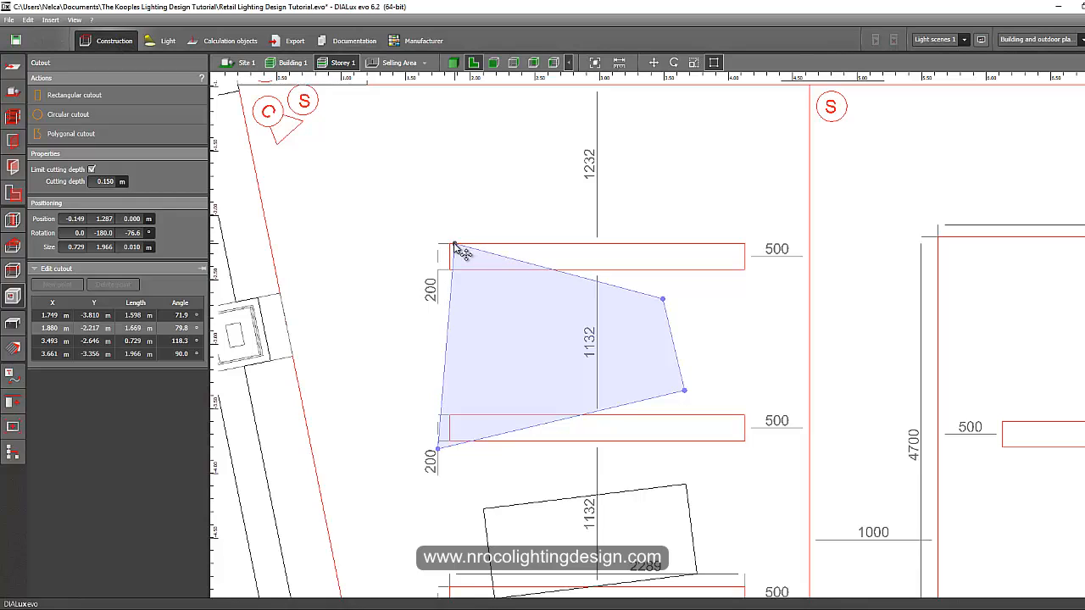
left_click_drag(439, 449, 449, 270)
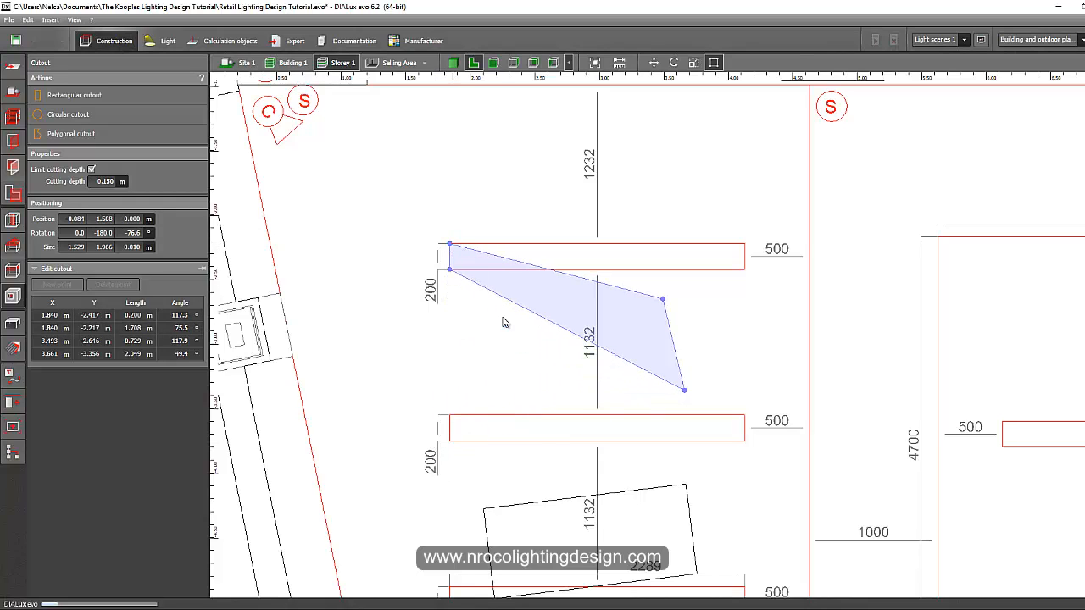
left_click_drag(664, 300, 746, 244)
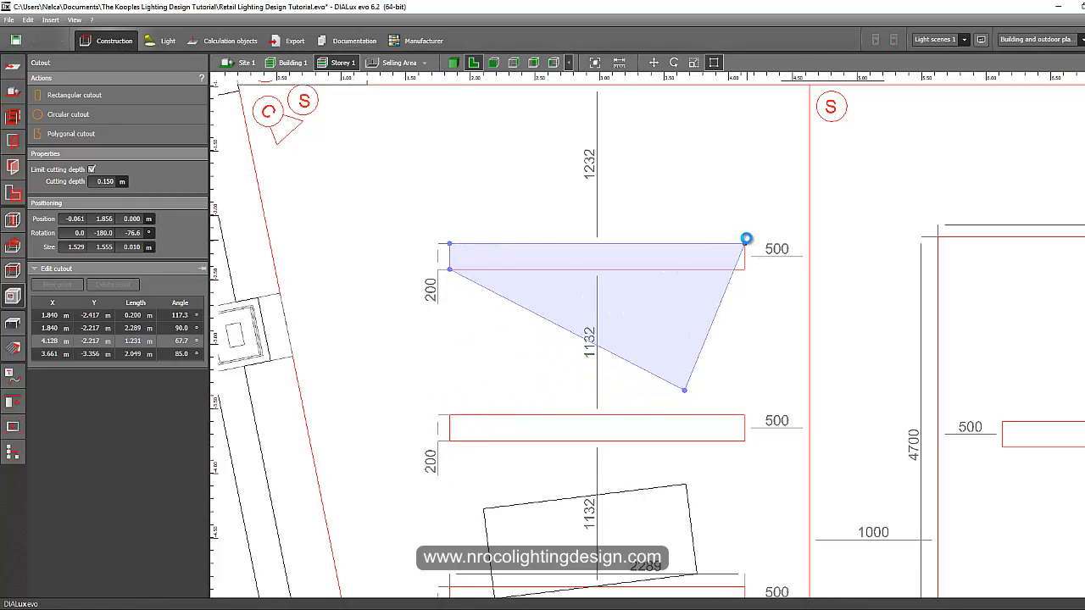
left_click(684, 389)
left_click_drag(684, 390, 747, 271)
Correct the fourth cutout's two right-hand corners to sit exactly on the slot outline, giving a length of 2.289 m
scroll(750, 263, "up", 5)
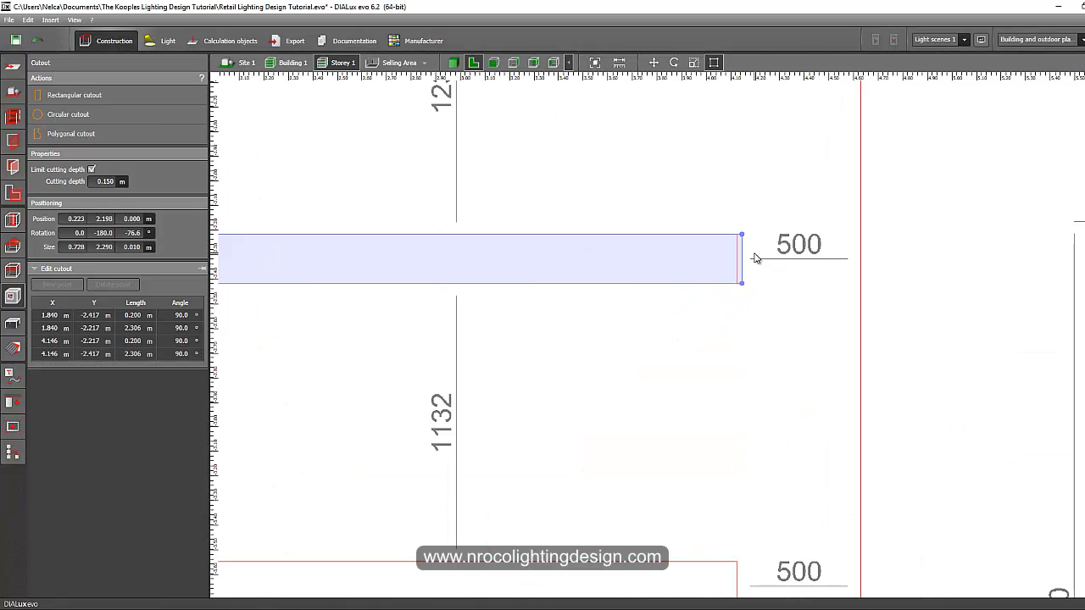
left_click_drag(736, 225, 728, 226)
left_click(735, 299)
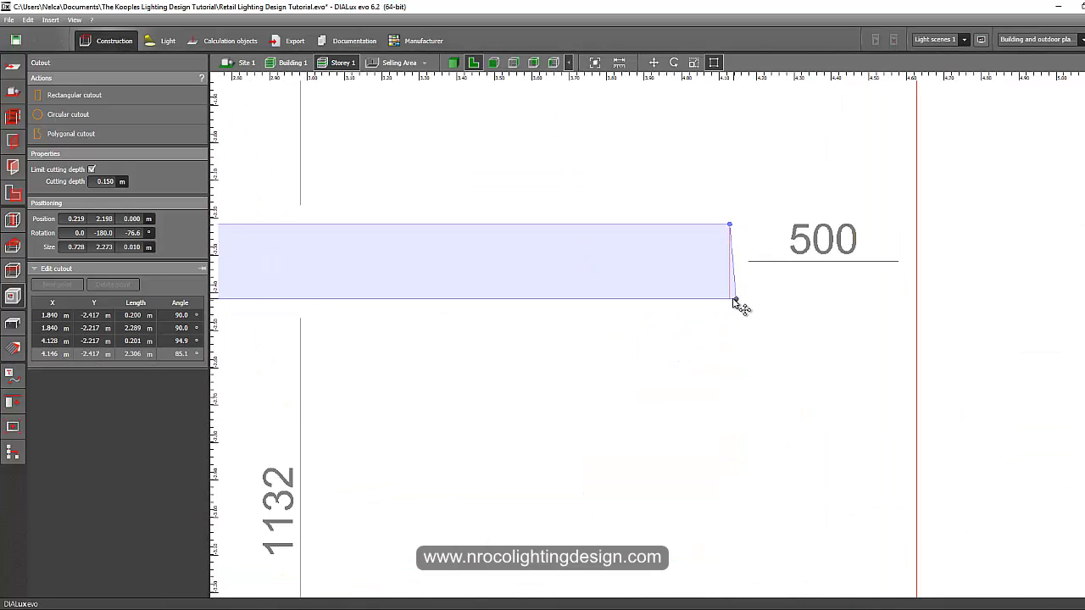
left_click_drag(735, 299, 729, 298)
Select the tilted cutout near the second slot from the top and move its four corners onto that 2289 by 200 mm outline
scroll(678, 348, "down", 11)
scroll(497, 442, "up", 4)
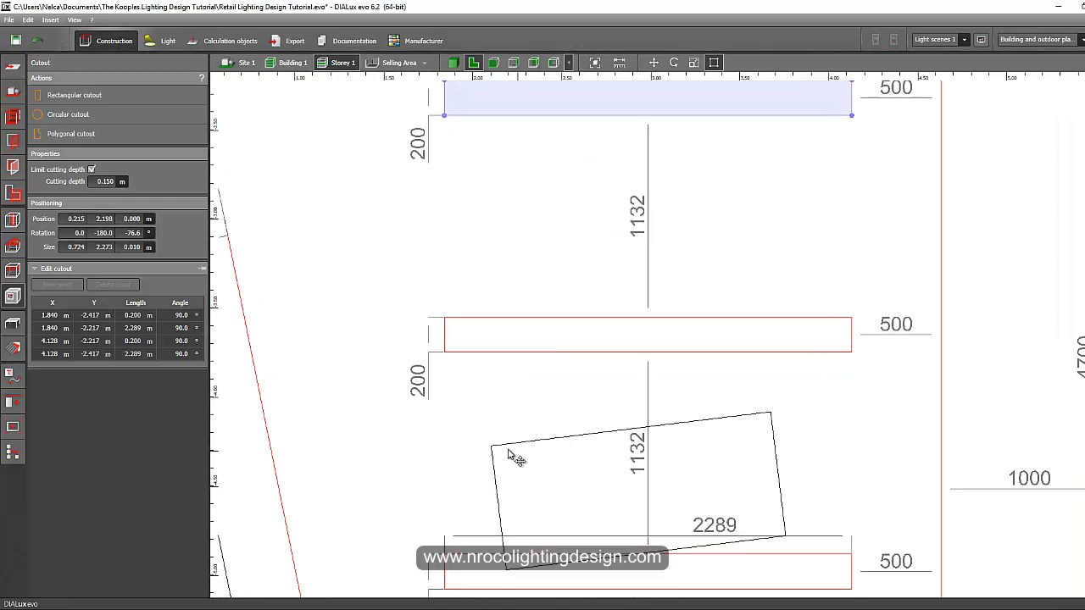
left_click(506, 449)
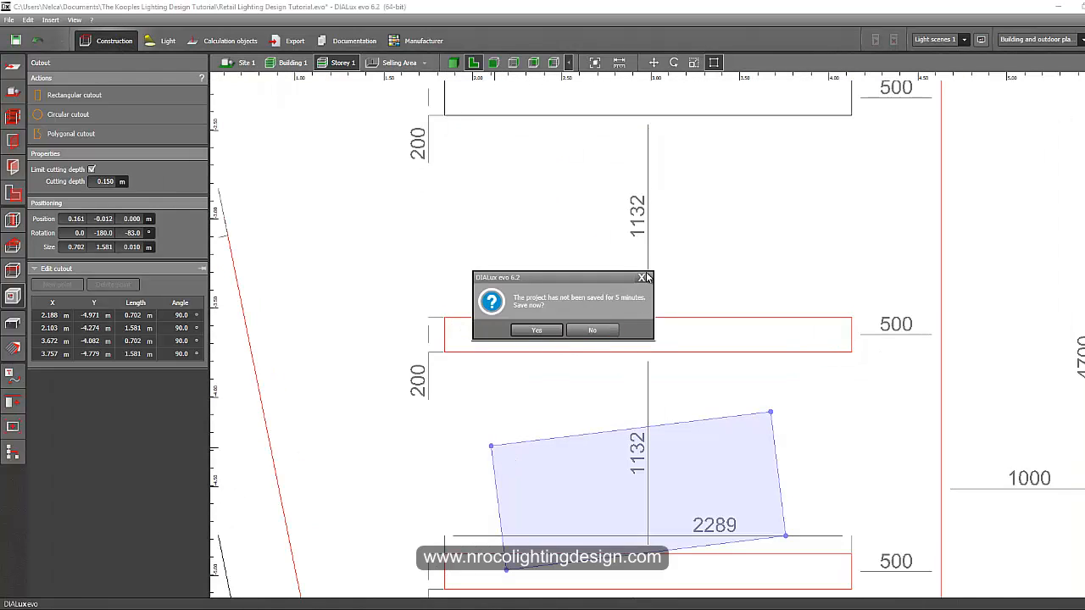
left_click(644, 277)
left_click_drag(492, 446, 444, 318)
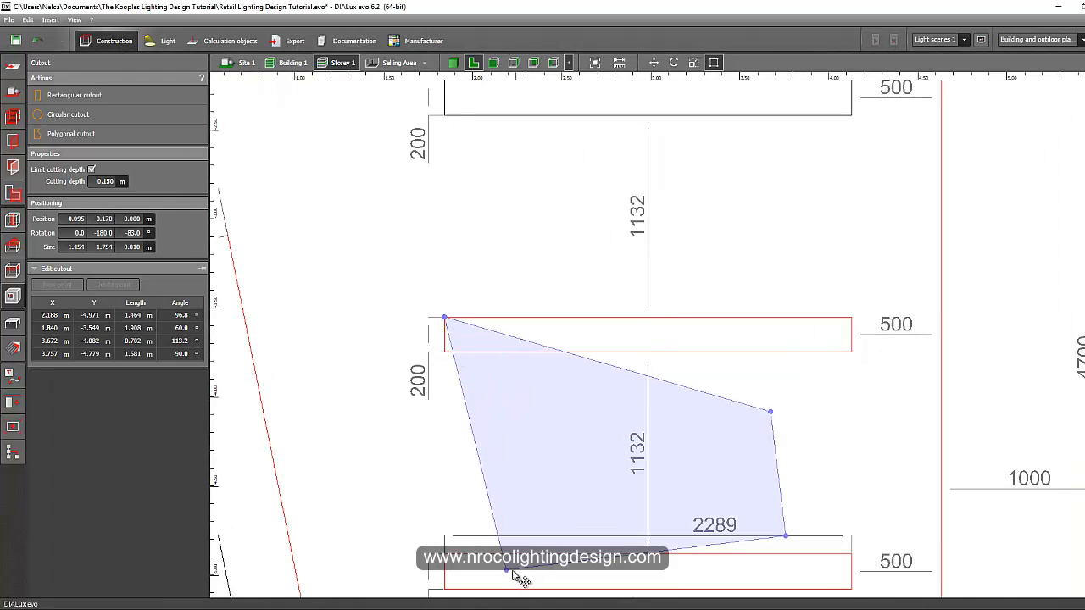
left_click_drag(511, 574, 445, 352)
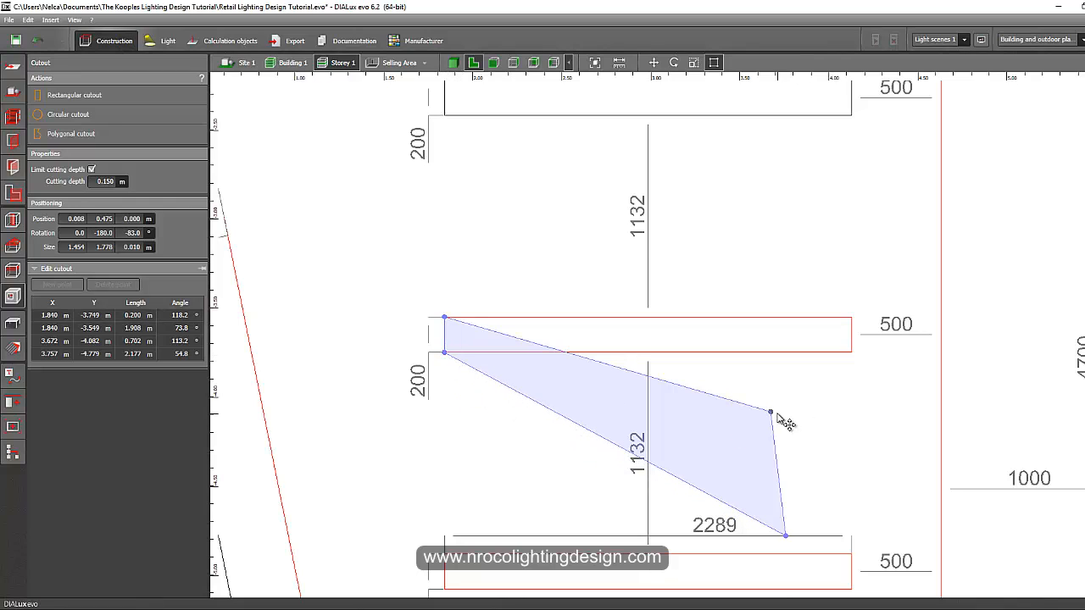
left_click_drag(777, 414, 851, 318)
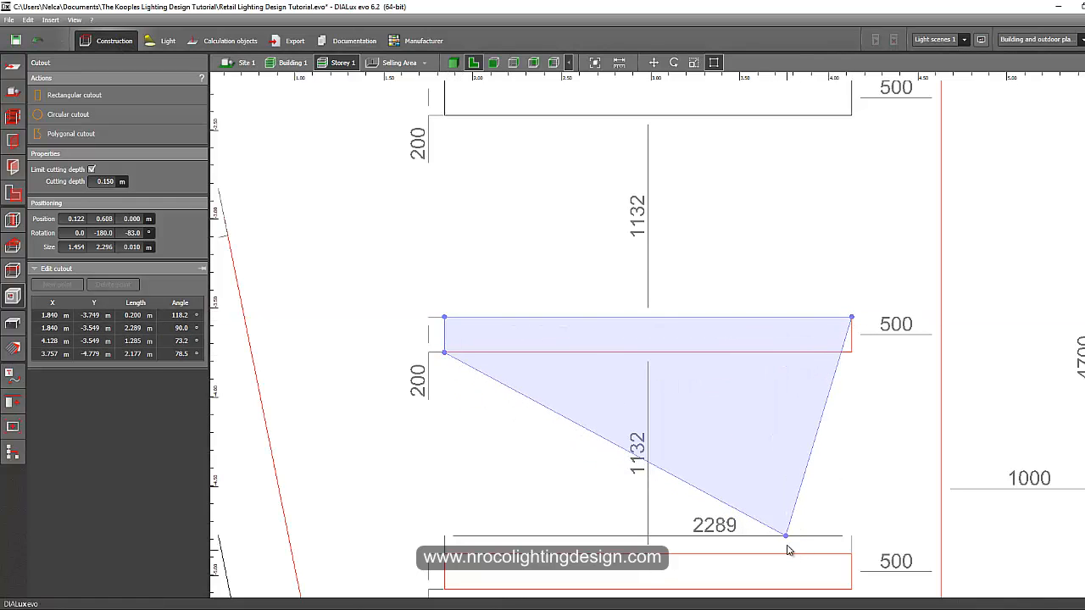
left_click_drag(787, 549, 851, 351)
Select the remaining rectangular cutout and move its four corners onto the third slot outline from the top, 2.289 by 0.200 m
middle_click_drag(558, 480, 551, 219)
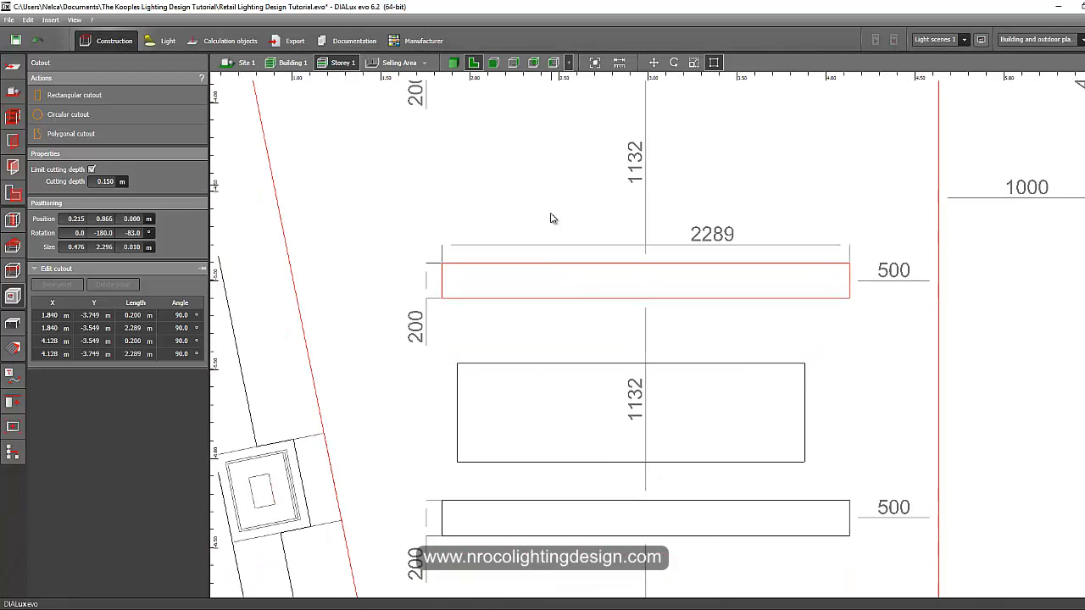
left_click(562, 382)
left_click_drag(457, 364, 445, 268)
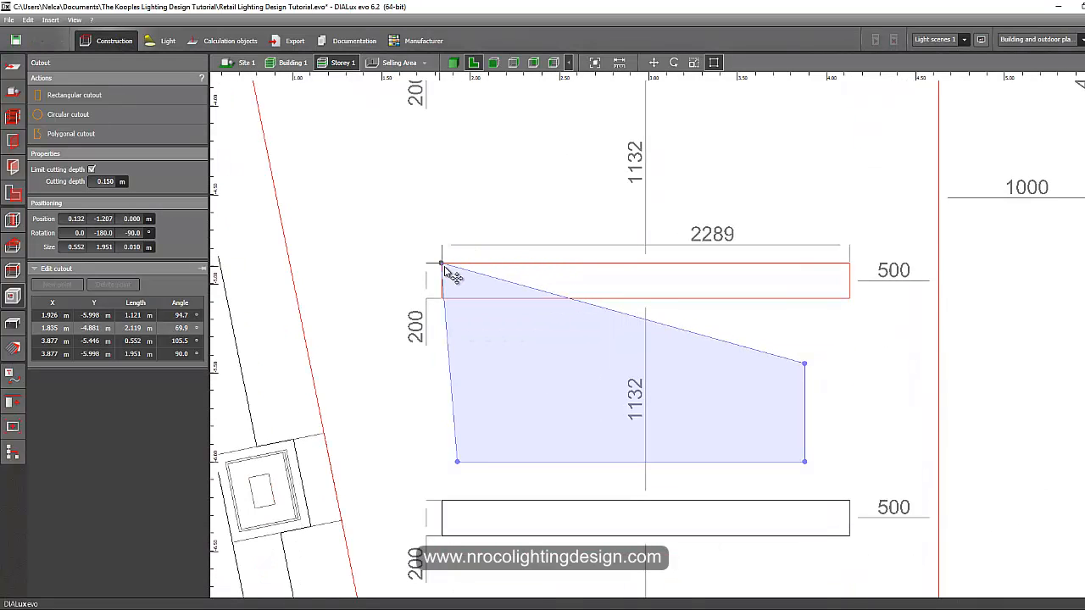
left_click_drag(458, 463, 445, 298)
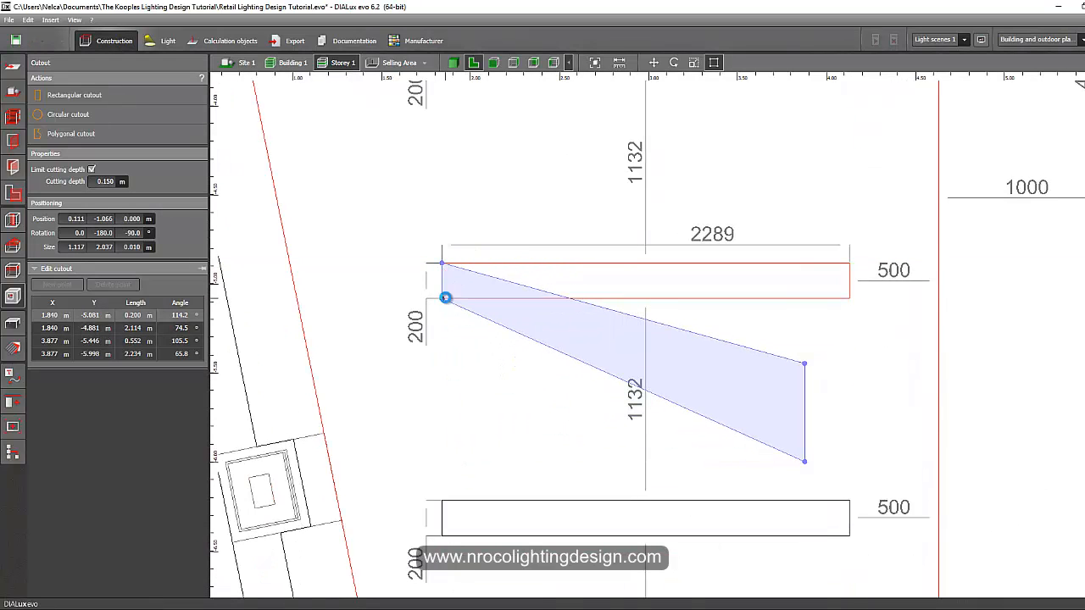
left_click_drag(805, 364, 850, 266)
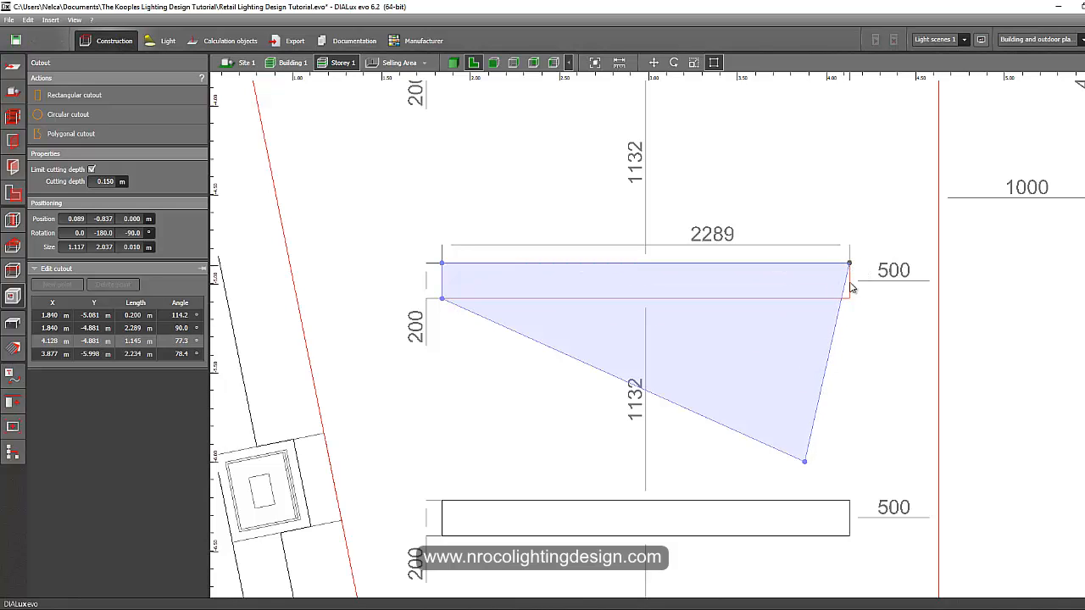
left_click_drag(804, 461, 849, 299)
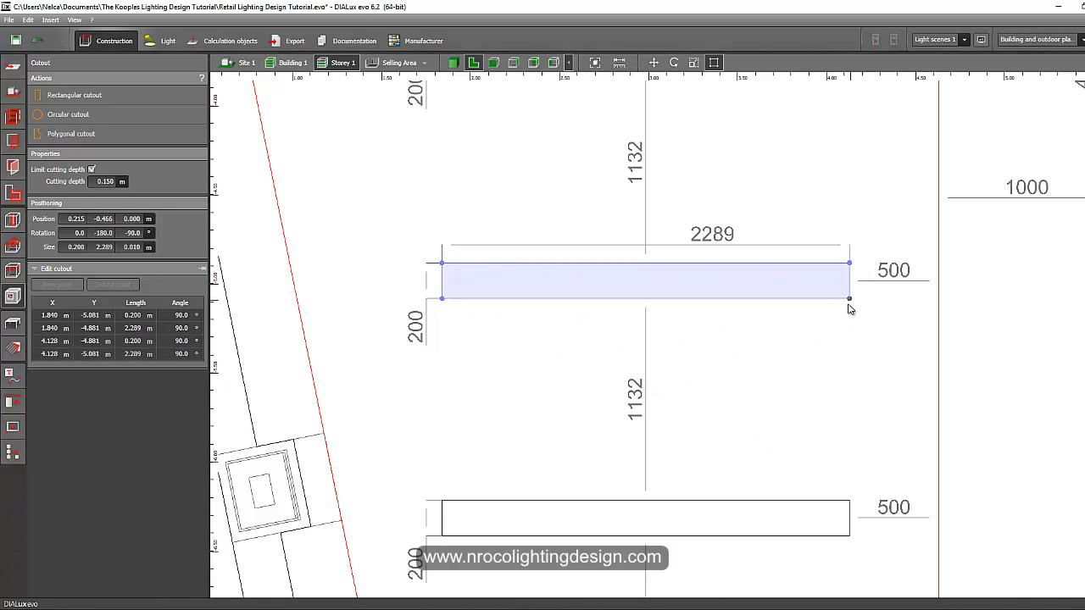
Return to the 3D view, leave cutout editing and inspect the four slots in the shop-front ceiling from several angles
scroll(751, 417, "down", 4)
scroll(653, 371, "up", 2)
left_click(440, 327)
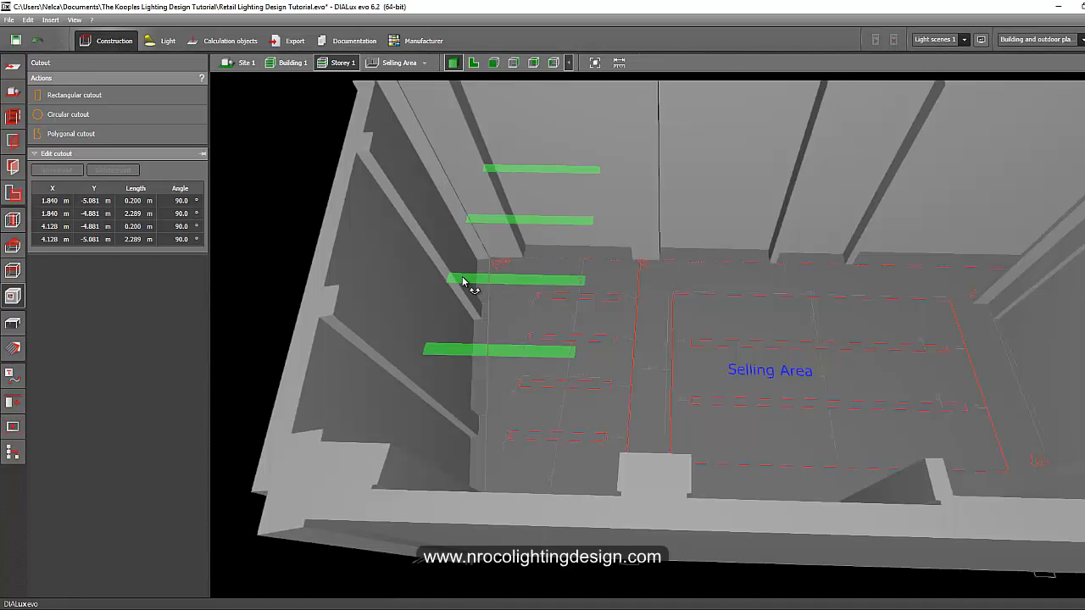
right_click_drag(463, 278, 435, 176)
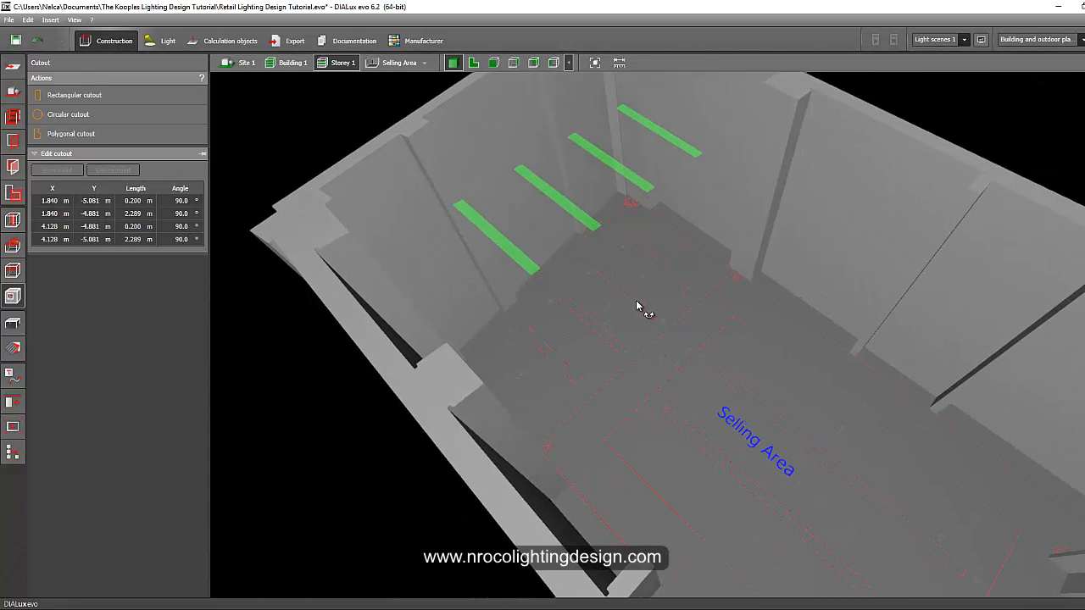
right_click_drag(635, 300, 450, 79)
right_click_drag(566, 314, 207, 397)
left_click(11, 324)
right_click_drag(499, 431, 478, 384)
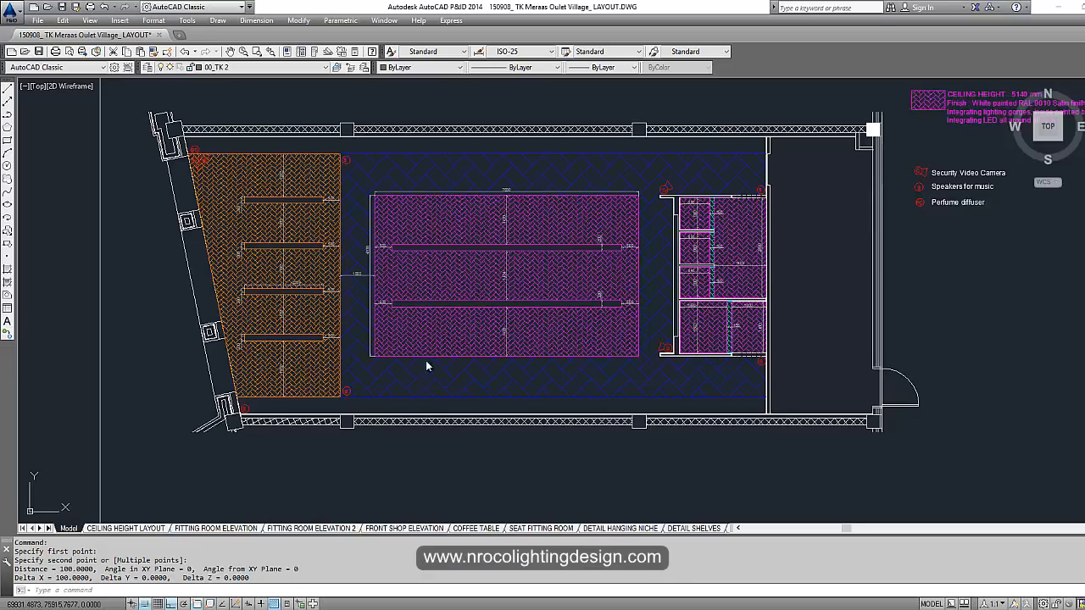
Switch to the AutoCAD layout and examine the legend's finish notes for the 4340 mm high shop-front ceiling
middle_click_drag(593, 205, 282, 241)
middle_click_drag(446, 120, 431, 334)
scroll(452, 274, "up", 6)
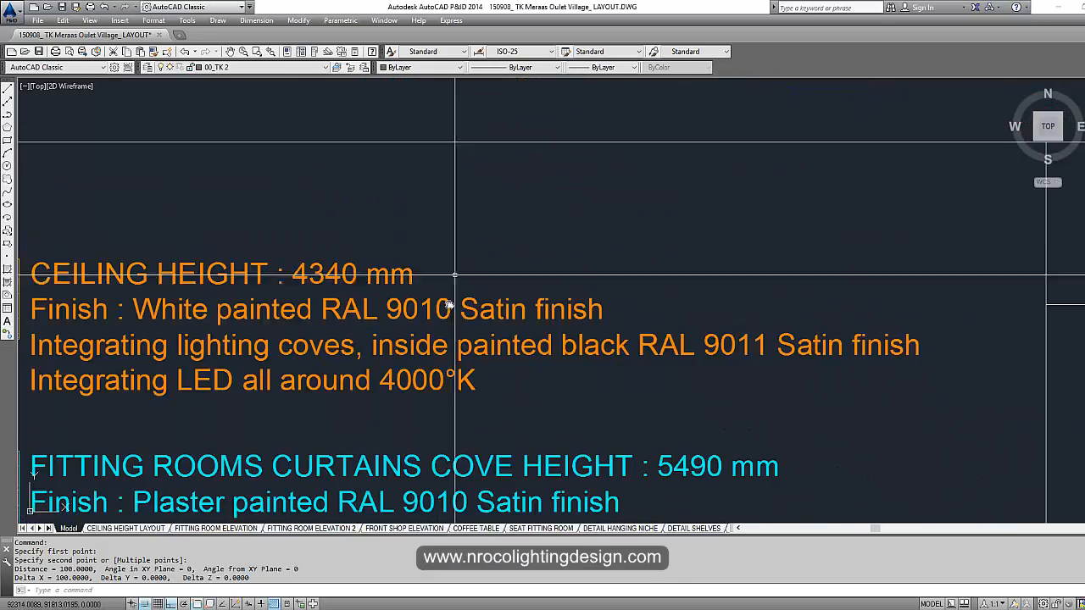
middle_click_drag(333, 379, 492, 344)
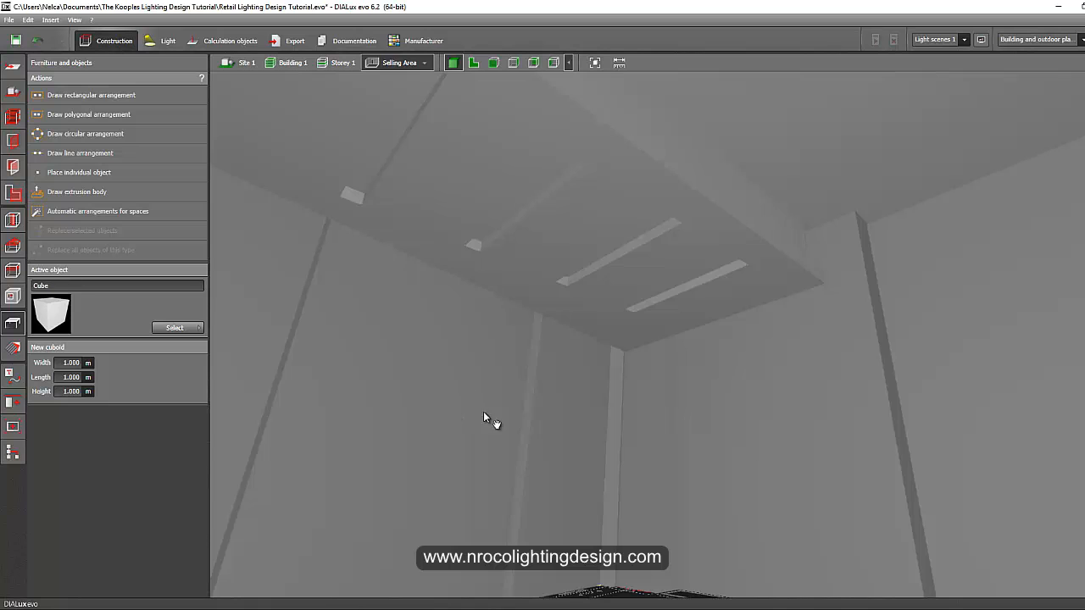
Back in DIALux evo, find colour 9010 (Pure white) in the colour catalog's Black/White group and make it the active material
left_click_drag(484, 412, 415, 439)
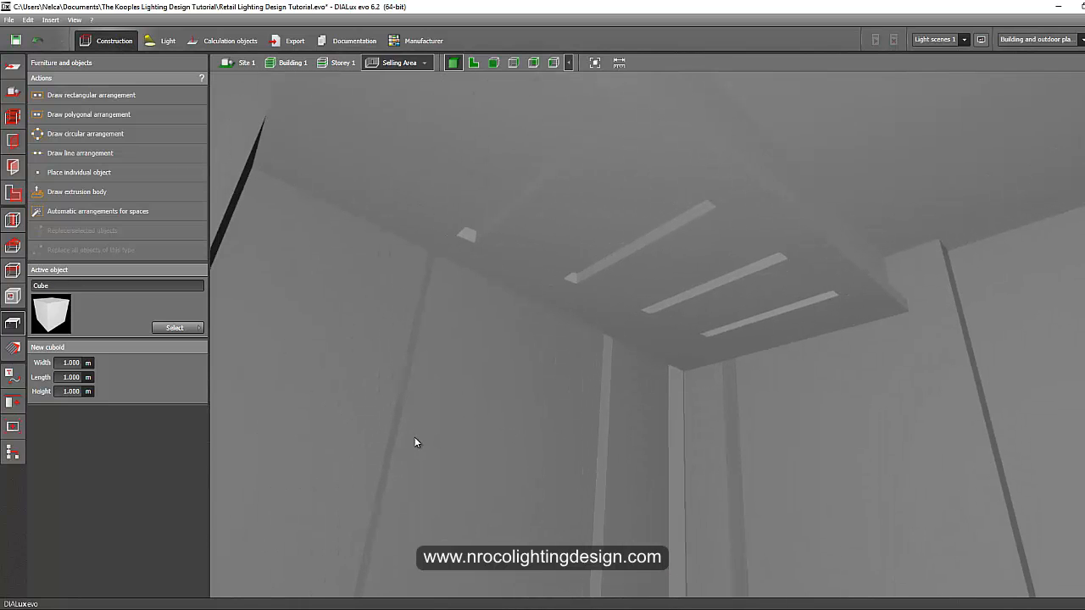
left_click(12, 349)
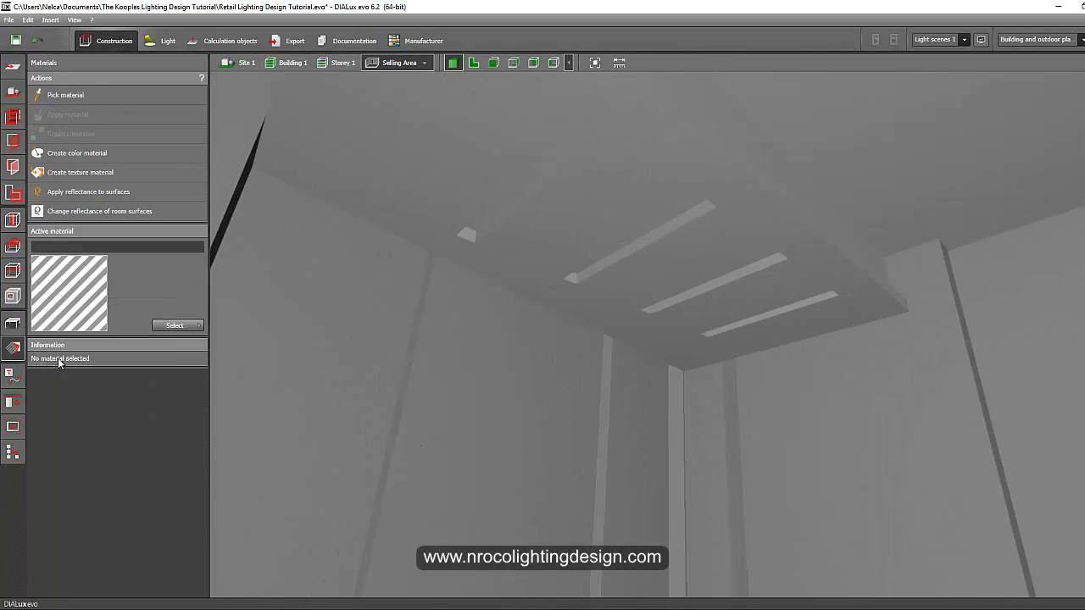
left_click(170, 327)
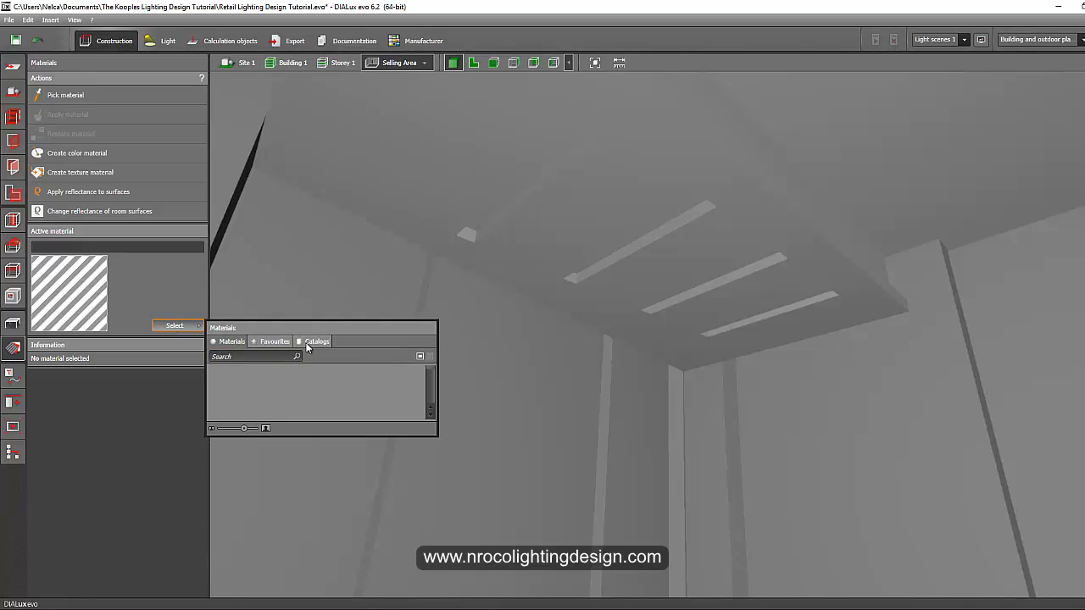
left_click(311, 342)
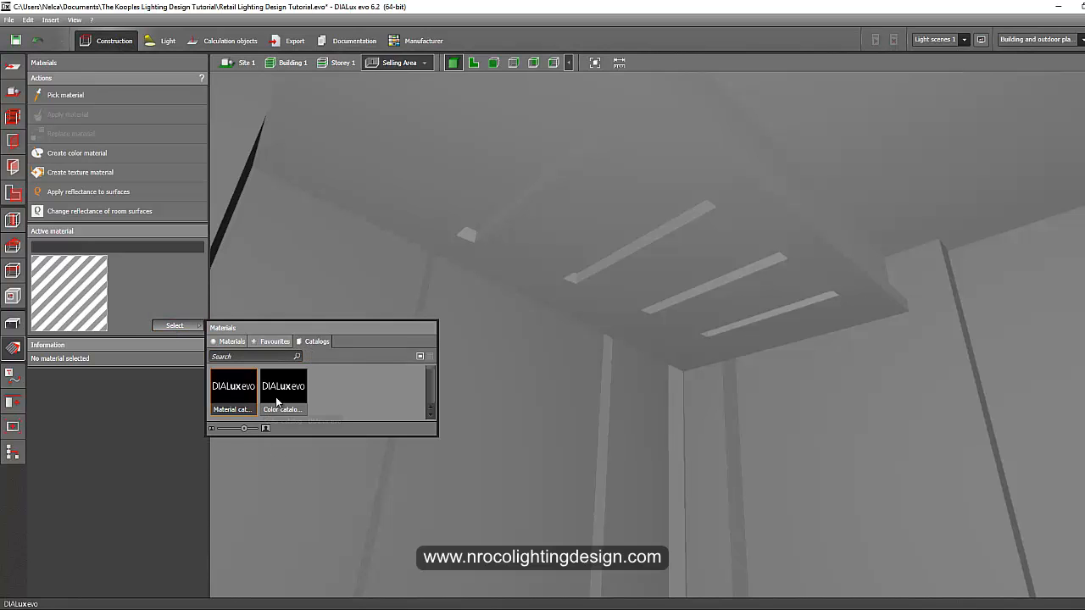
double_click(276, 391)
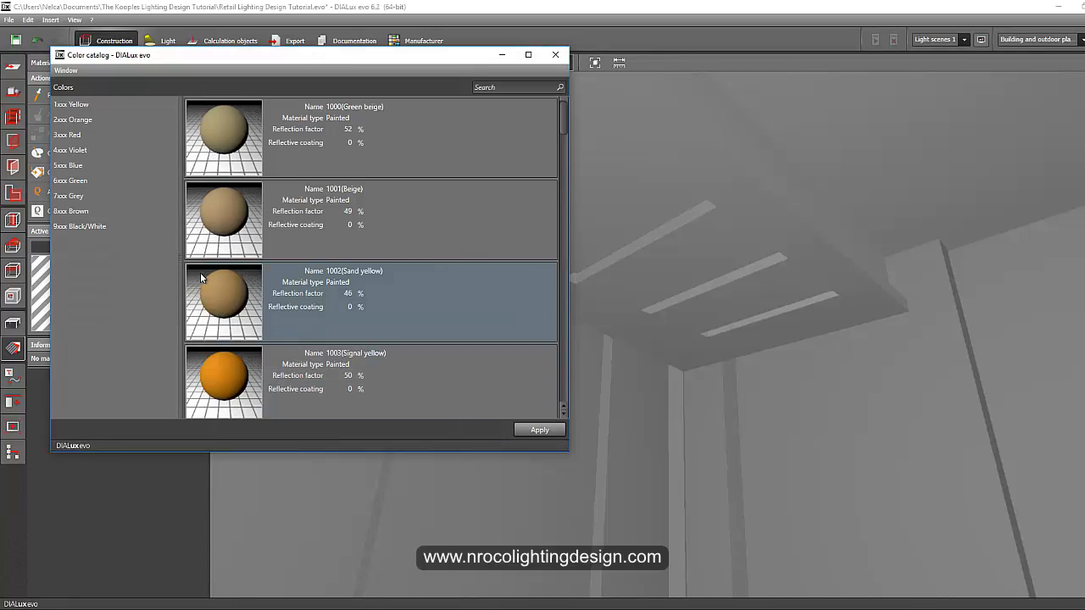
left_click(109, 229)
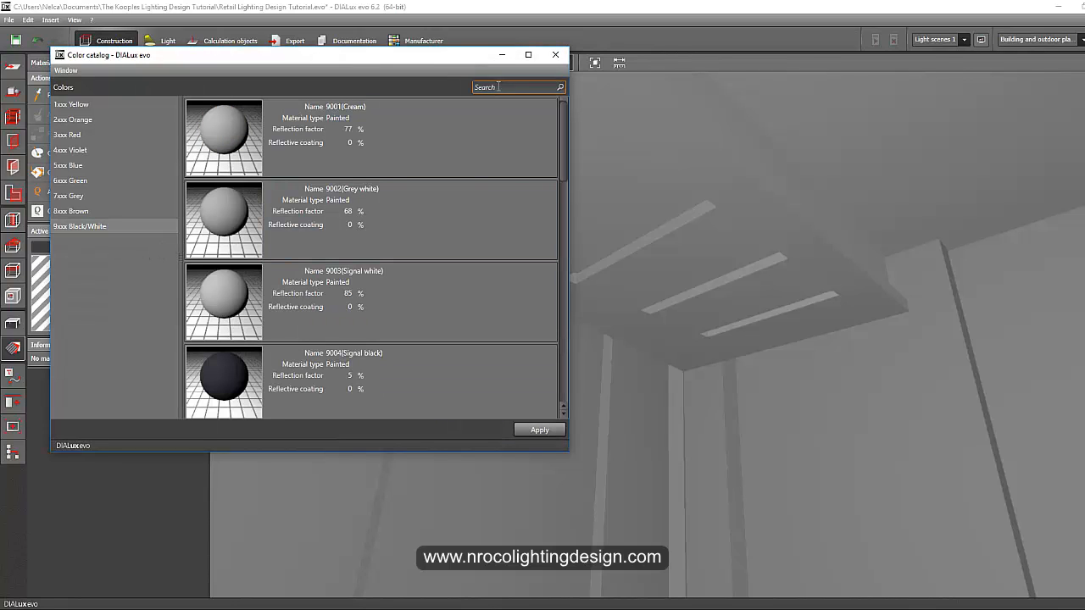
type("9010")
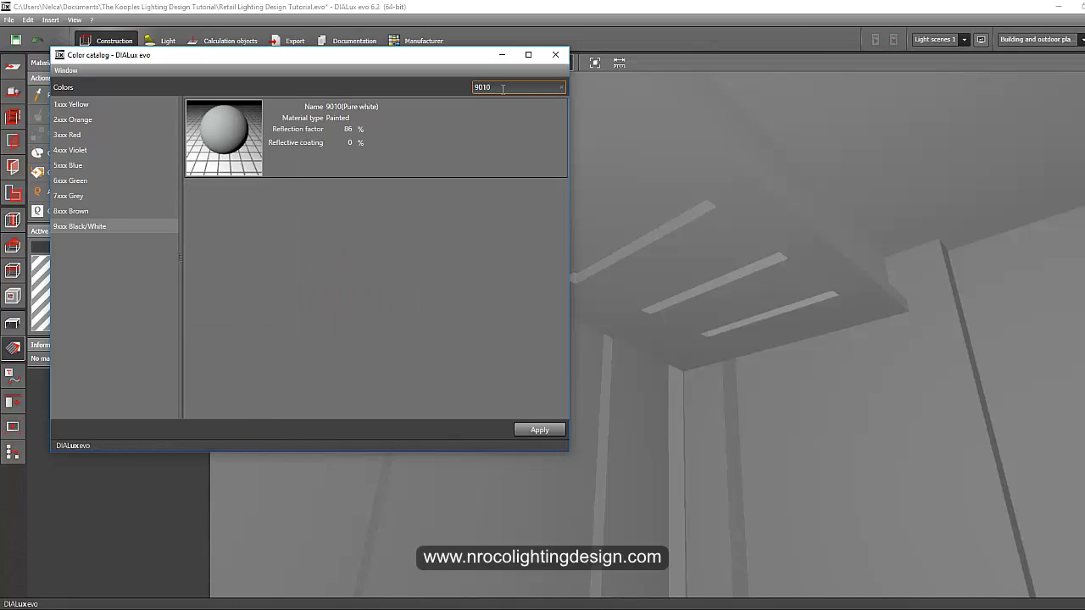
left_click(249, 124)
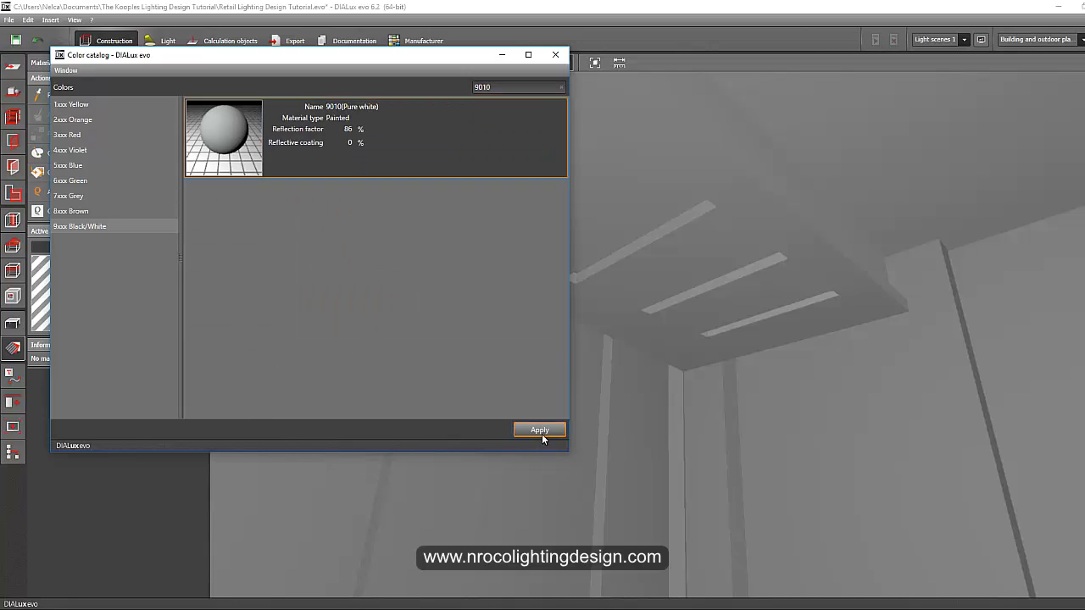
left_click(541, 433)
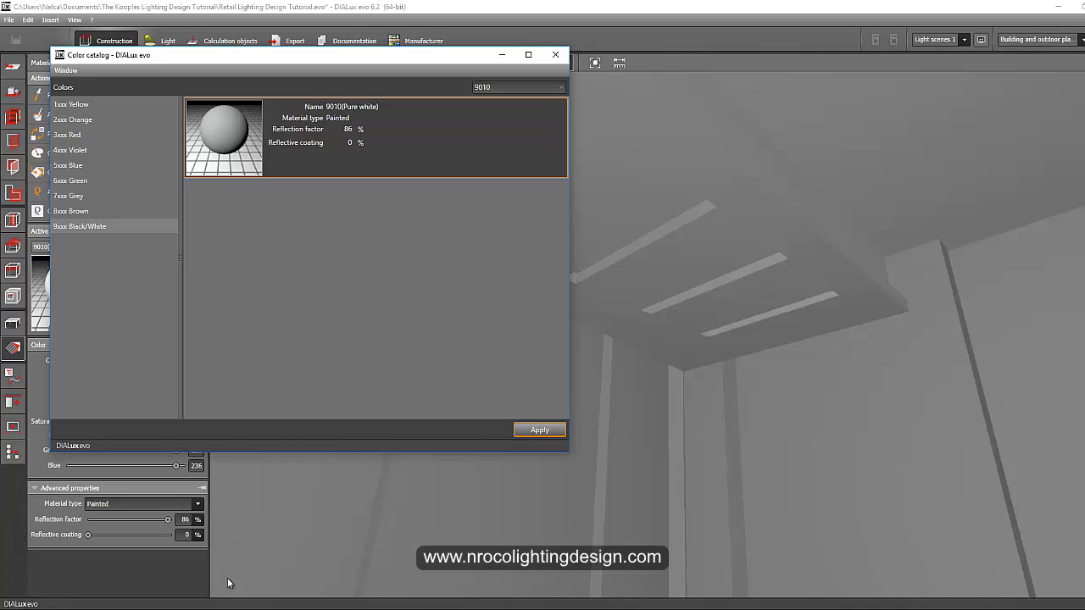
left_click(502, 57)
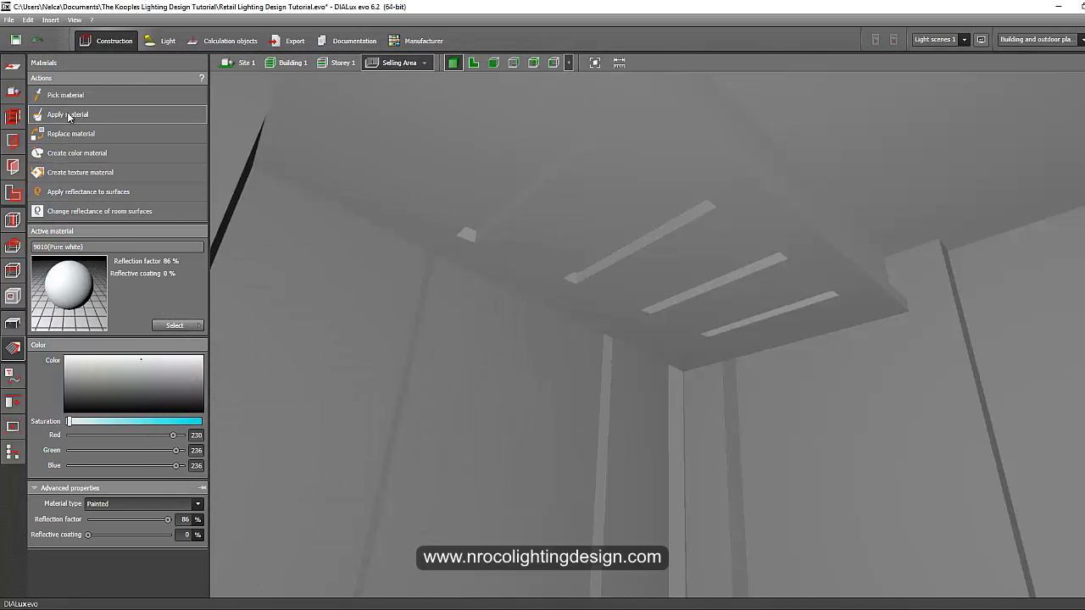
Apply the 9010 (Pure white) material to the underside and the vertical edge of the shop-front ceiling
left_click(72, 115)
left_click(394, 141)
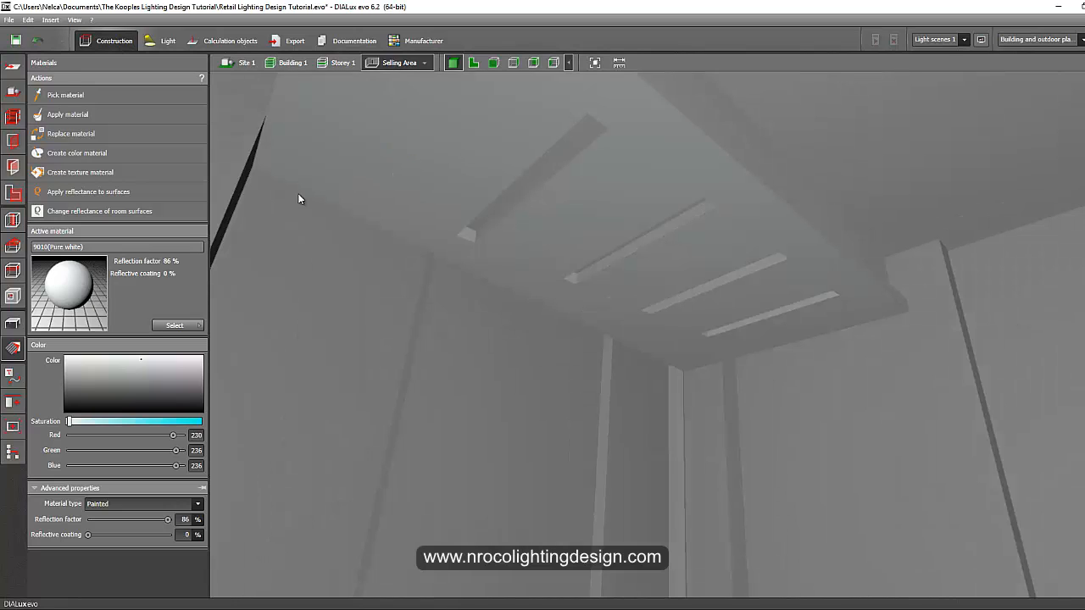
left_click(682, 104)
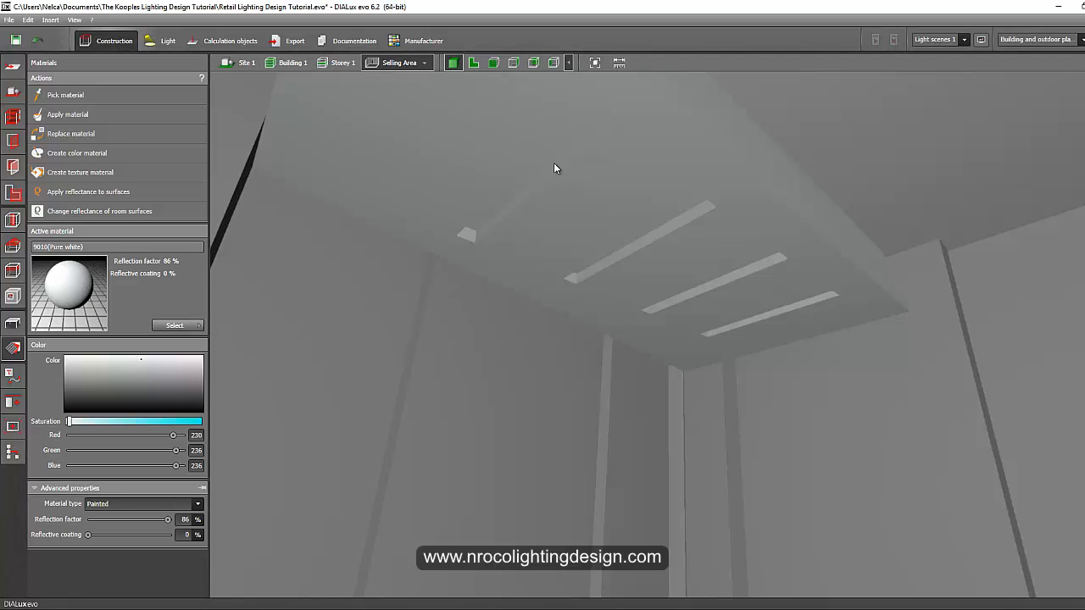
Check the cove finish note in the AutoCAD legend and make colour 9011 (Graphite black) from the colour catalog the active material
mouse_move(355, 601)
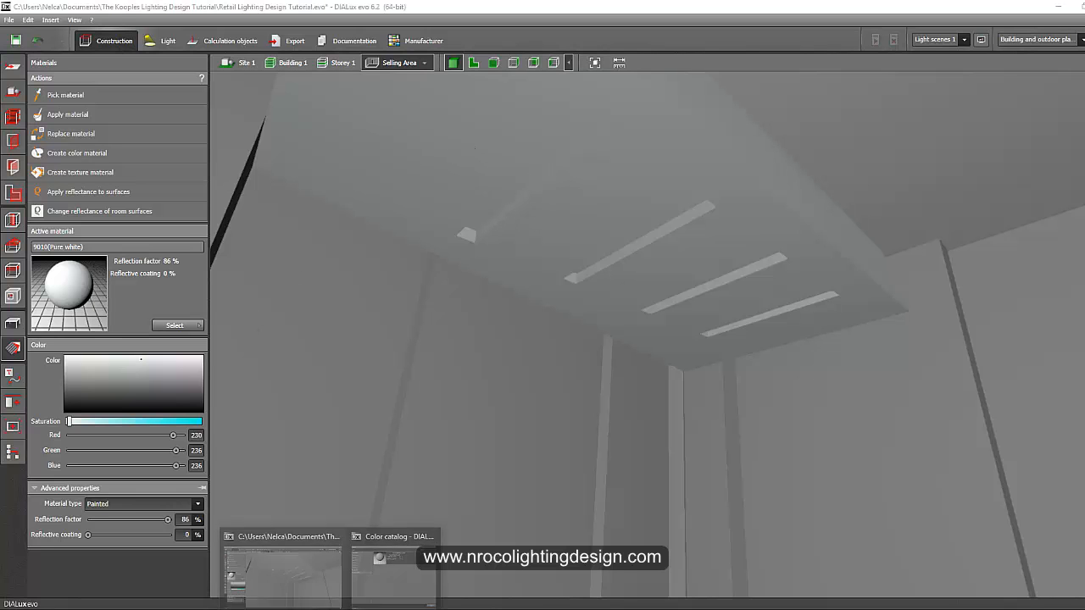
left_click(399, 572)
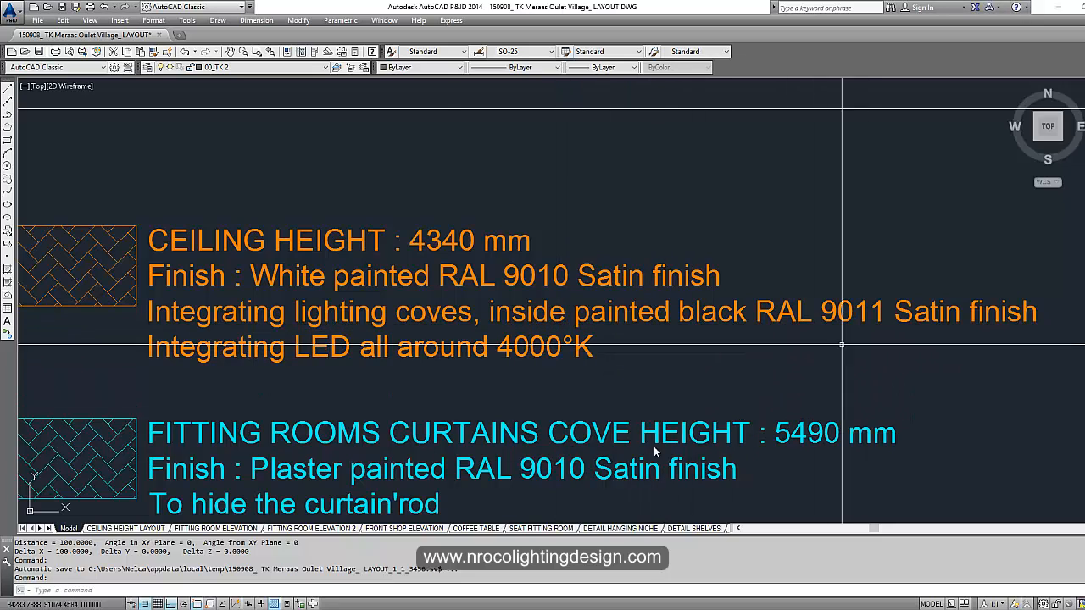
mouse_move(356, 604)
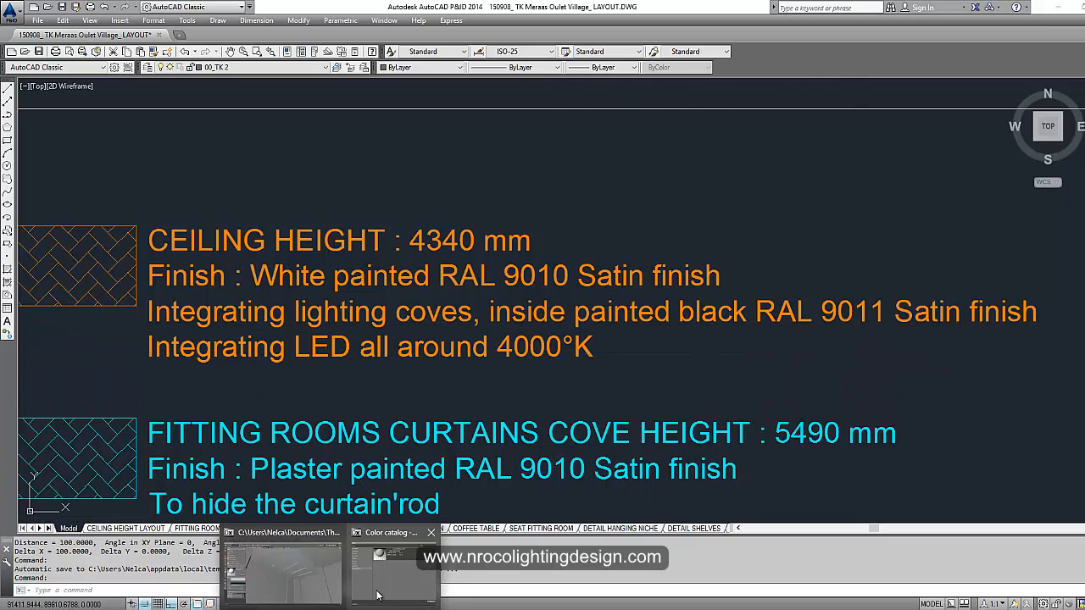
left_click(399, 572)
type("9011")
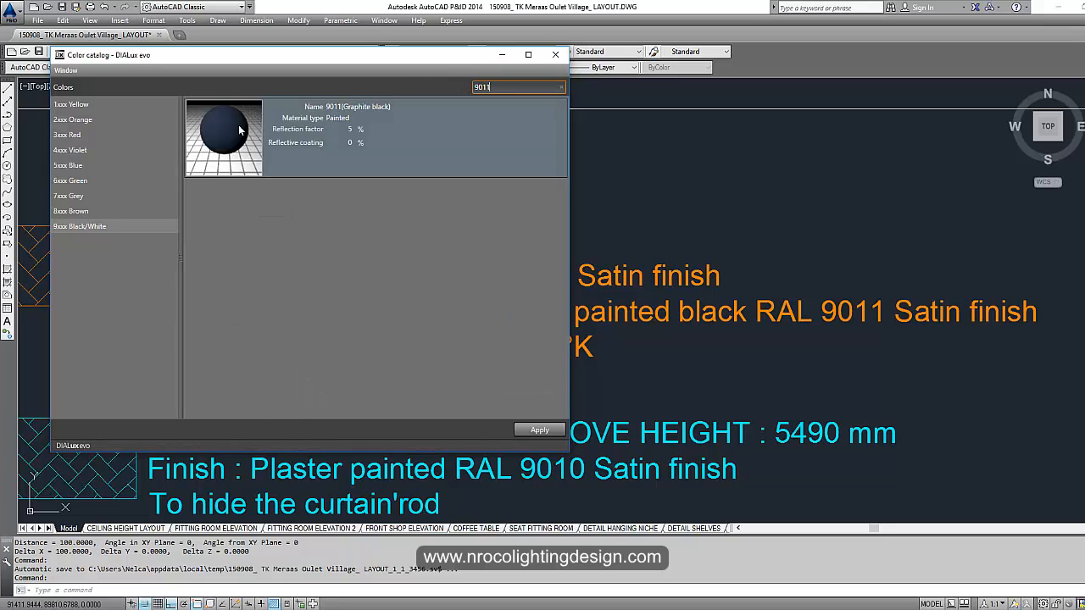
left_click(240, 130)
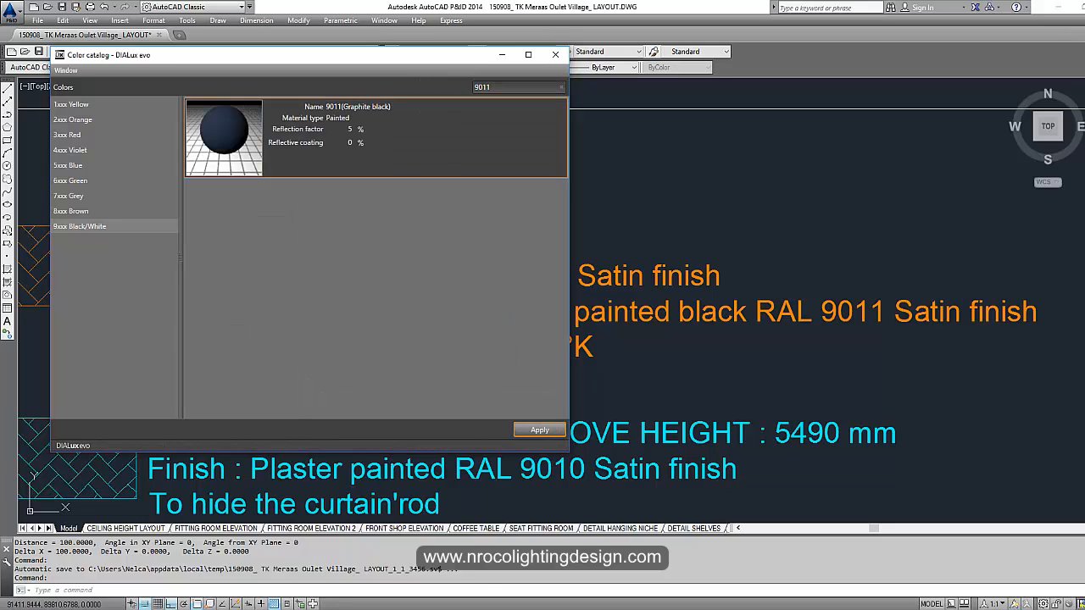
left_click(308, 587)
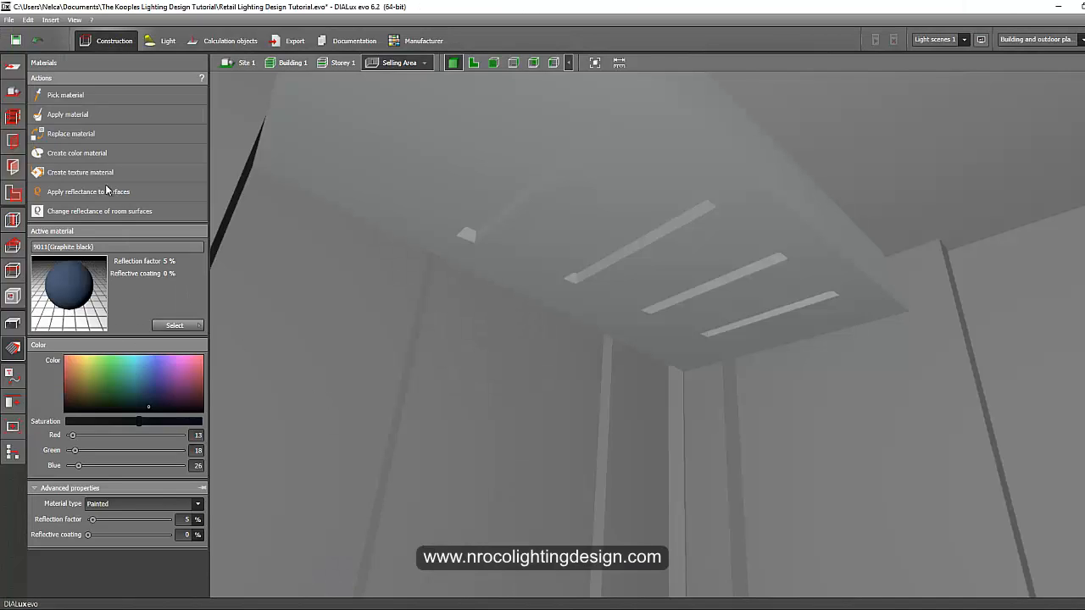
Apply the 9011 (Graphite black) material to the visible inner faces of the four lighting slots in the shop-front ceiling
left_click(84, 110)
scroll(574, 218, "up", 2)
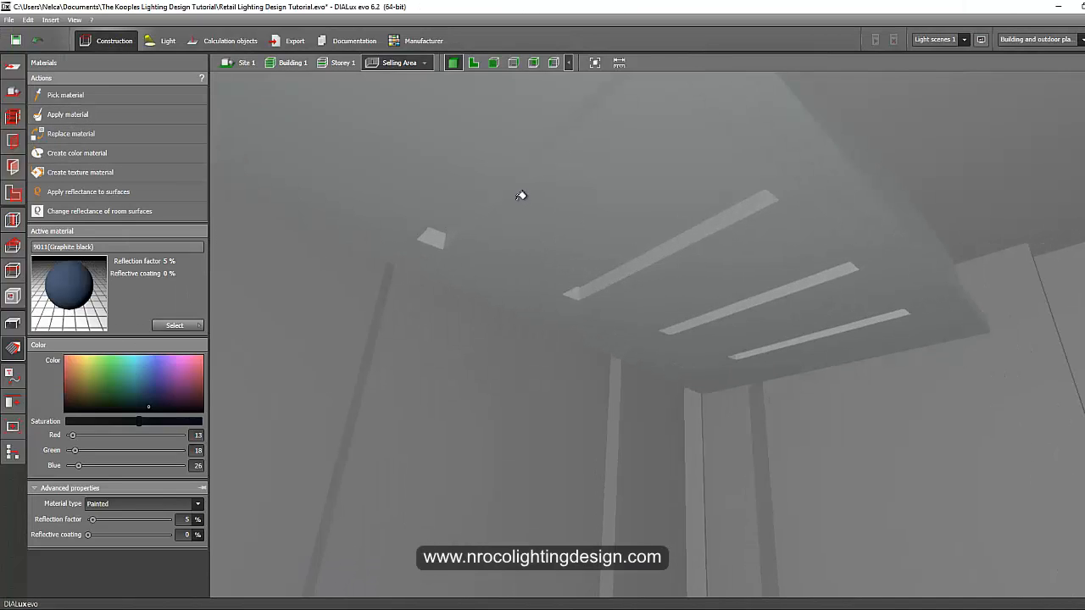
scroll(520, 196, "up", 1)
left_click(519, 161)
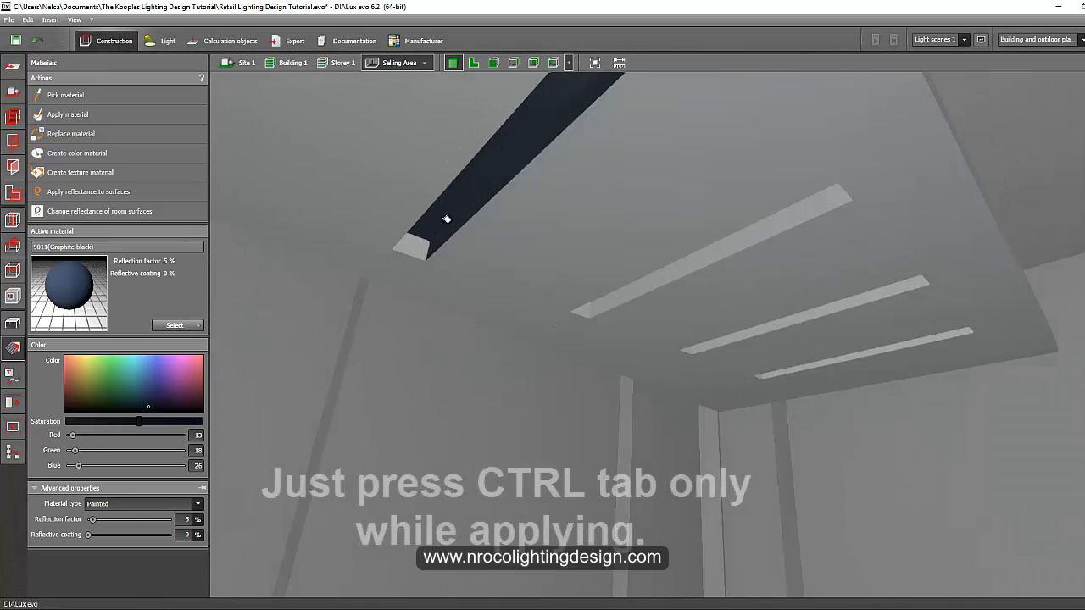
left_click(774, 210)
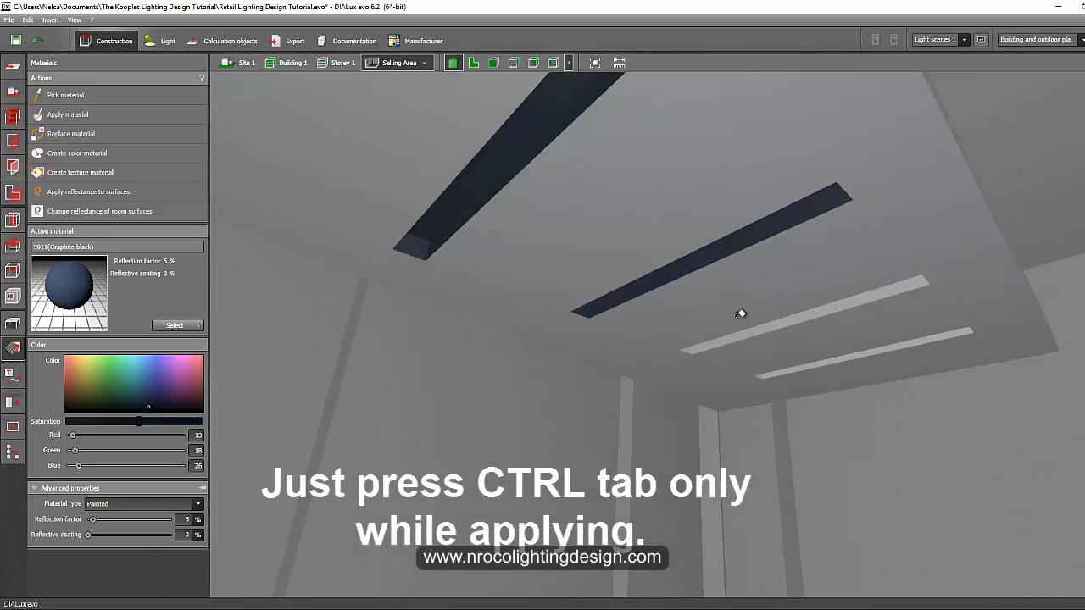
left_click(763, 327)
left_click(840, 357)
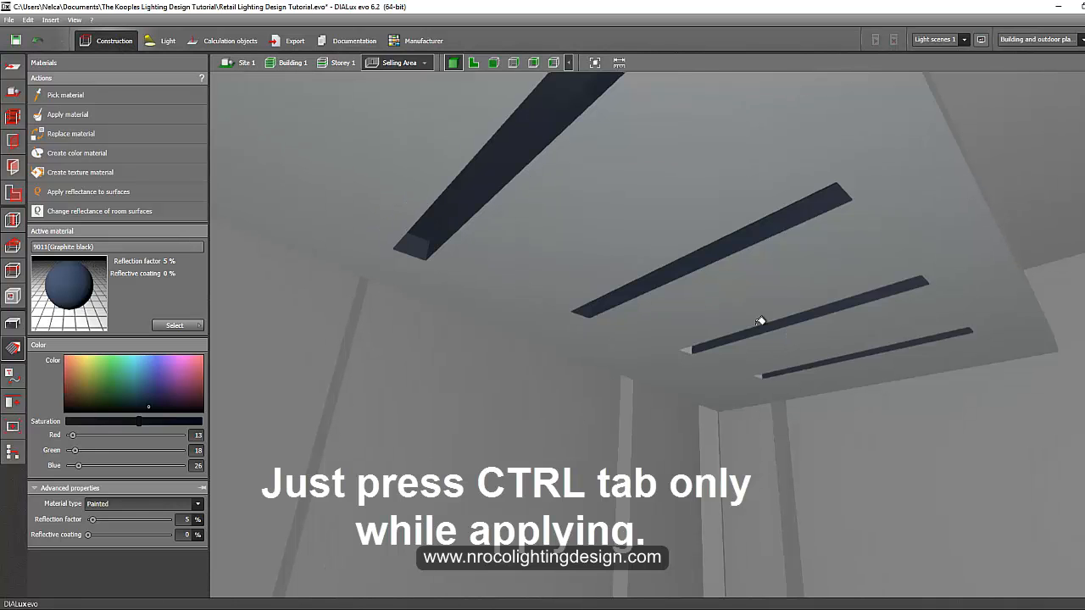
Apply Graphite black to the unpainted long side faces and the light end face of the slots, seen from the opposite direction
right_click_drag(488, 329, 721, 297)
right_click_drag(579, 291, 526, 300)
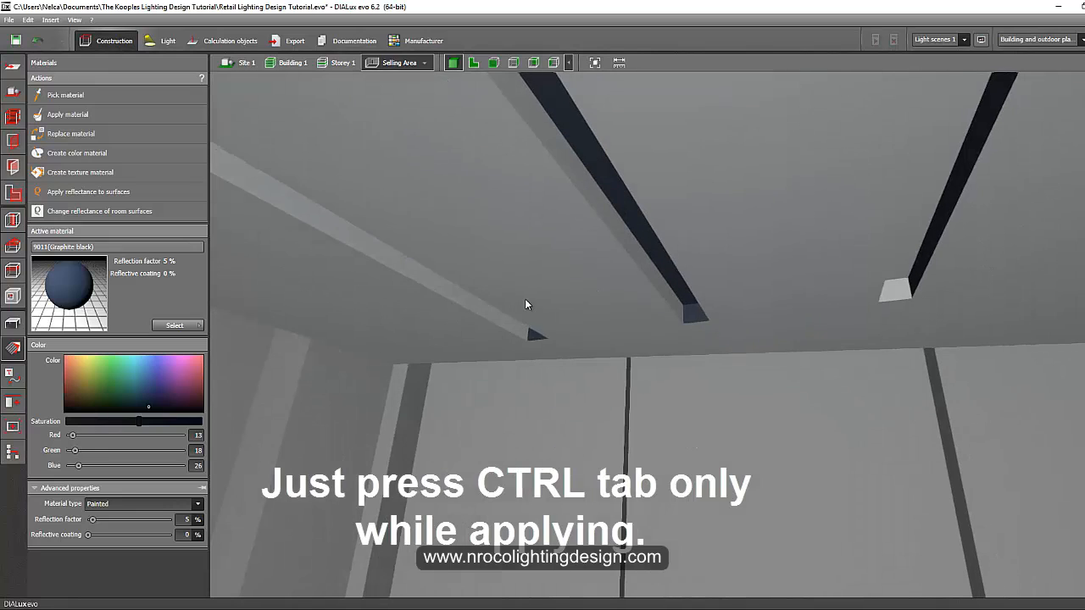
left_click(136, 114)
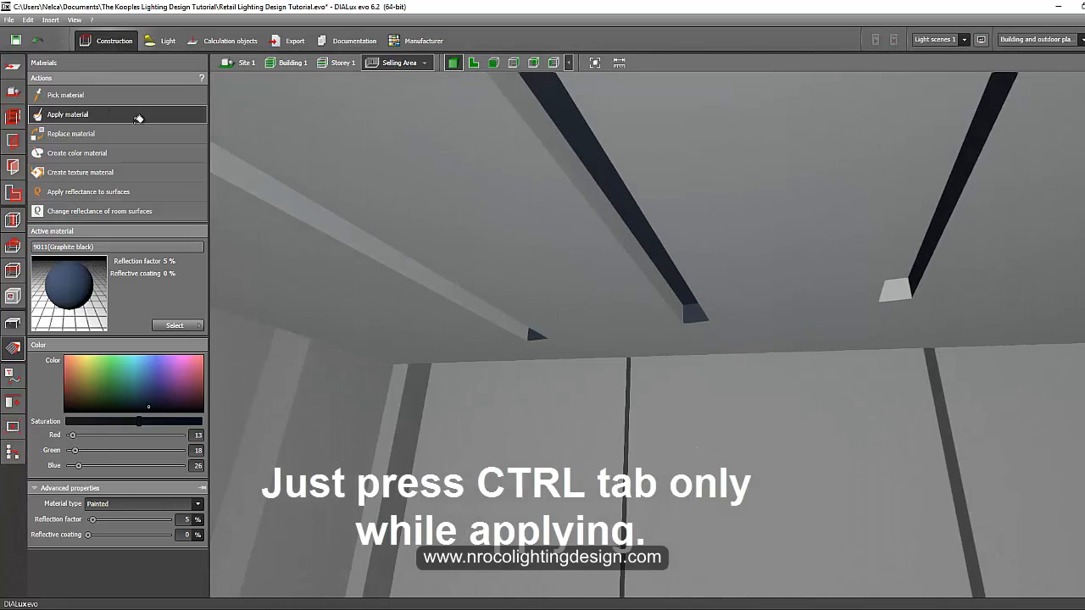
left_click(452, 287)
left_click(612, 203)
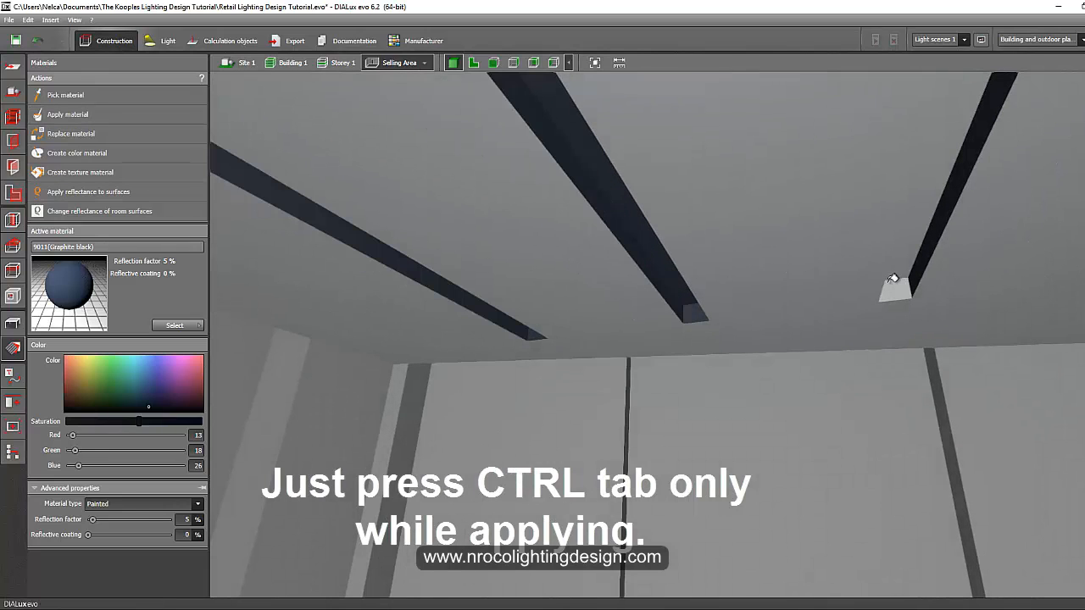
left_click(892, 286)
mouse_move(892, 286)
right_mouse_down()
mouse_move(879, 283)
mouse_move(885, 270)
right_mouse_up()
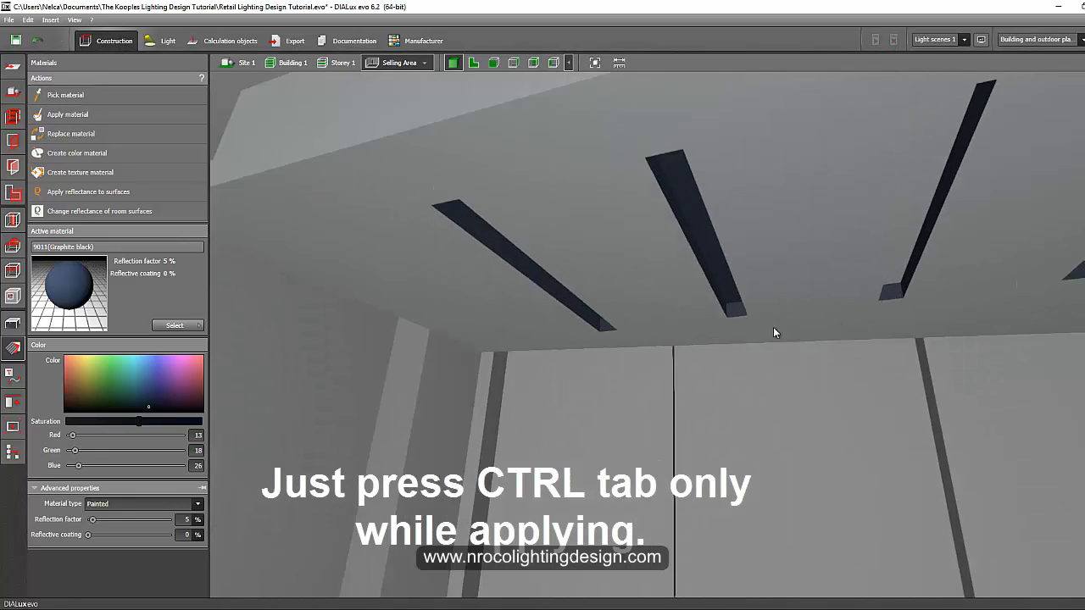
Paint the inner faces of the next unpainted ceiling slot and the bare end faces of its neighbouring slots Graphite black
right_click_drag(644, 328, 477, 347)
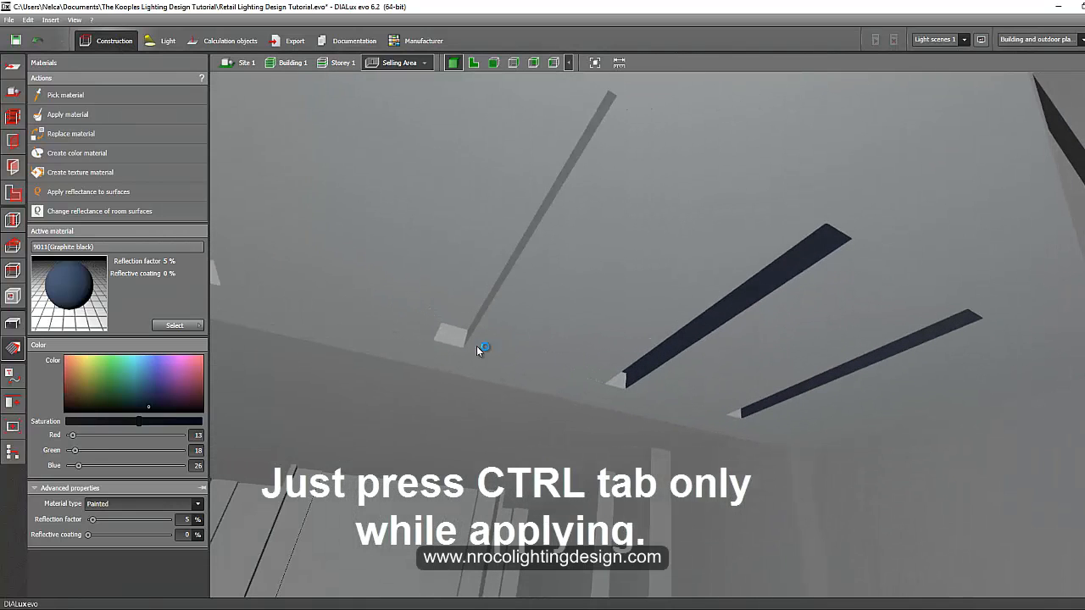
left_click(457, 334, "ctrl")
left_click(468, 312, "ctrl")
left_click(482, 310, "ctrl")
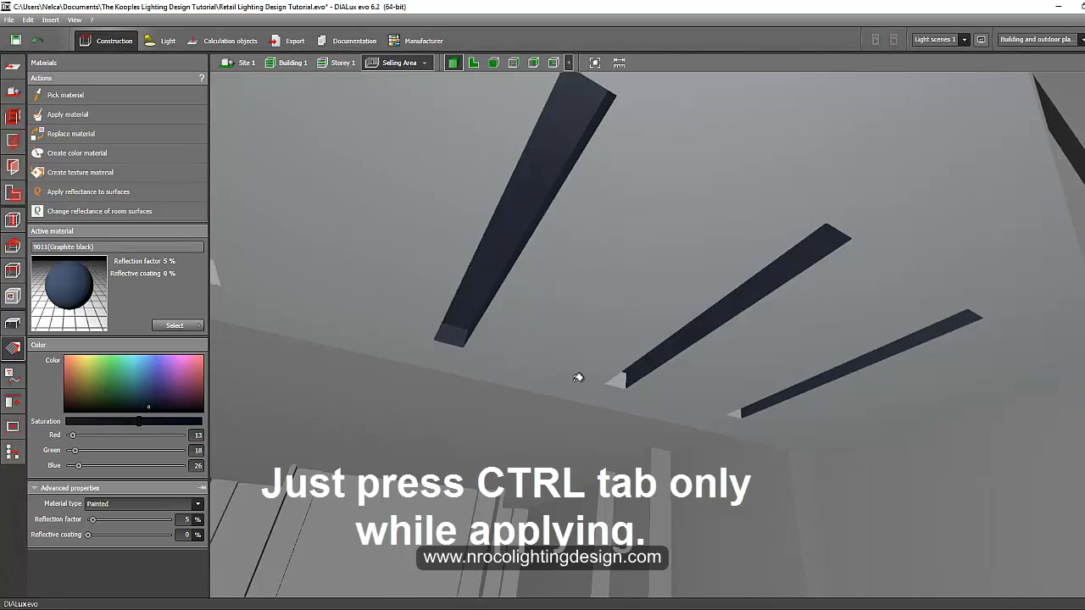
left_click(622, 378, "ctrl")
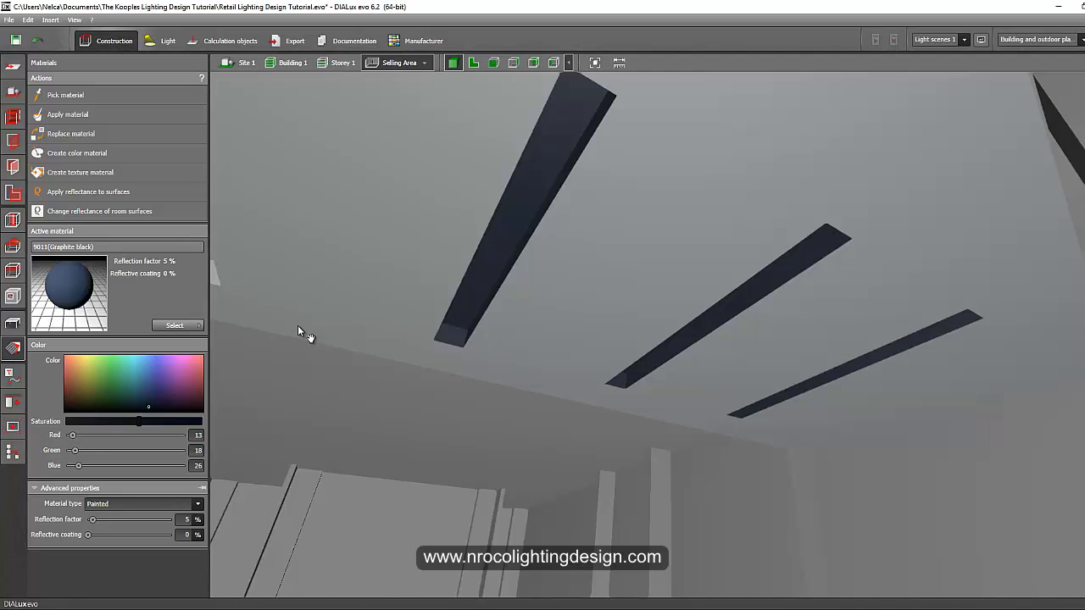
Apply Graphite black to the inner faces of the following unpainted slot further along the shop-front ceiling
middle_click_drag(297, 326, 484, 364)
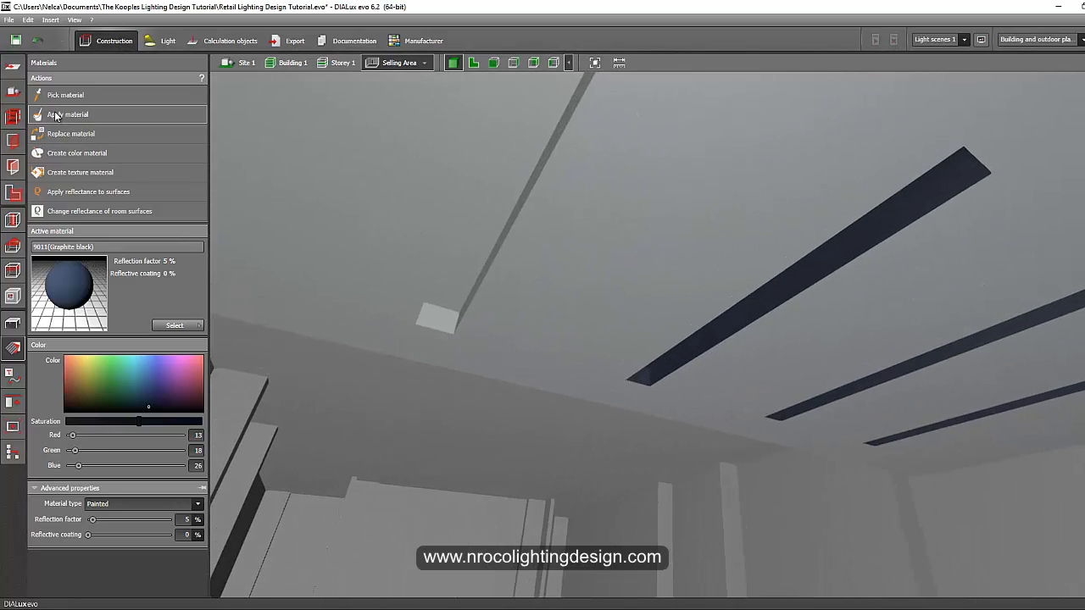
left_click(456, 280, "ctrl")
left_click(450, 305, "ctrl")
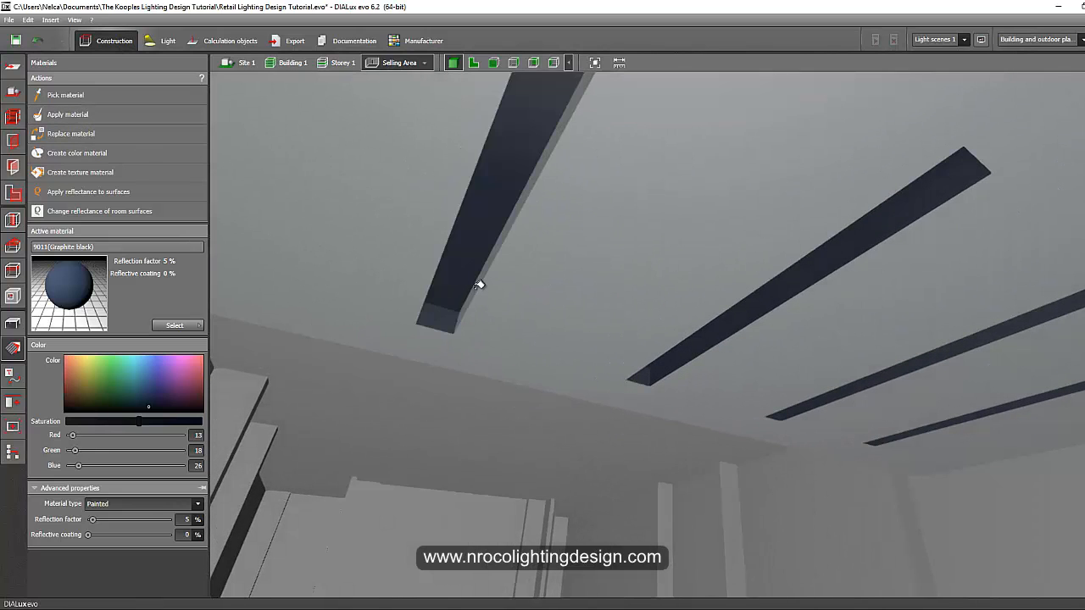
middle_click_drag(472, 283, 572, 297)
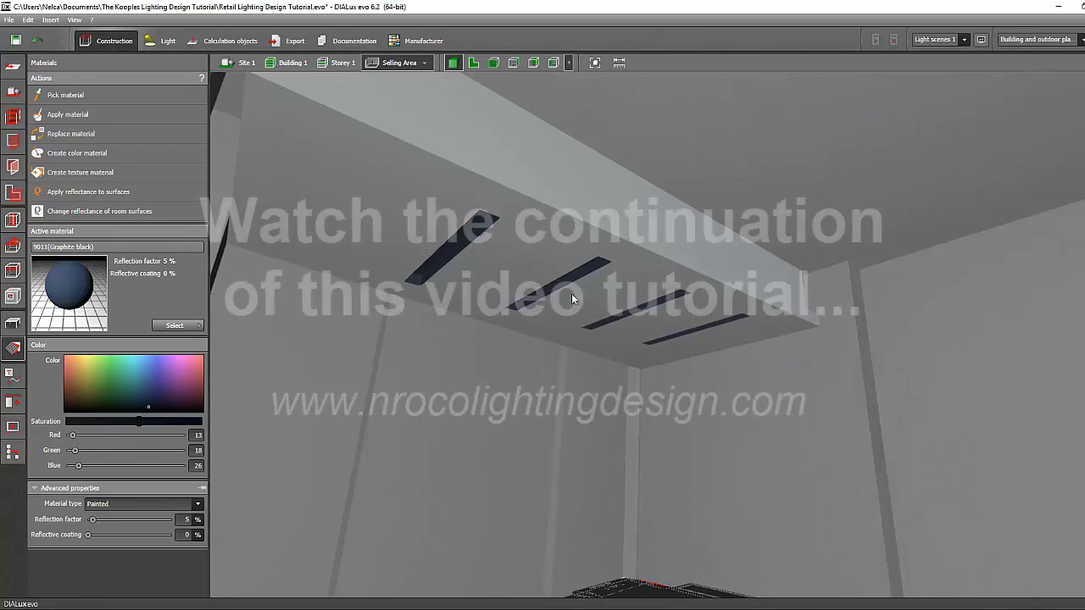